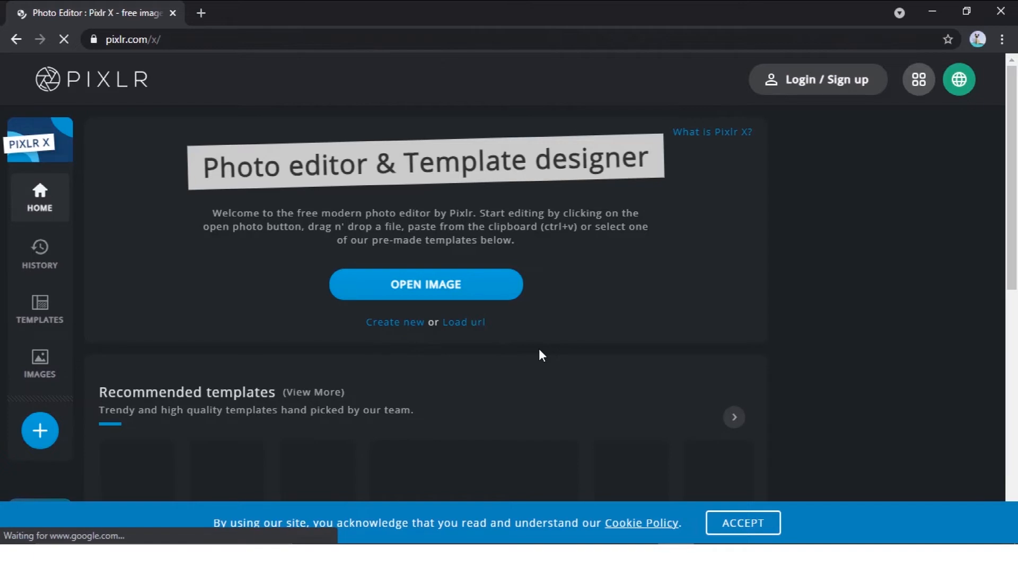
Create a new blank canvas using the Ultra HD preset, 3840x2160
{"action": "scroll", "coordinate": [539, 348], "scroll_direction": "down", "scroll_amount": 4}
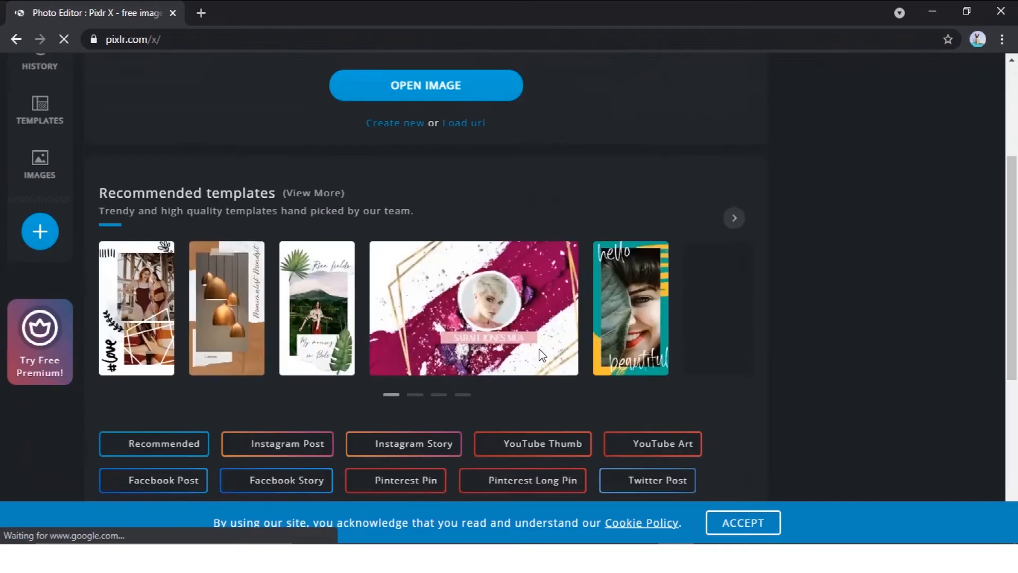
{"action": "scroll", "coordinate": [539, 348], "scroll_direction": "up", "scroll_amount": 2}
{"action": "left_click", "coordinate": [394, 225]}
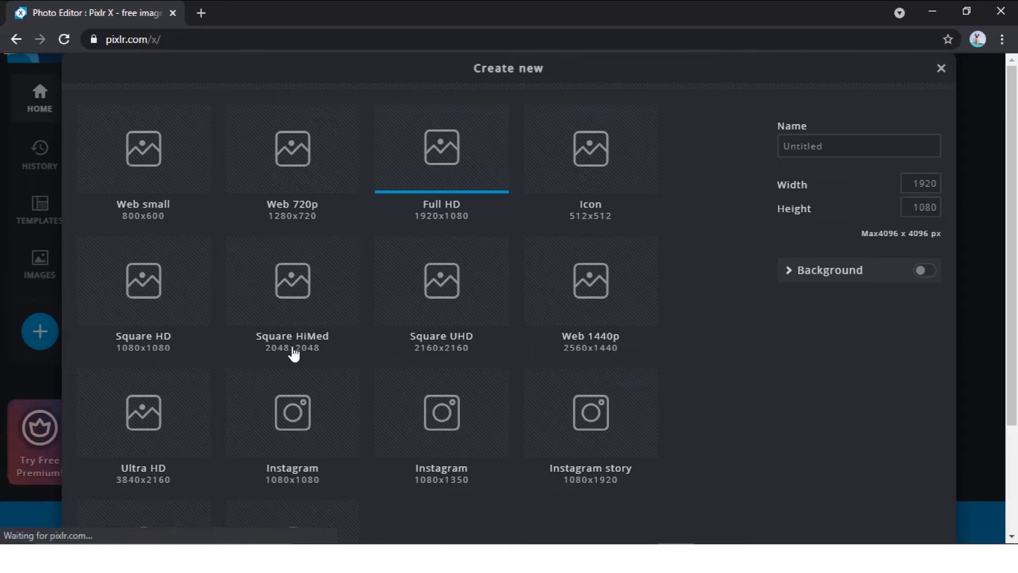
{"action": "scroll", "coordinate": [272, 362], "scroll_direction": "down", "scroll_amount": 2}
{"action": "left_click", "coordinate": [150, 328]}
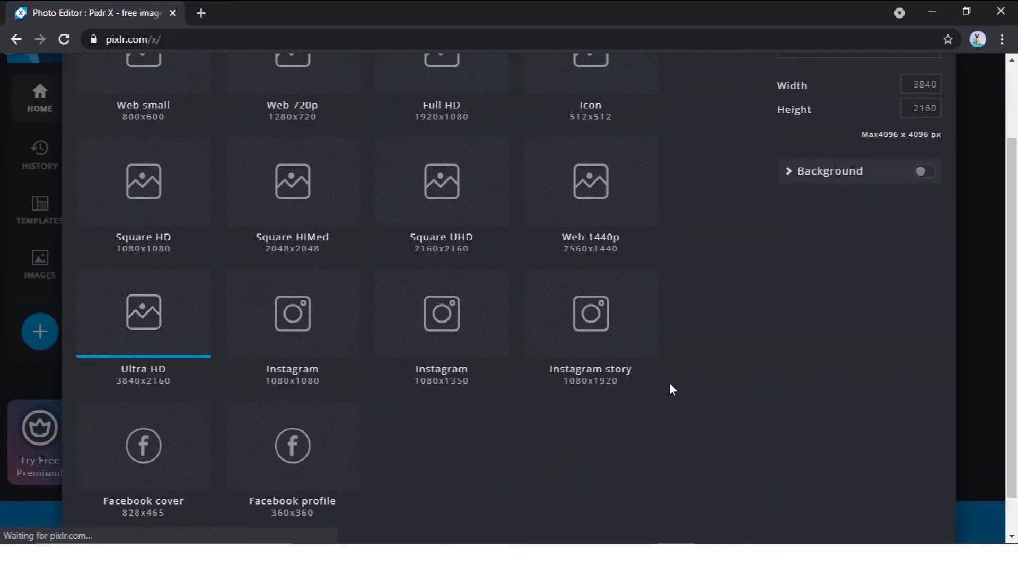
{"action": "scroll", "coordinate": [670, 386], "scroll_direction": "down", "scroll_amount": 1}
{"action": "left_click", "coordinate": [889, 524]}
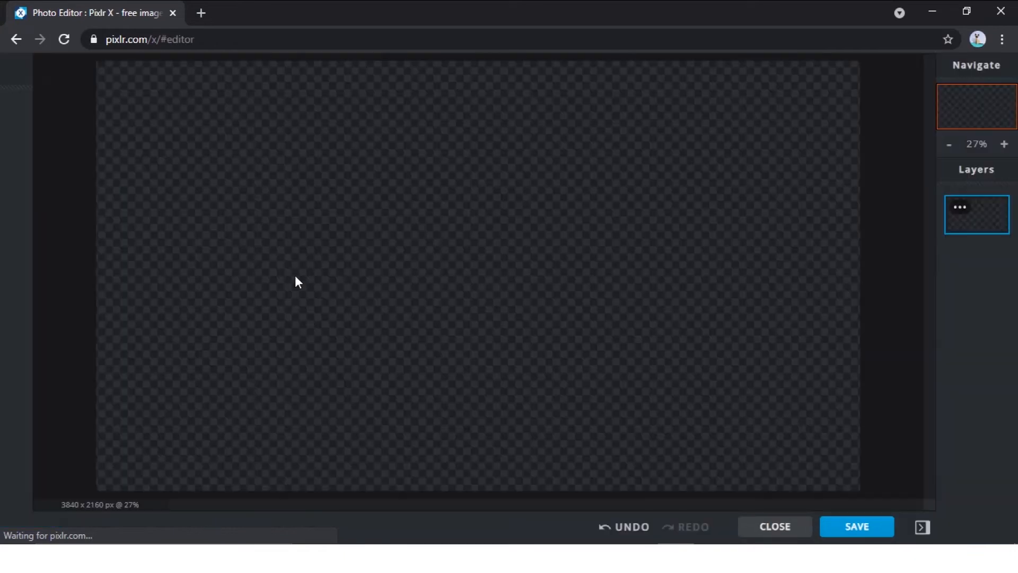
Add the photo of the bird on a branch from the computer to the canvas as a new image layer
{"action": "left_click", "coordinate": [21, 259]}
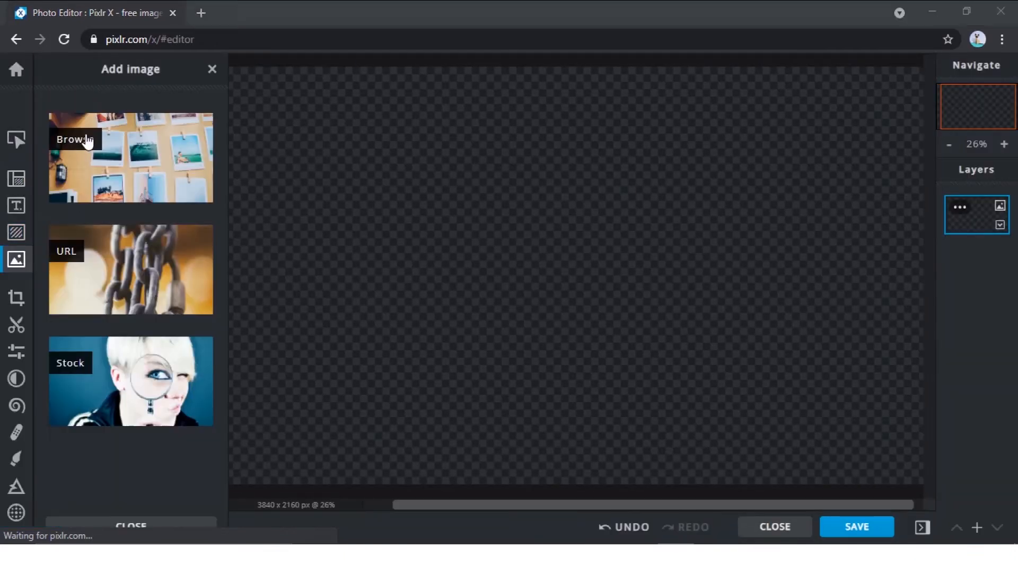
{"action": "left_click", "coordinate": [87, 142]}
{"action": "left_click", "coordinate": [61, 129]}
{"action": "scroll", "coordinate": [206, 159], "scroll_direction": "down", "scroll_amount": 1}
{"action": "left_click", "coordinate": [177, 261]}
{"action": "left_click", "coordinate": [377, 331]}
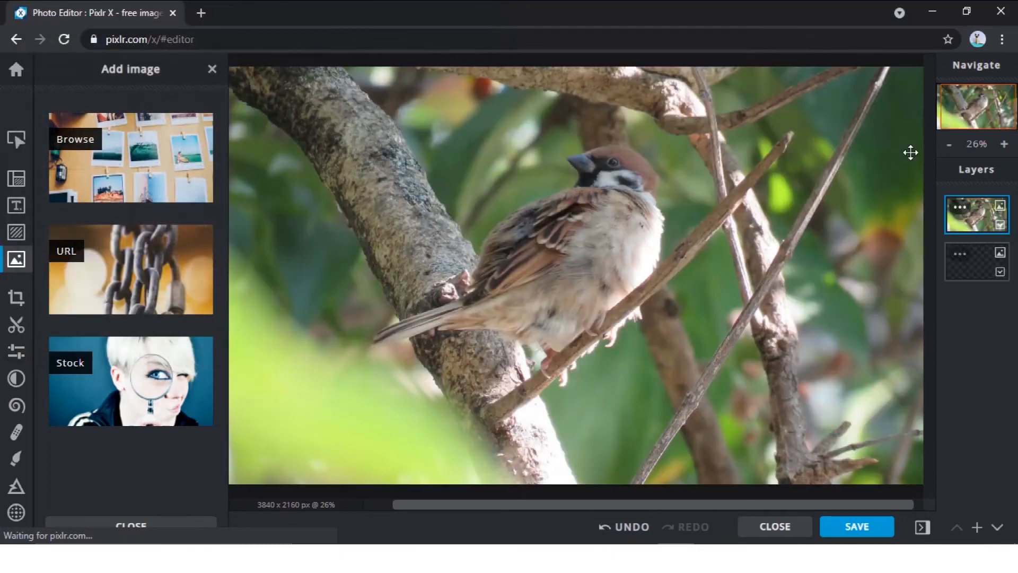
Switch to the Windows desktop and examine the dimensions and camera details in the properties of IMG_1951
{"action": "left_click", "coordinate": [935, 14]}
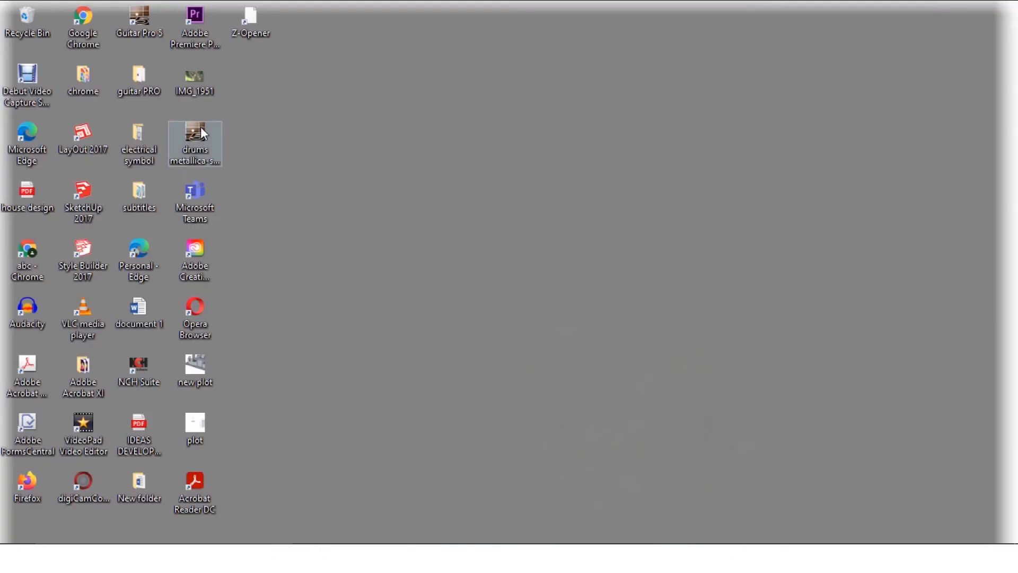
{"action": "right_click", "coordinate": [196, 81]}
{"action": "left_click", "coordinate": [265, 468]}
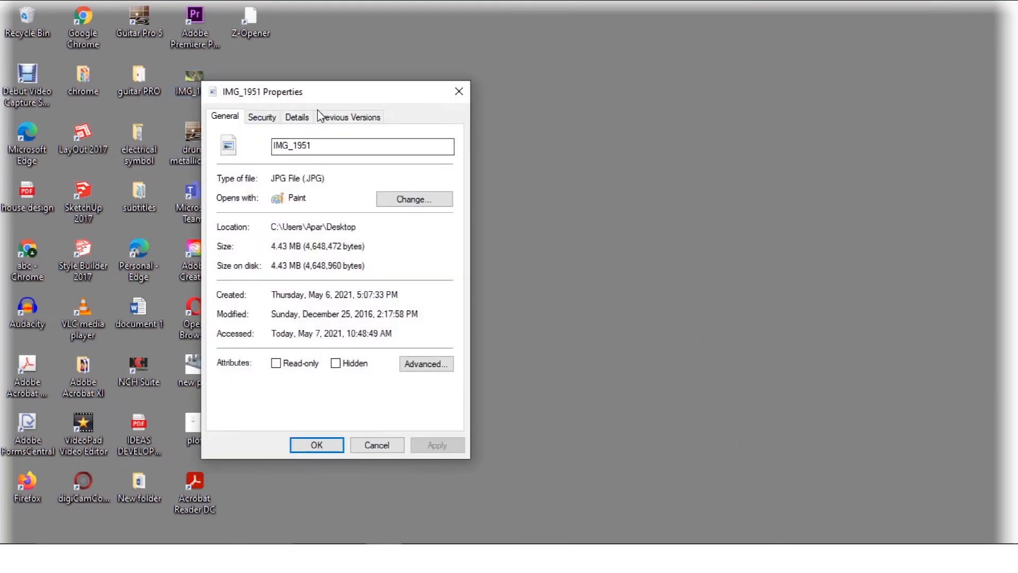
{"action": "left_click", "coordinate": [297, 118]}
{"action": "scroll", "coordinate": [354, 318], "scroll_direction": "down", "scroll_amount": 2}
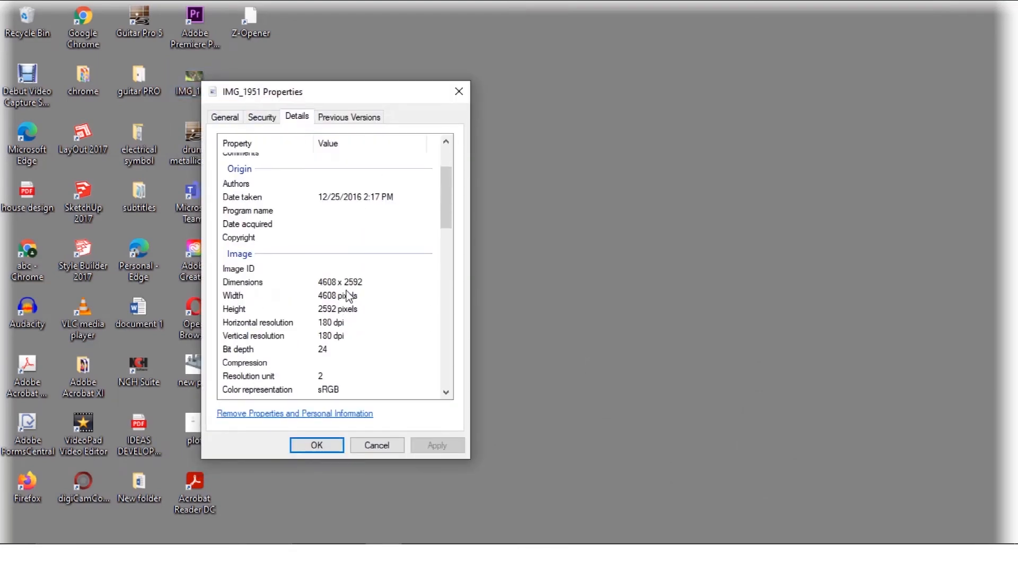
{"action": "scroll", "coordinate": [340, 373], "scroll_direction": "down", "scroll_amount": 8}
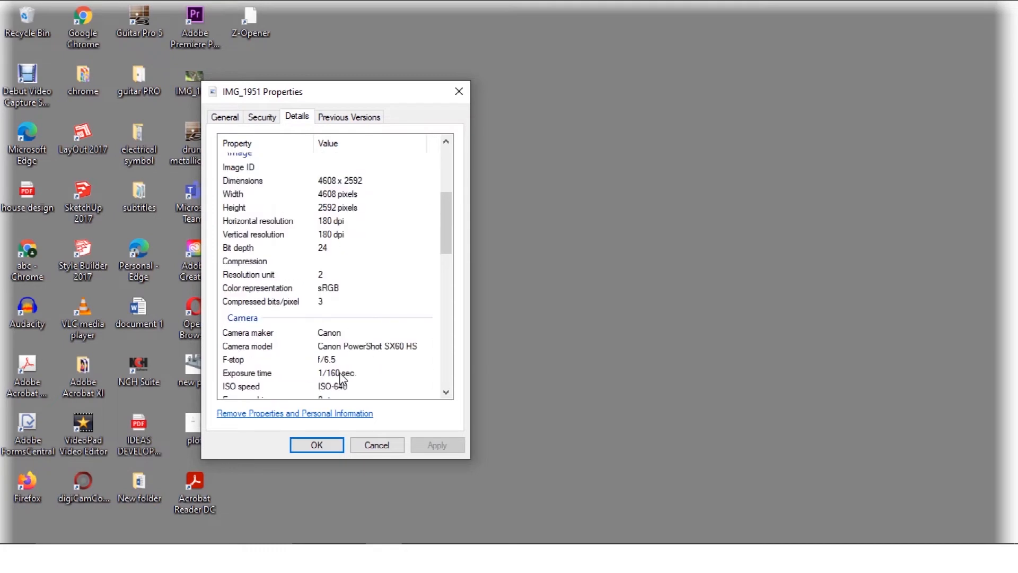
{"action": "scroll", "coordinate": [342, 377], "scroll_direction": "down", "scroll_amount": 2}
{"action": "scroll", "coordinate": [342, 377], "scroll_direction": "up", "scroll_amount": 5}
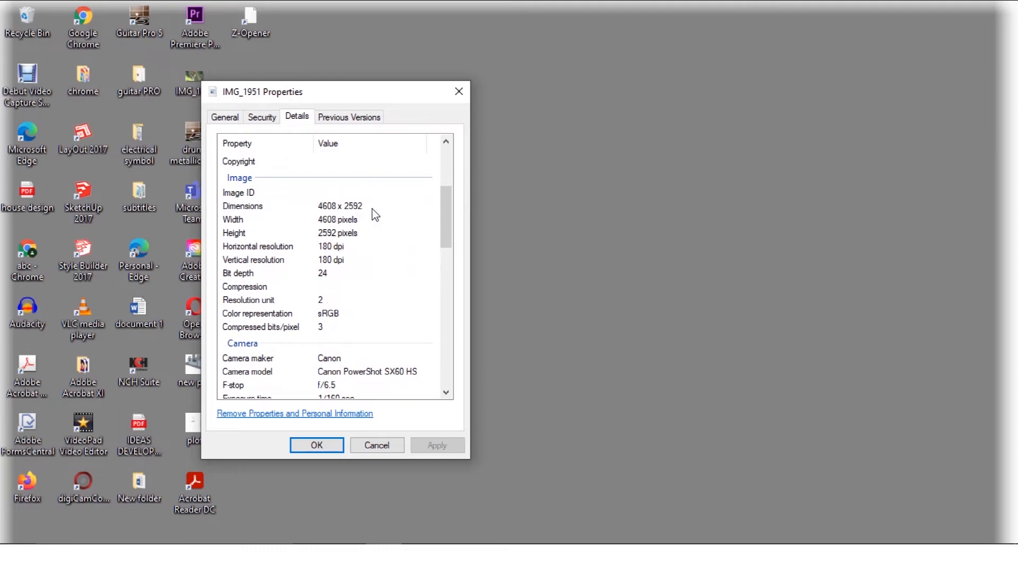
{"action": "scroll", "coordinate": [406, 251], "scroll_direction": "up", "scroll_amount": 2}
{"action": "left_click", "coordinate": [459, 91]}
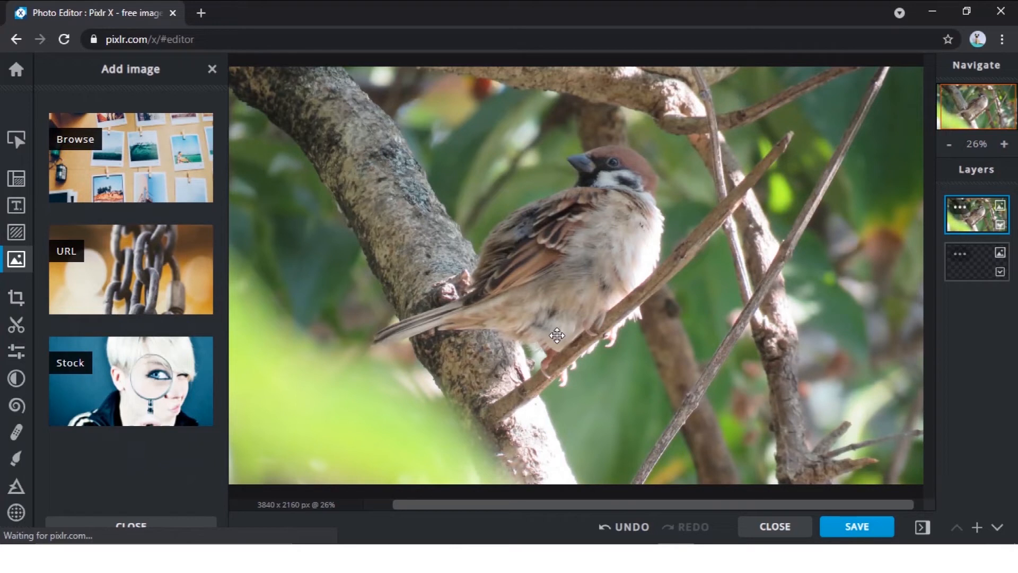
Move the bird photo slightly so that it is centred horizontally on the canvas
{"action": "scroll", "coordinate": [557, 335], "scroll_direction": "down", "scroll_amount": 2}
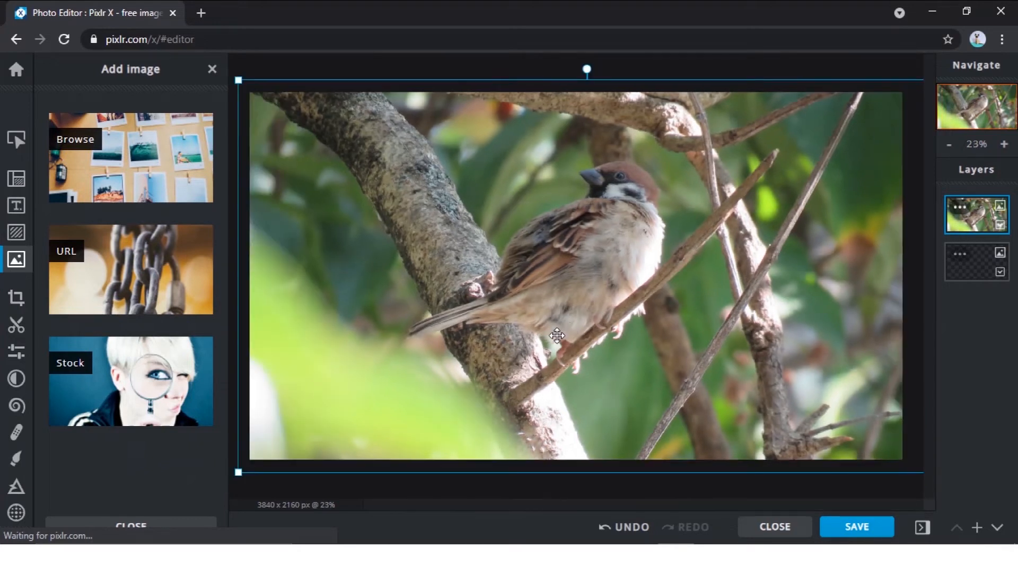
{"action": "mouse_move", "coordinate": [700, 251]}
{"action": "left_mouse_down"}
{"action": "mouse_move", "coordinate": [712, 249]}
{"action": "mouse_move", "coordinate": [625, 263]}
{"action": "mouse_move", "coordinate": [693, 250]}
{"action": "left_mouse_up"}
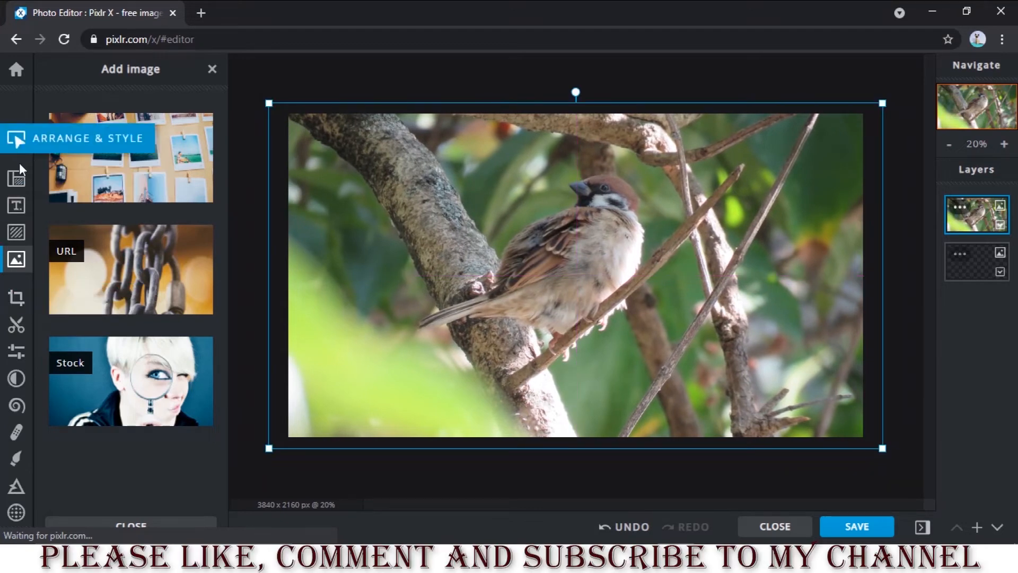
Look through the layout options and the ready-made text styles
{"action": "left_click", "coordinate": [18, 180]}
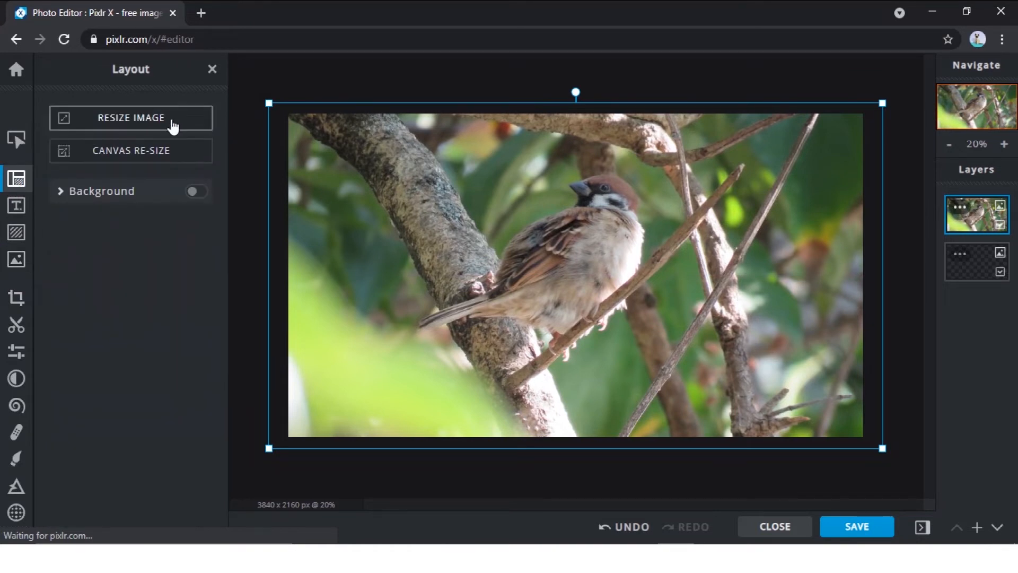
{"action": "left_click", "coordinate": [27, 217]}
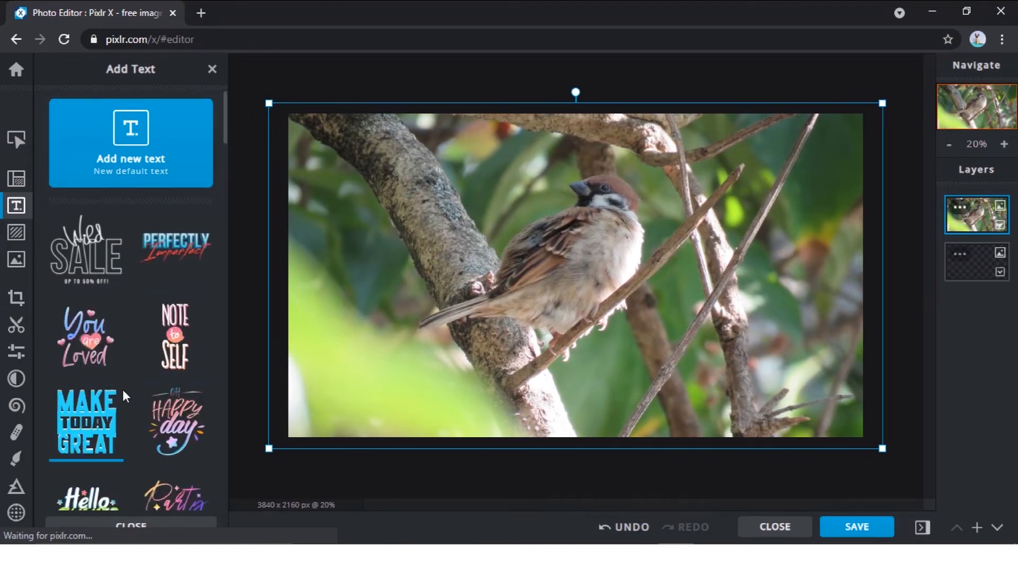
{"action": "scroll", "coordinate": [123, 391], "scroll_direction": "down", "scroll_amount": 3}
Add the green glow overlay to the photo and try the red streak and pink light overlays on top
{"action": "left_click", "coordinate": [16, 232]}
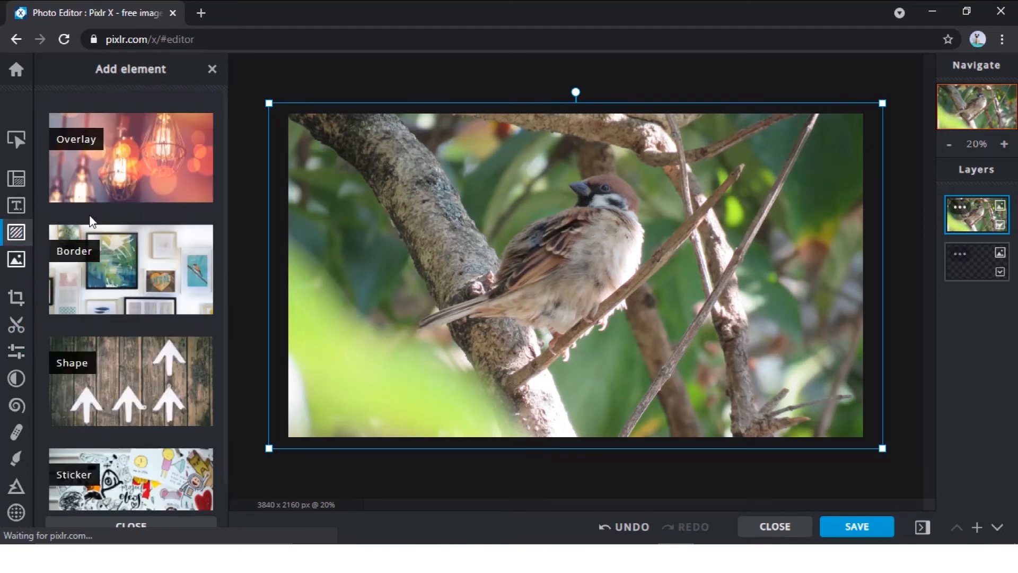
{"action": "left_click", "coordinate": [79, 149]}
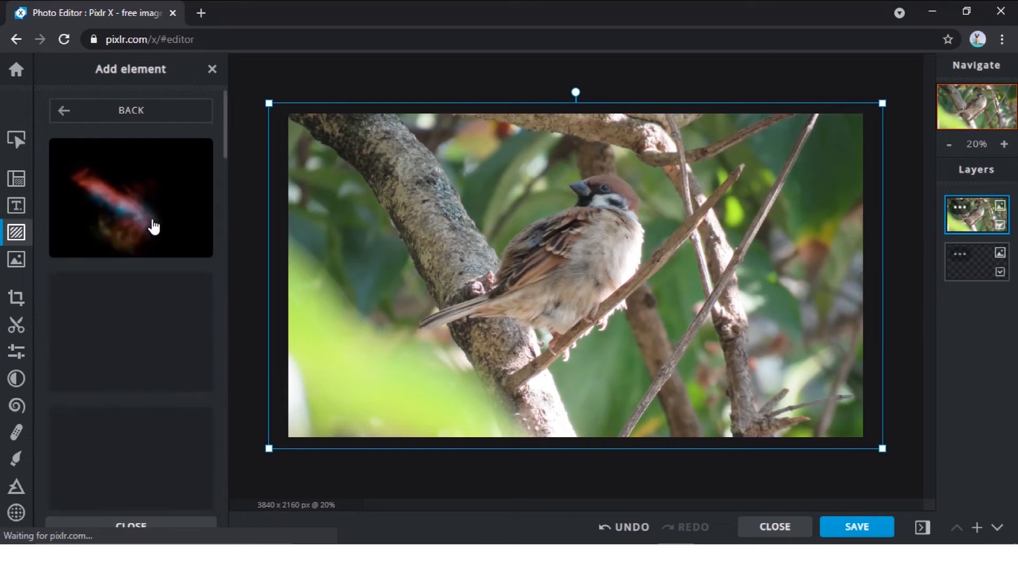
{"action": "left_click", "coordinate": [114, 348]}
{"action": "left_click", "coordinate": [134, 225]}
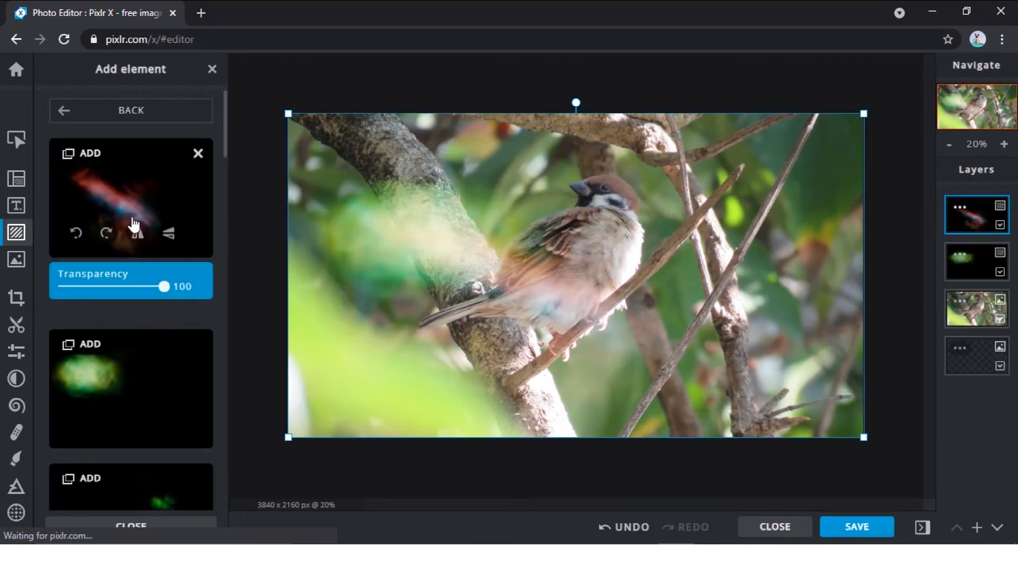
{"action": "left_click", "coordinate": [151, 409]}
Try further coloured light overlays on the photo one after another, ending with the yellow streak
{"action": "scroll", "coordinate": [154, 413], "scroll_direction": "down", "scroll_amount": 3}
{"action": "left_click", "coordinate": [127, 398]}
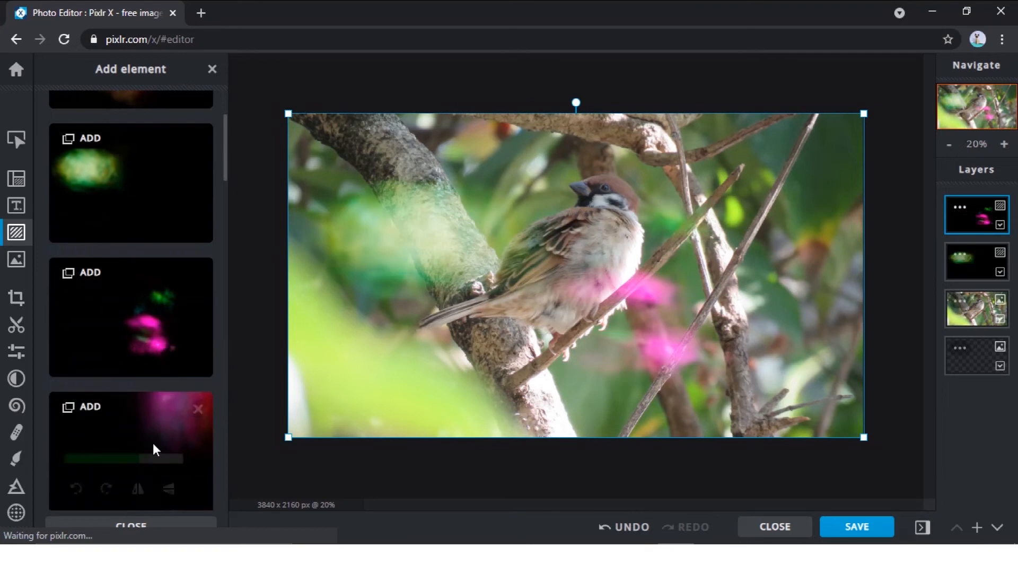
{"action": "left_click", "coordinate": [155, 482]}
{"action": "scroll", "coordinate": [168, 353], "scroll_direction": "down", "scroll_amount": 3}
{"action": "left_click", "coordinate": [169, 353]}
{"action": "left_click_drag", "start_coordinate": [164, 376], "coordinate": [162, 402]}
{"action": "scroll", "coordinate": [154, 329], "scroll_direction": "down", "scroll_amount": 4}
{"action": "left_click", "coordinate": [147, 256]}
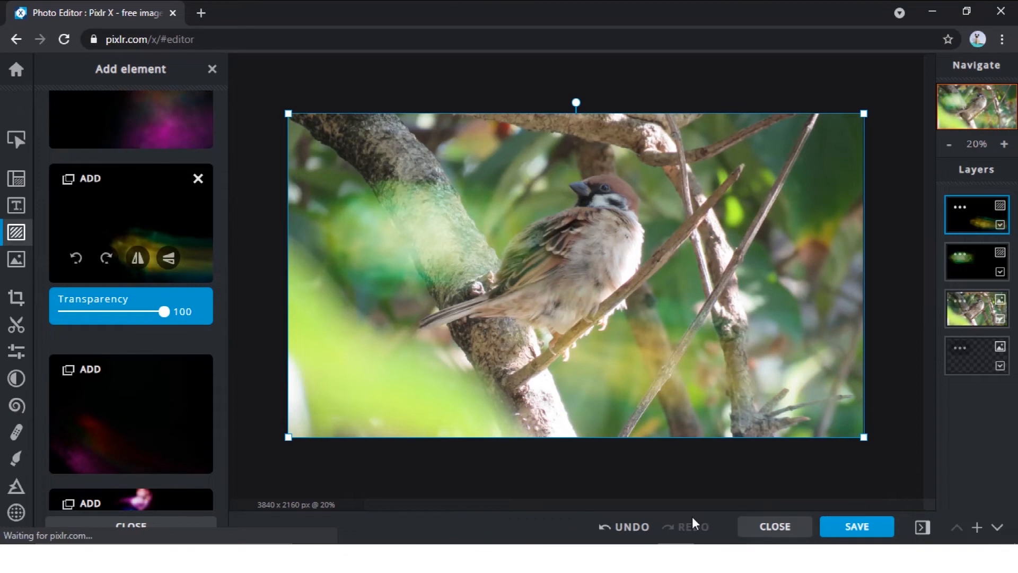
Undo all the light overlays added to the photo
{"action": "left_click", "coordinate": [638, 527]}
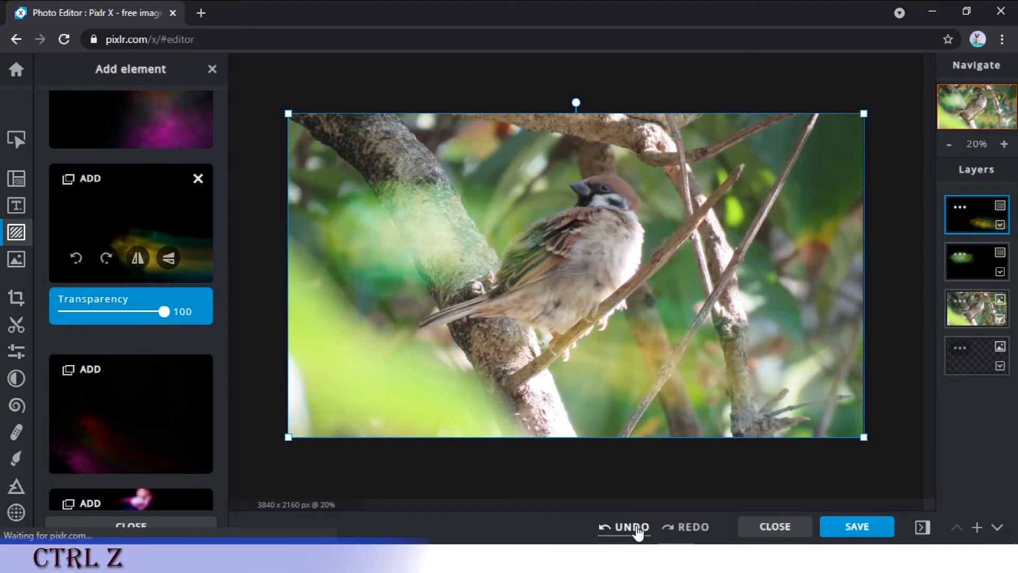
{"action": "left_click", "coordinate": [638, 528]}
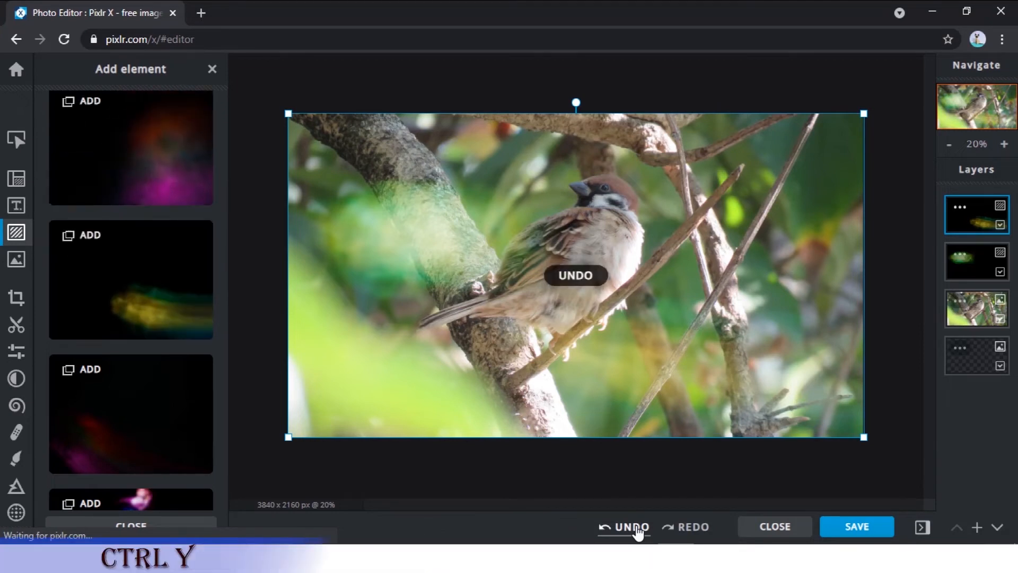
{"action": "left_click", "coordinate": [638, 531]}
{"action": "left_click", "coordinate": [638, 530]}
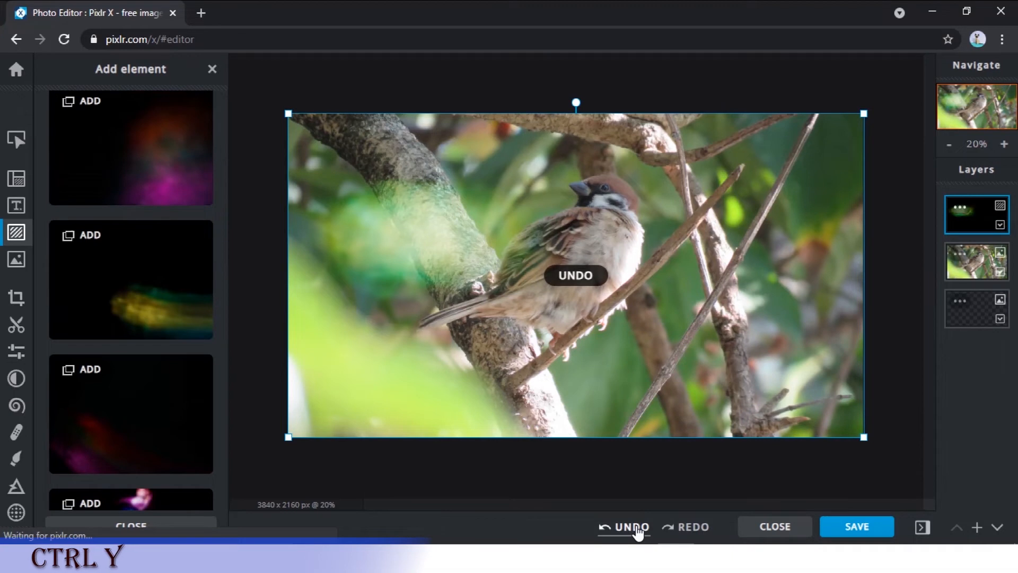
{"action": "left_click", "coordinate": [638, 531]}
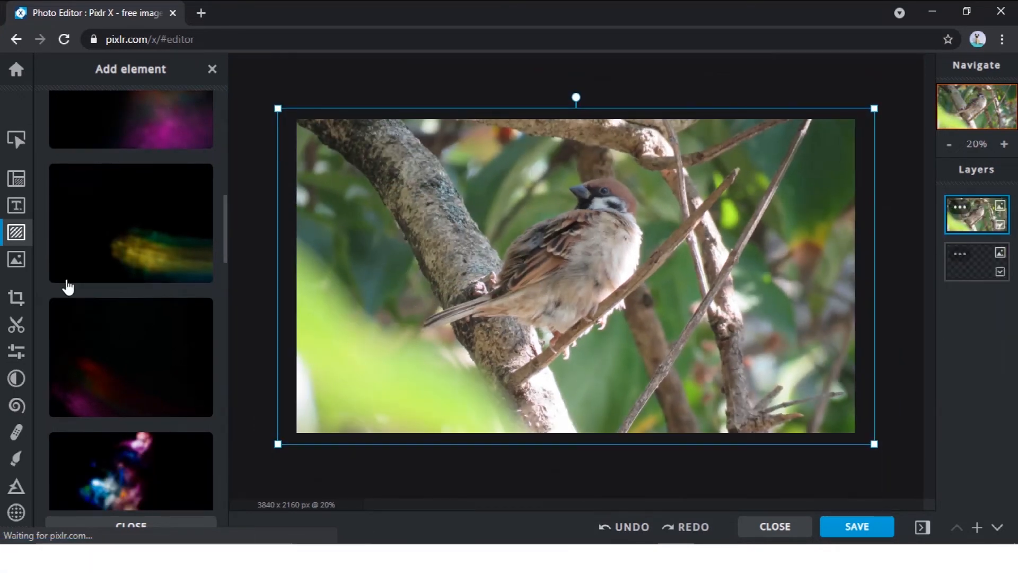
Add a white geometric frame from the border elements around the photo
{"action": "scroll", "coordinate": [106, 284], "scroll_direction": "down", "scroll_amount": 3}
{"action": "left_click", "coordinate": [16, 234]}
{"action": "left_click", "coordinate": [90, 257]}
{"action": "left_click", "coordinate": [118, 159]}
{"action": "left_click", "coordinate": [119, 175]}
{"action": "left_click", "coordinate": [135, 373]}
{"action": "scroll", "coordinate": [156, 359], "scroll_direction": "down", "scroll_amount": 2}
{"action": "left_click", "coordinate": [135, 360]}
Try several other white geometric frames from the same border collection on the photo
{"action": "scroll", "coordinate": [131, 351], "scroll_direction": "down", "scroll_amount": 2}
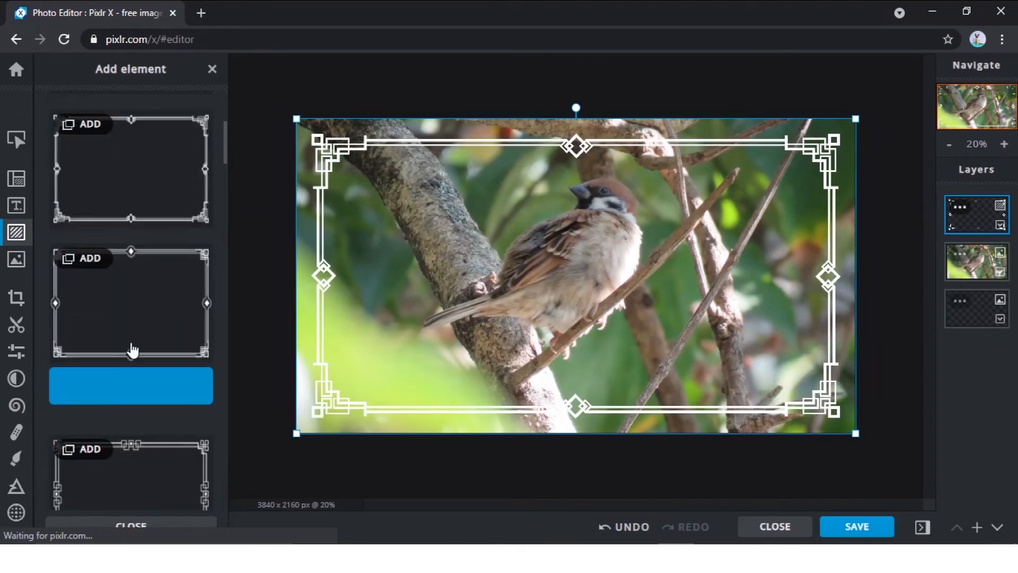
{"action": "left_click", "coordinate": [131, 350]}
{"action": "scroll", "coordinate": [133, 427], "scroll_direction": "down", "scroll_amount": 1}
{"action": "left_click", "coordinate": [133, 427]}
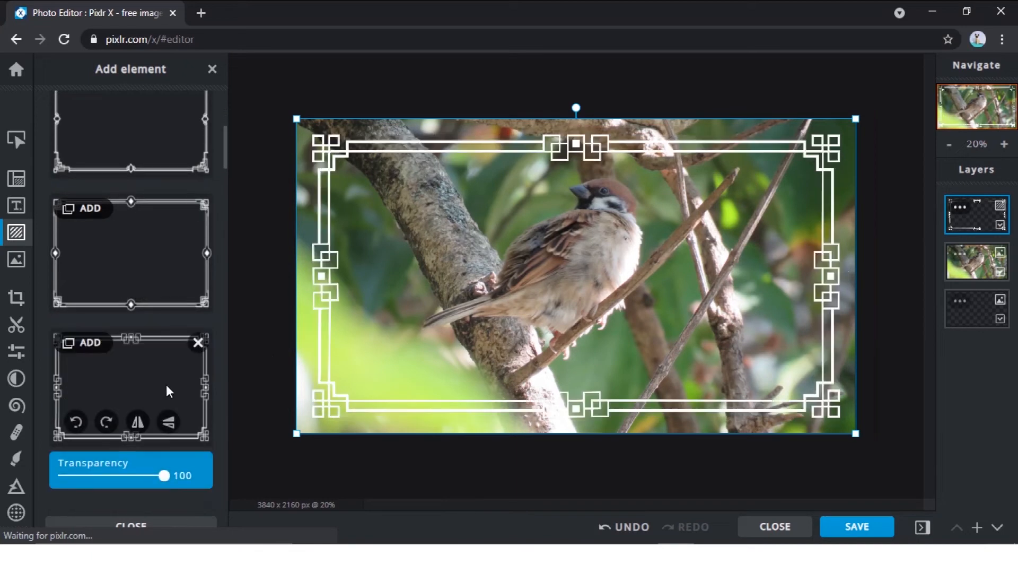
{"action": "scroll", "coordinate": [166, 386], "scroll_direction": "down", "scroll_amount": 1}
{"action": "left_click", "coordinate": [131, 422]}
{"action": "scroll", "coordinate": [163, 366], "scroll_direction": "down", "scroll_amount": 1}
{"action": "left_click", "coordinate": [166, 328]}
{"action": "scroll", "coordinate": [168, 265], "scroll_direction": "down", "scroll_amount": 1}
{"action": "mouse_move", "coordinate": [319, 256]}
{"action": "left_mouse_down"}
{"action": "mouse_move", "coordinate": [322, 212]}
{"action": "mouse_move", "coordinate": [316, 254]}
{"action": "left_mouse_up"}
Undo the geometric frames so that the photo has no border
{"action": "left_click", "coordinate": [623, 527]}
{"action": "scroll", "coordinate": [184, 389], "scroll_direction": "down", "scroll_amount": 1}
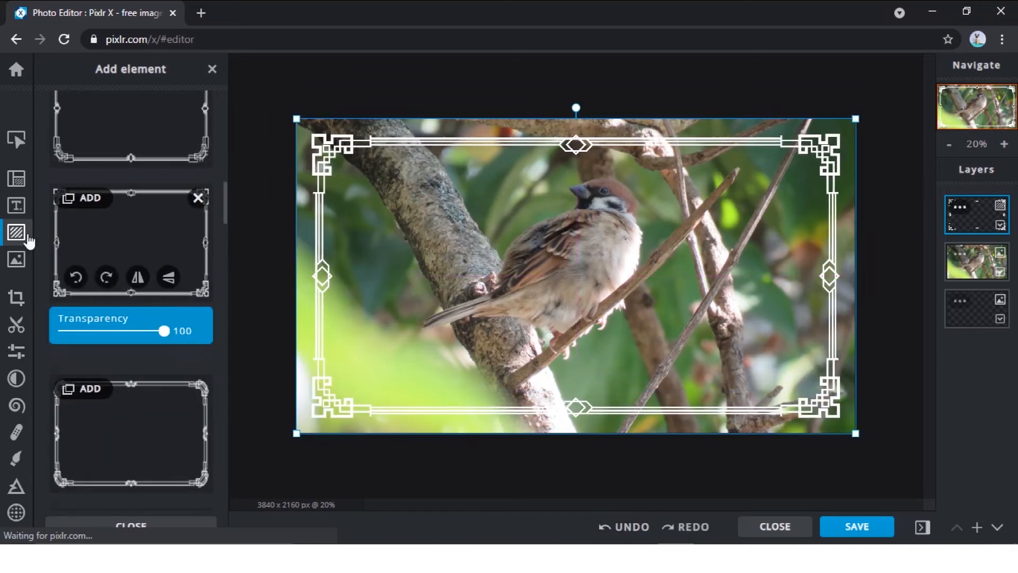
{"action": "left_click", "coordinate": [17, 233]}
{"action": "left_click", "coordinate": [626, 528]}
Try the yellow Easter eggs shape, dismiss the premium offer and browse the other shapes in the collection
{"action": "left_click", "coordinate": [106, 353]}
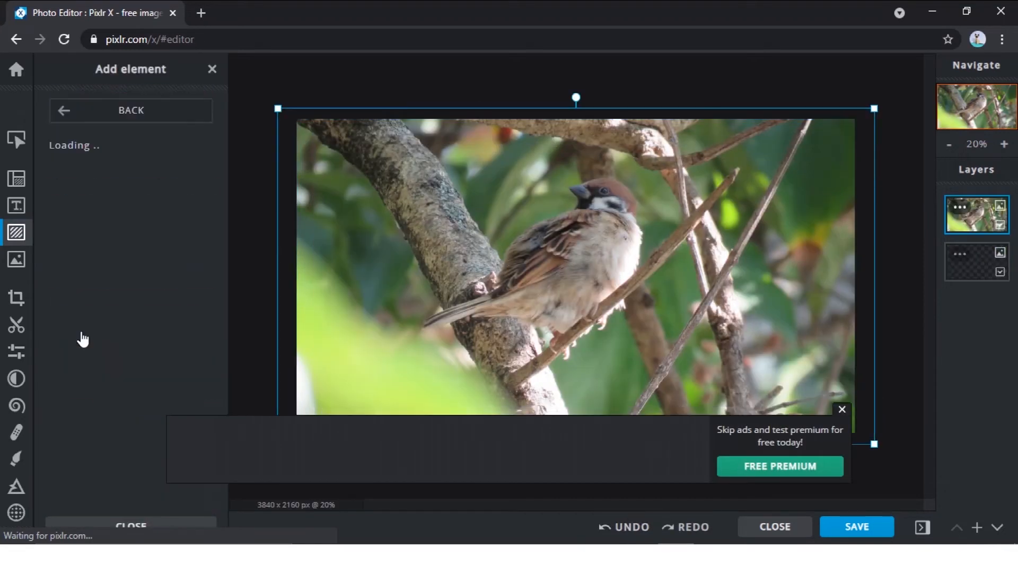
{"action": "left_click", "coordinate": [175, 165]}
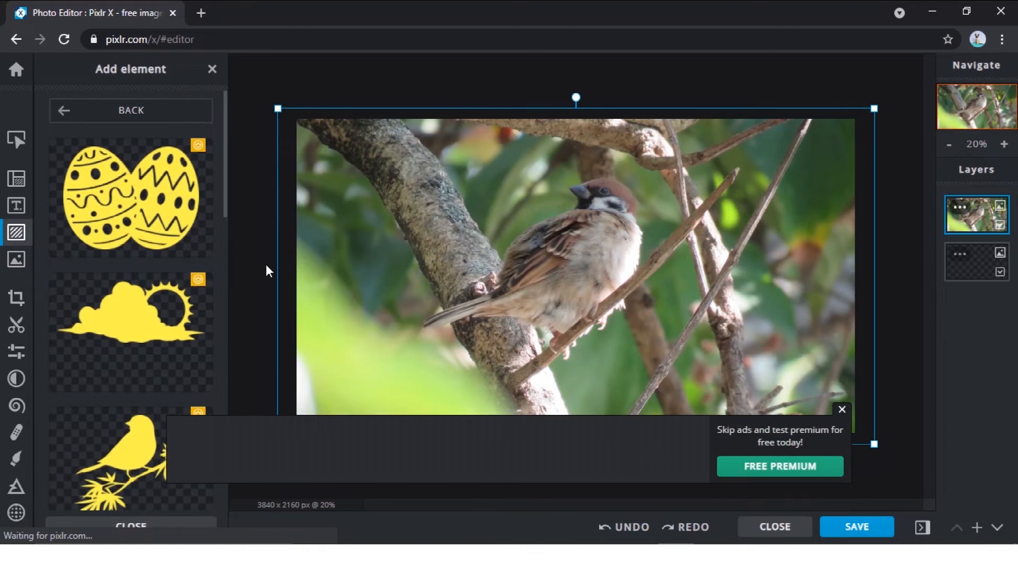
{"action": "left_click", "coordinate": [144, 219]}
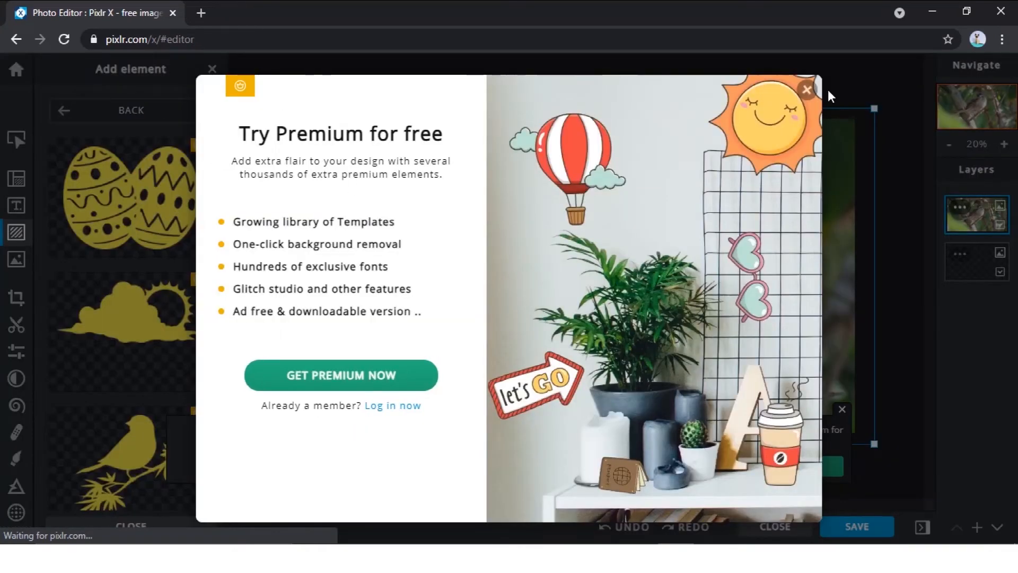
{"action": "left_click", "coordinate": [807, 90]}
{"action": "scroll", "coordinate": [137, 374], "scroll_direction": "down", "scroll_amount": 4}
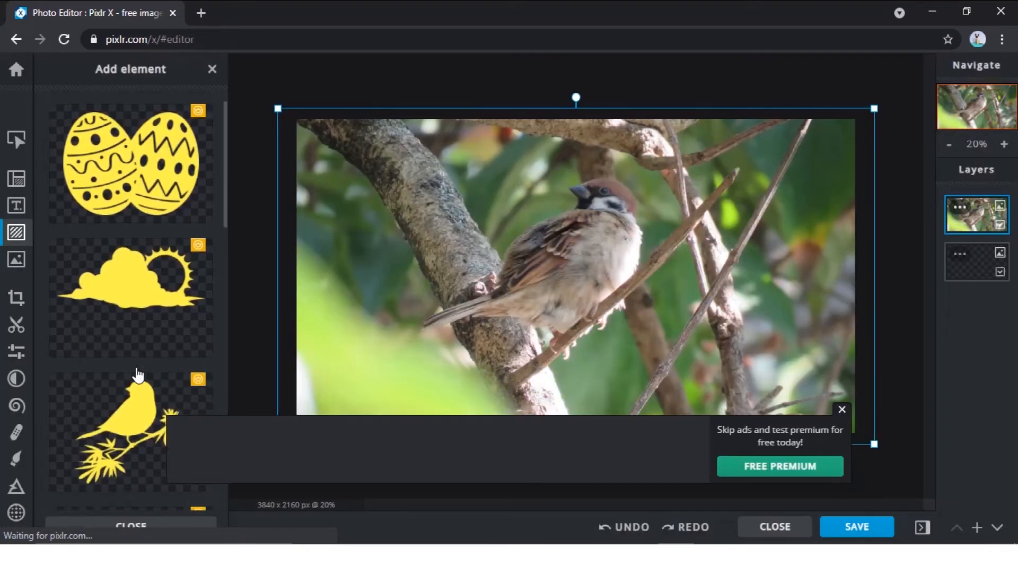
{"action": "scroll", "coordinate": [175, 364], "scroll_direction": "down", "scroll_amount": 6}
{"action": "scroll", "coordinate": [178, 318], "scroll_direction": "up", "scroll_amount": 10}
Try adding the pink star from another shape collection to the photo, and undo it
{"action": "left_click", "coordinate": [131, 110]}
{"action": "left_click", "coordinate": [81, 181]}
{"action": "left_click", "coordinate": [126, 200]}
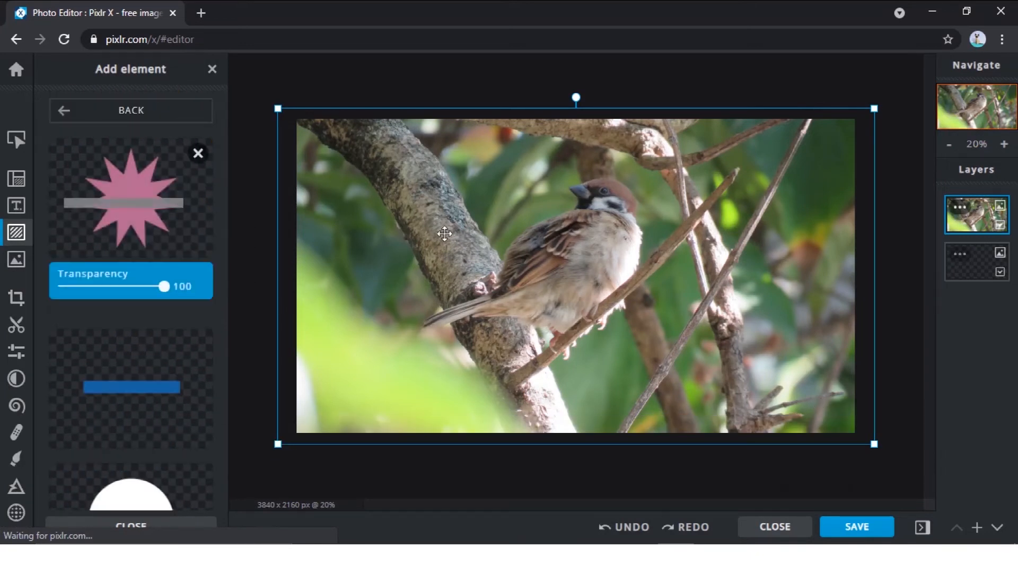
{"action": "scroll", "coordinate": [91, 375], "scroll_direction": "down", "scroll_amount": 5}
{"action": "left_click", "coordinate": [631, 526]}
Open an ornate border collection and try its white scrollwork frames on the photo
{"action": "scroll", "coordinate": [105, 159], "scroll_direction": "up", "scroll_amount": 5}
{"action": "left_click", "coordinate": [131, 110]}
{"action": "left_click", "coordinate": [131, 109]}
{"action": "left_click", "coordinate": [106, 255]}
{"action": "scroll", "coordinate": [133, 308], "scroll_direction": "down", "scroll_amount": 5}
{"action": "left_click", "coordinate": [174, 298]}
{"action": "left_click", "coordinate": [154, 195]}
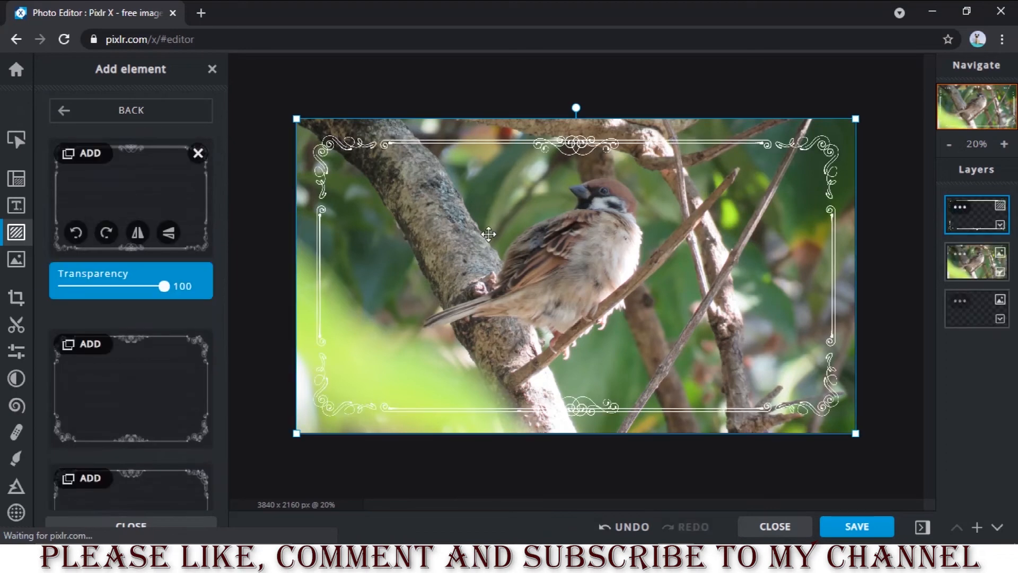
{"action": "left_click", "coordinate": [172, 386]}
Switch to a plain border collection and put the solid black frame with rounded inner corners around the photo
{"action": "left_click", "coordinate": [65, 112]}
{"action": "scroll", "coordinate": [133, 318], "scroll_direction": "down", "scroll_amount": 5}
{"action": "scroll", "coordinate": [139, 388], "scroll_direction": "down", "scroll_amount": 3}
{"action": "left_click", "coordinate": [173, 303]}
{"action": "left_click", "coordinate": [152, 223]}
{"action": "left_click", "coordinate": [177, 392]}
{"action": "scroll", "coordinate": [562, 318], "scroll_direction": "down", "scroll_amount": 3}
{"action": "scroll", "coordinate": [597, 393], "scroll_direction": "up", "scroll_amount": 2}
{"action": "left_click", "coordinate": [170, 413]}
{"action": "scroll", "coordinate": [127, 344], "scroll_direction": "down", "scroll_amount": 3}
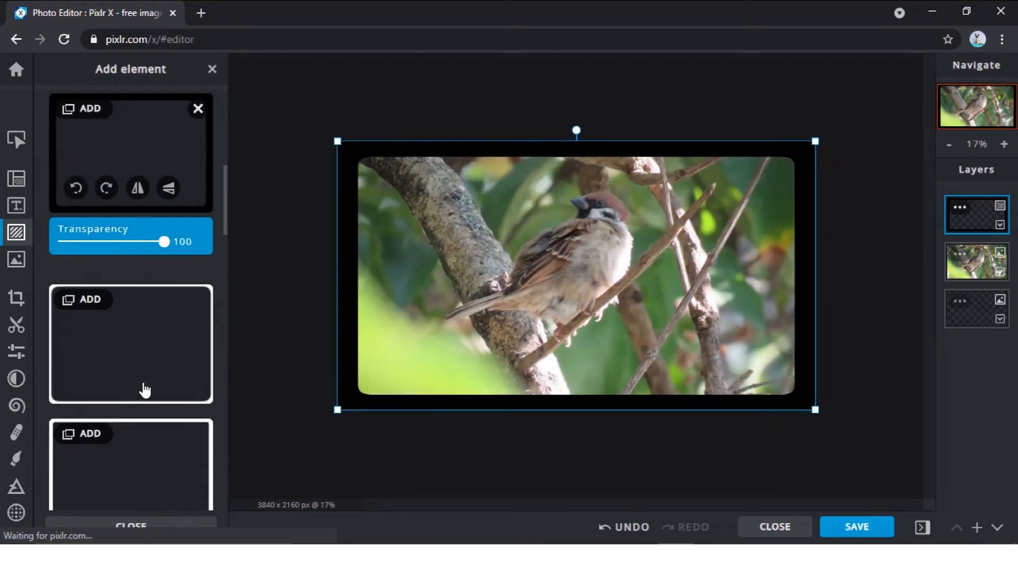
Try several other black and white frames from the plain border collection around the bird photo
{"action": "left_click", "coordinate": [119, 342]}
{"action": "scroll", "coordinate": [143, 424], "scroll_direction": "down", "scroll_amount": 6}
{"action": "left_click", "coordinate": [129, 195]}
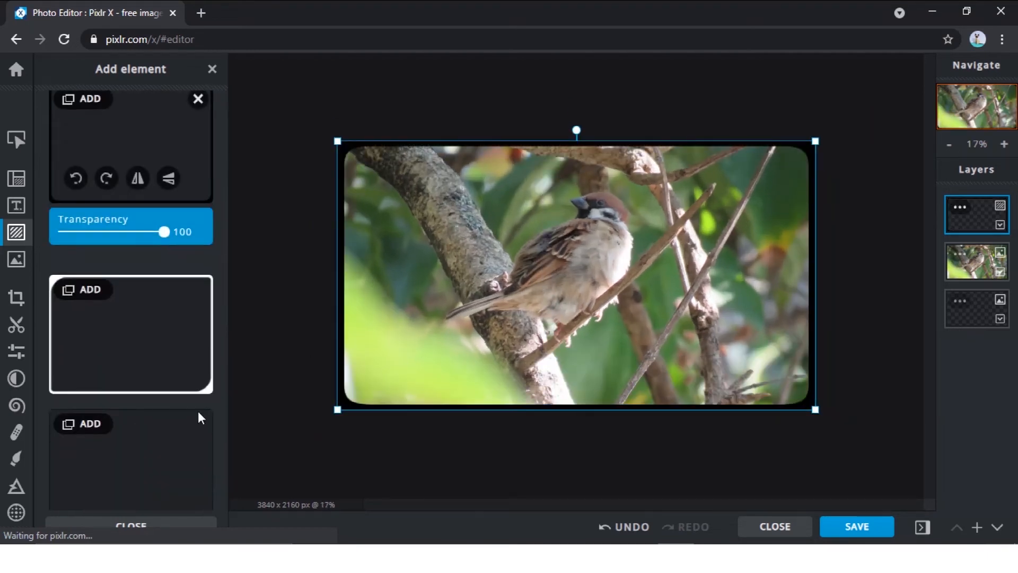
{"action": "scroll", "coordinate": [150, 366], "scroll_direction": "down", "scroll_amount": 6}
{"action": "left_click", "coordinate": [150, 366]}
{"action": "scroll", "coordinate": [185, 406], "scroll_direction": "down", "scroll_amount": 2}
{"action": "left_click", "coordinate": [172, 297]}
{"action": "scroll", "coordinate": [98, 411], "scroll_direction": "down", "scroll_amount": 2}
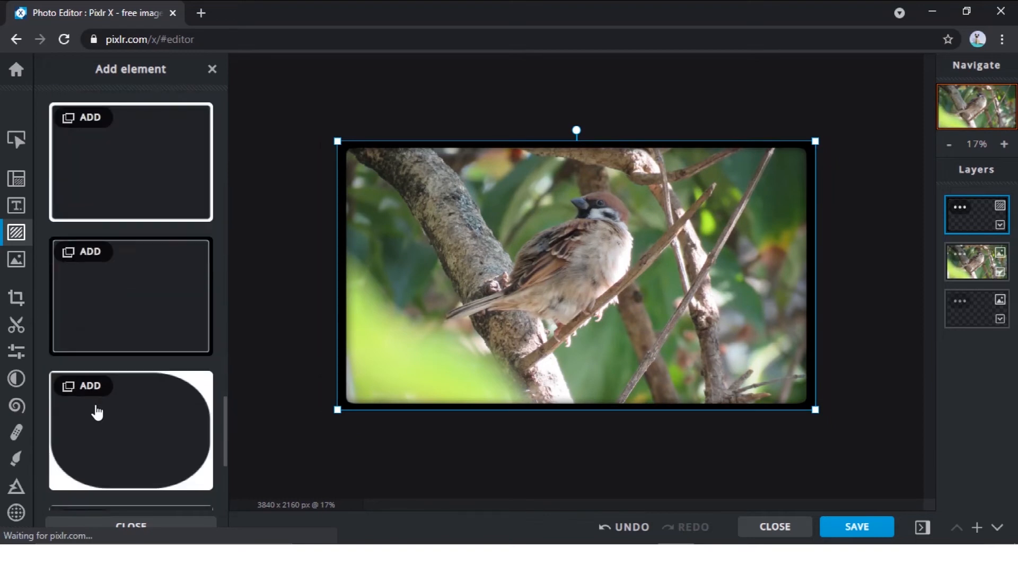
{"action": "scroll", "coordinate": [101, 405], "scroll_direction": "down", "scroll_amount": 1}
{"action": "left_click", "coordinate": [125, 278]}
{"action": "scroll", "coordinate": [151, 372], "scroll_direction": "down", "scroll_amount": 3}
{"action": "left_click", "coordinate": [148, 363]}
{"action": "scroll", "coordinate": [183, 411], "scroll_direction": "up", "scroll_amount": 9}
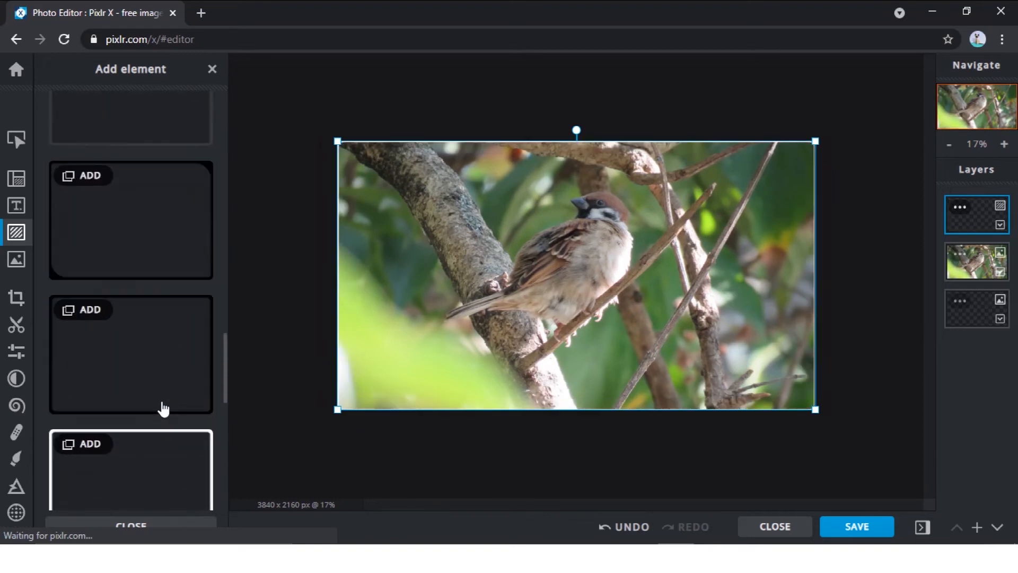
Put the thin black frame with rounded inner corners around the photo
{"action": "left_click", "coordinate": [110, 280]}
{"action": "scroll", "coordinate": [137, 250], "scroll_direction": "down", "scroll_amount": 3}
{"action": "left_click", "coordinate": [136, 250]}
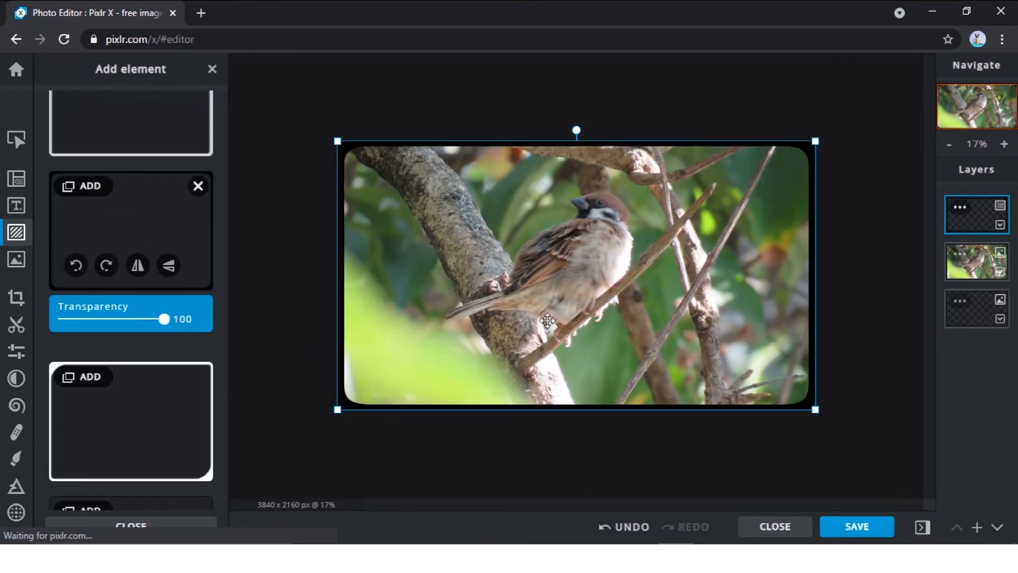
Try adding the green Spring lettering from the Amazing Spring I collection to the photo, and undo it
{"action": "left_click", "coordinate": [212, 70]}
{"action": "left_click", "coordinate": [16, 232]}
{"action": "left_click", "coordinate": [112, 294]}
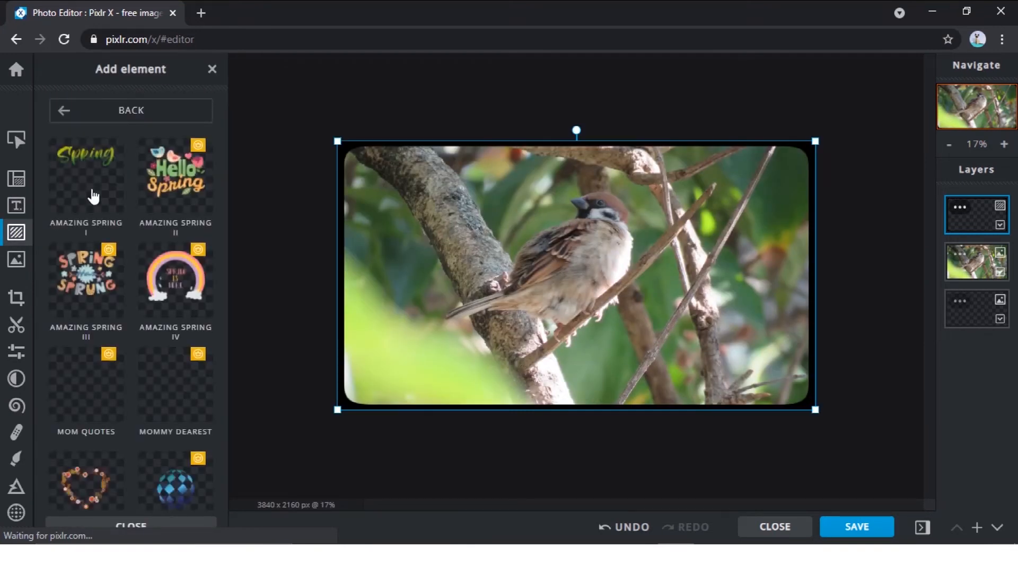
{"action": "left_click", "coordinate": [94, 191]}
{"action": "left_click", "coordinate": [122, 188]}
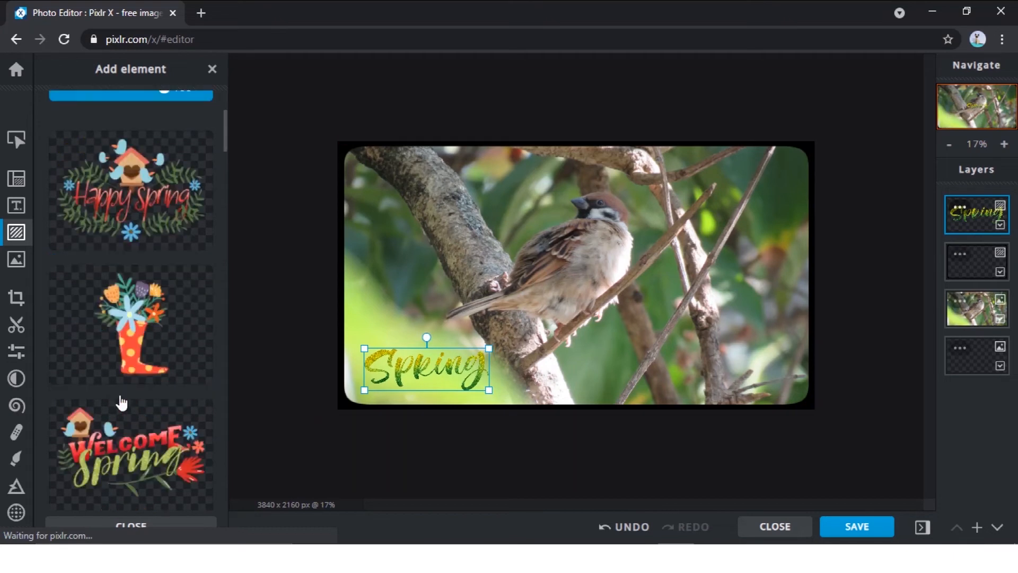
{"action": "key", "text": "ctrl+z"}
{"action": "key", "text": "ctrl+z"}
Leave the sticker collection and view the options for adding an image
{"action": "left_click", "coordinate": [64, 110]}
{"action": "scroll", "coordinate": [209, 101], "scroll_direction": "up", "scroll_amount": 3}
{"action": "left_click", "coordinate": [127, 111]}
{"action": "scroll", "coordinate": [116, 335], "scroll_direction": "down", "scroll_amount": 1}
{"action": "left_click", "coordinate": [18, 260]}
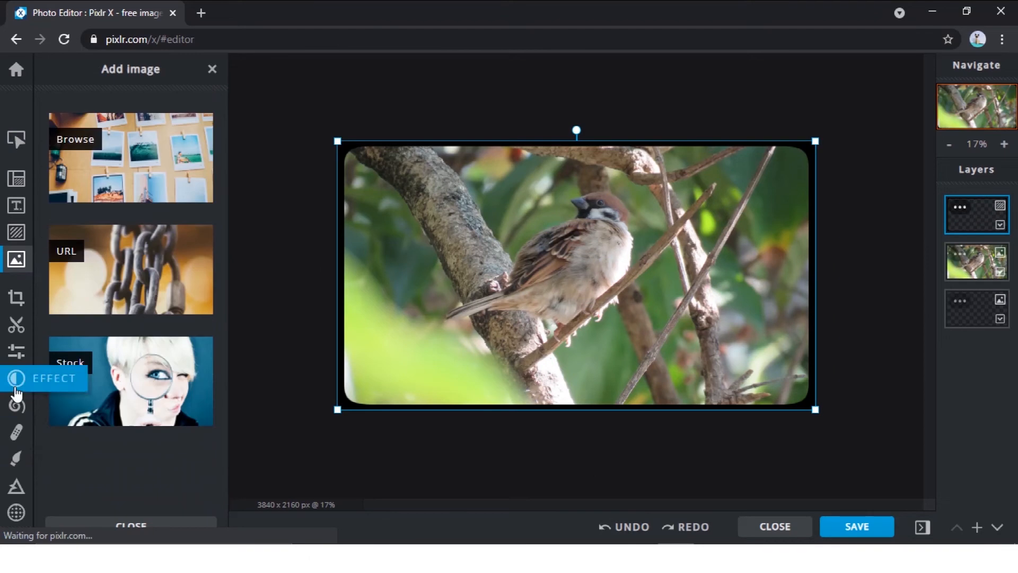
Try the Crop tool's rotations through a full turn in each direction, and flip the canvas back and forth horizontally and vertically
{"action": "left_click", "coordinate": [16, 297]}
{"action": "left_click", "coordinate": [69, 192]}
{"action": "left_click", "coordinate": [69, 192]}
{"action": "left_click", "coordinate": [69, 193]}
{"action": "left_click", "coordinate": [69, 192]}
{"action": "left_click", "coordinate": [107, 191]}
{"action": "left_click", "coordinate": [107, 191]}
{"action": "left_click", "coordinate": [107, 190]}
{"action": "left_click", "coordinate": [107, 192]}
{"action": "left_click", "coordinate": [151, 191]}
{"action": "left_click", "coordinate": [152, 191]}
{"action": "left_click", "coordinate": [194, 191]}
{"action": "left_click", "coordinate": [194, 190]}
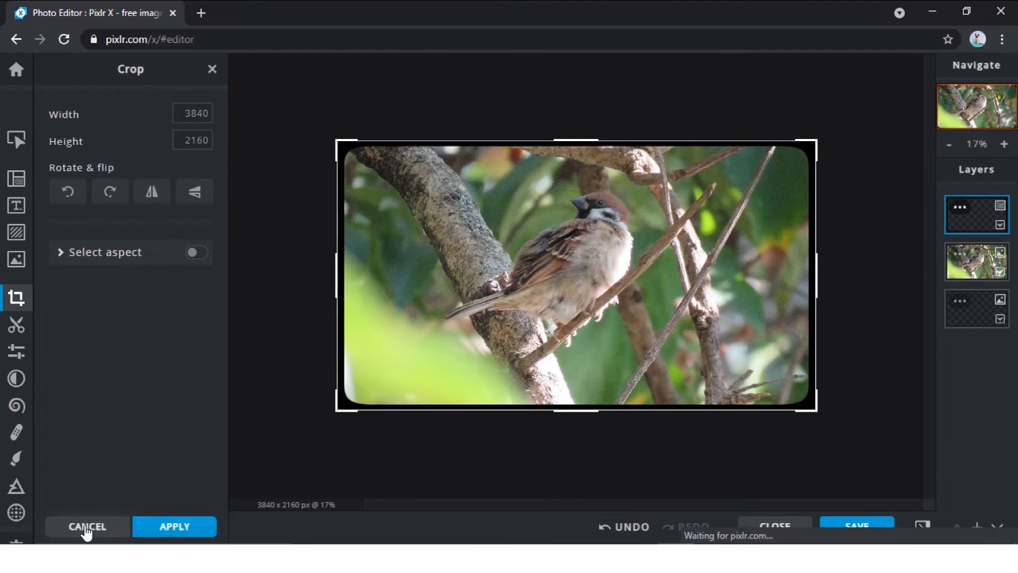
Try cropping the canvas to 1920 x 1080 around the bird, and undo the crop
{"action": "double_click", "coordinate": [192, 113]}
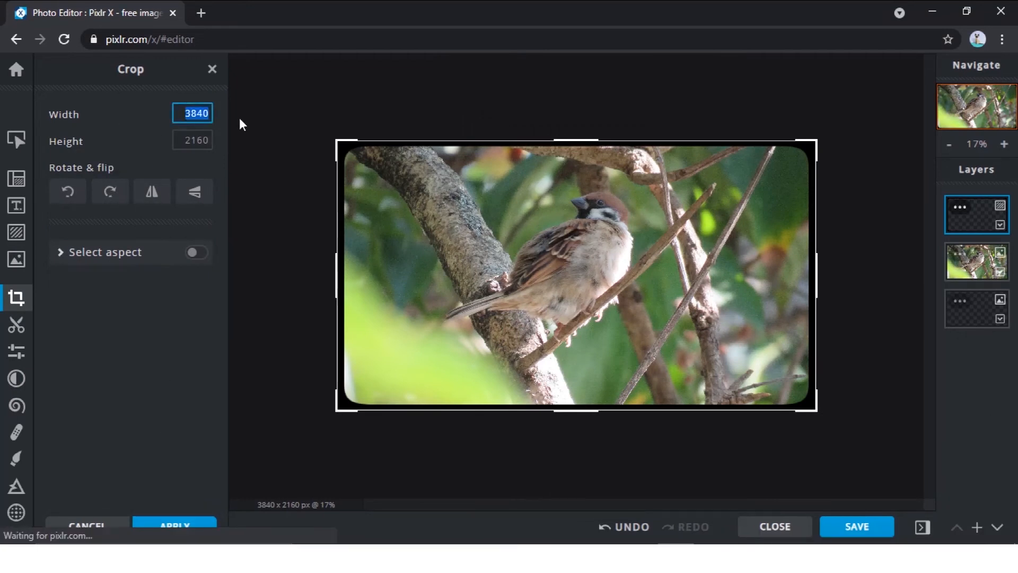
{"action": "type", "text": "1920"}
{"action": "key", "text": "Tab"}
{"action": "type", "text": "1080"}
{"action": "left_click_drag", "start_coordinate": [417, 196], "coordinate": [543, 267]}
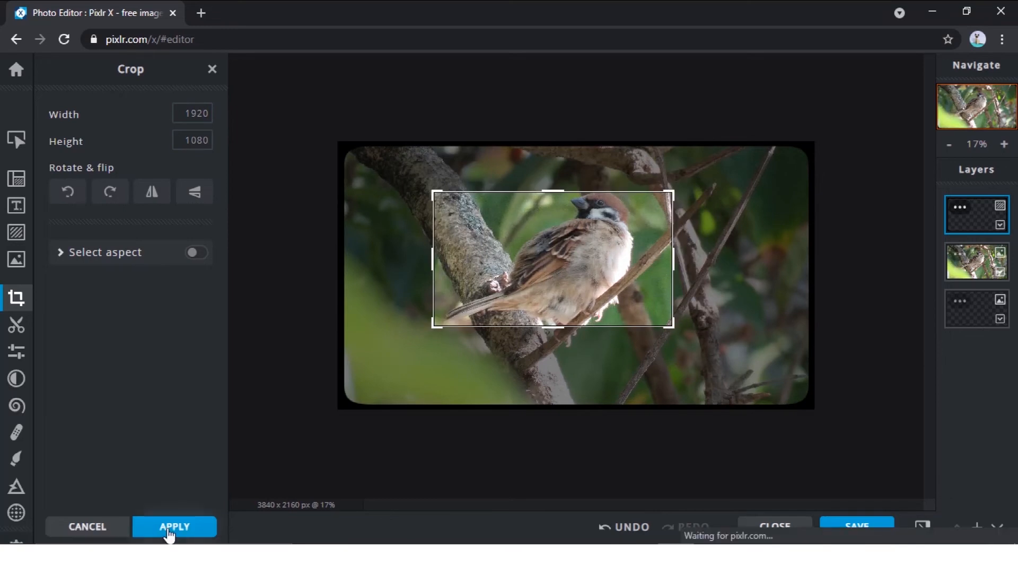
{"action": "left_click", "coordinate": [167, 526]}
{"action": "left_click", "coordinate": [516, 260]}
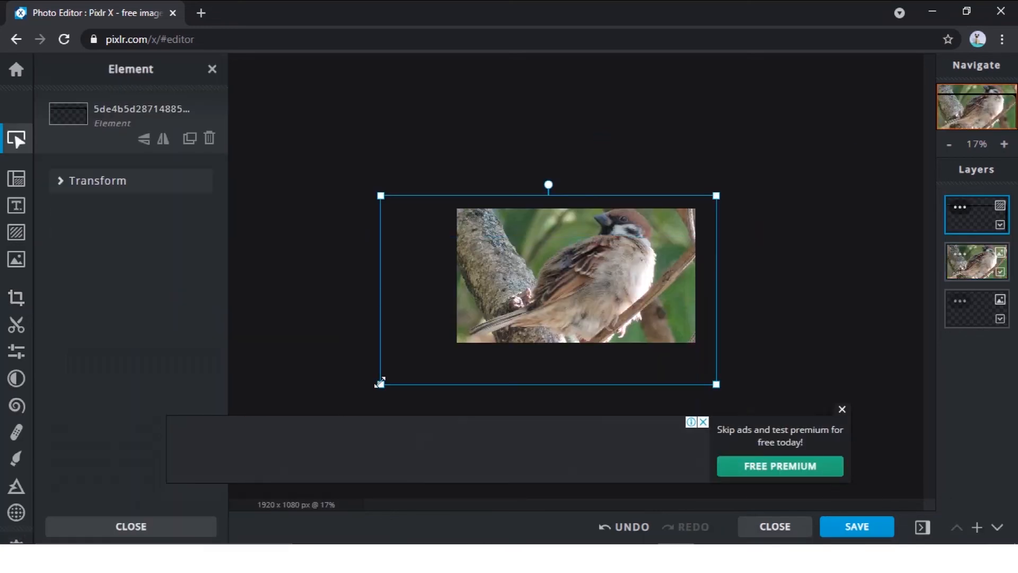
{"action": "left_click", "coordinate": [627, 532]}
Try removing the green foliage around the bird with the magic wand cutout at tolerance 32, and undo the removals
{"action": "left_click", "coordinate": [110, 175]}
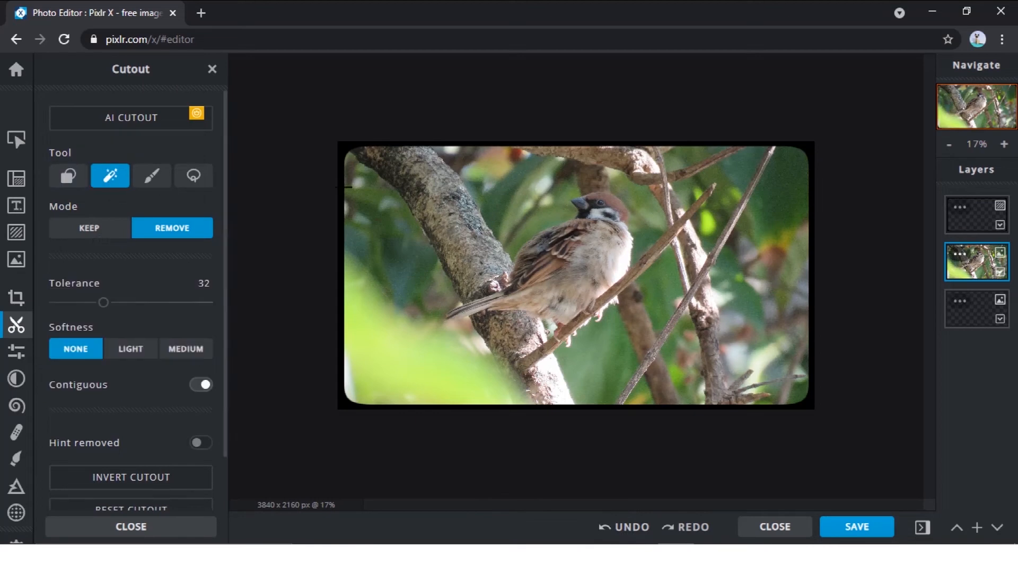
{"action": "left_click", "coordinate": [414, 360]}
{"action": "left_click", "coordinate": [417, 364]}
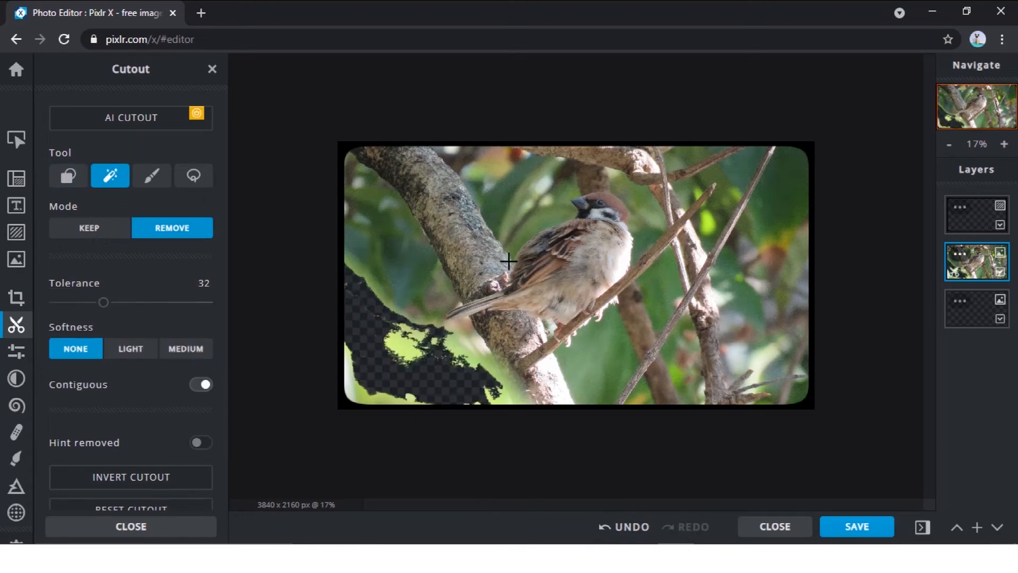
{"action": "left_click", "coordinate": [520, 237]}
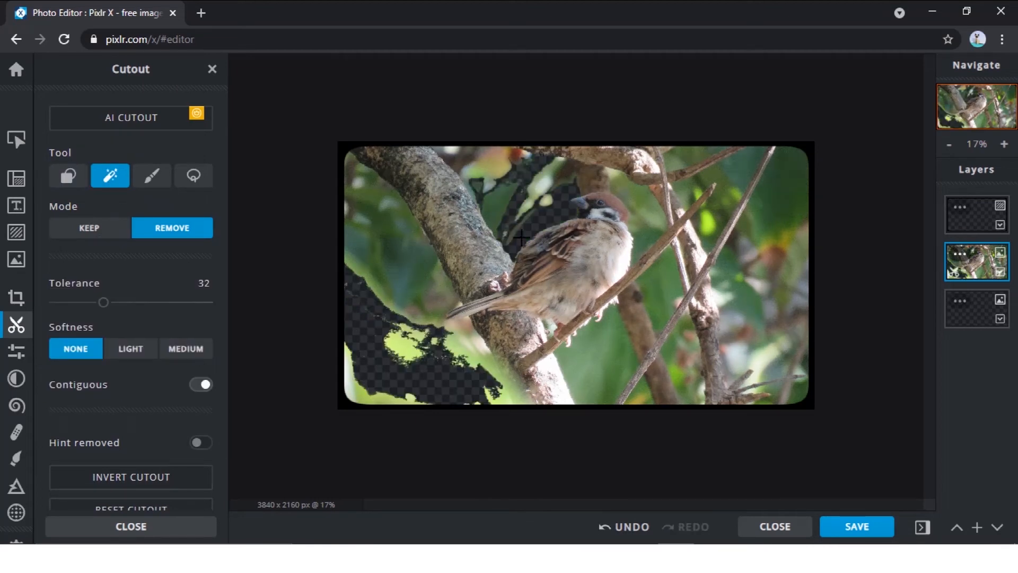
{"action": "left_click", "coordinate": [657, 264]}
{"action": "left_click", "coordinate": [103, 229]}
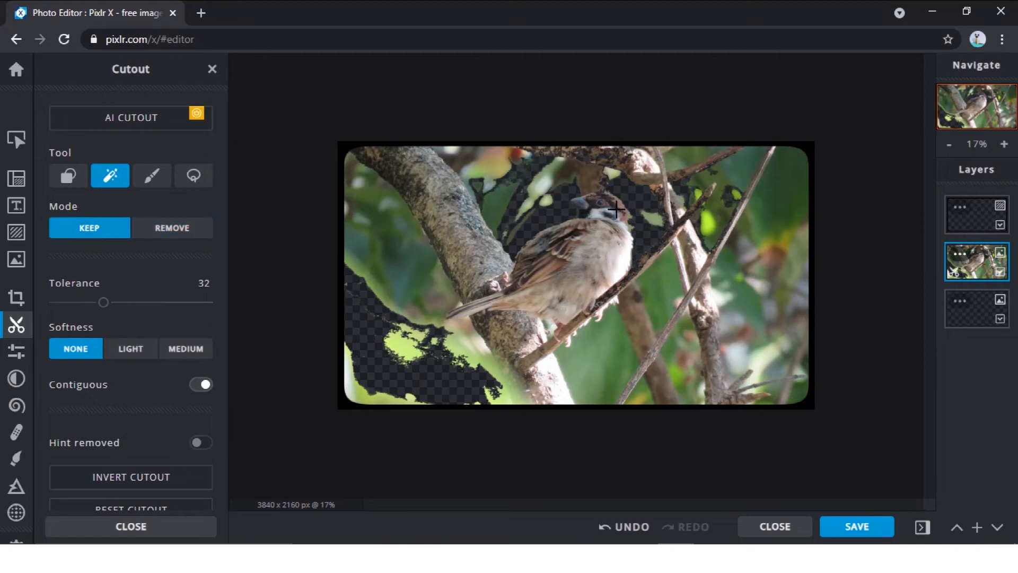
{"action": "left_click", "coordinate": [632, 527]}
{"action": "left_click", "coordinate": [632, 527]}
{"action": "left_click", "coordinate": [632, 527]}
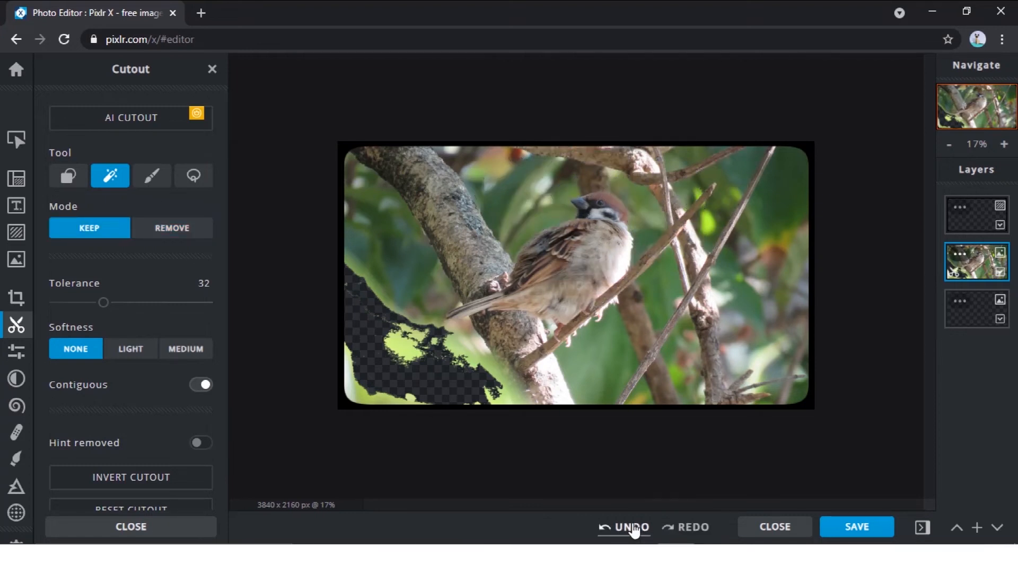
{"action": "left_click", "coordinate": [632, 527]}
Erase two background strips beside the thick branch with a 252 px cutout brush, using 93% softness for the second
{"action": "left_click", "coordinate": [151, 175]}
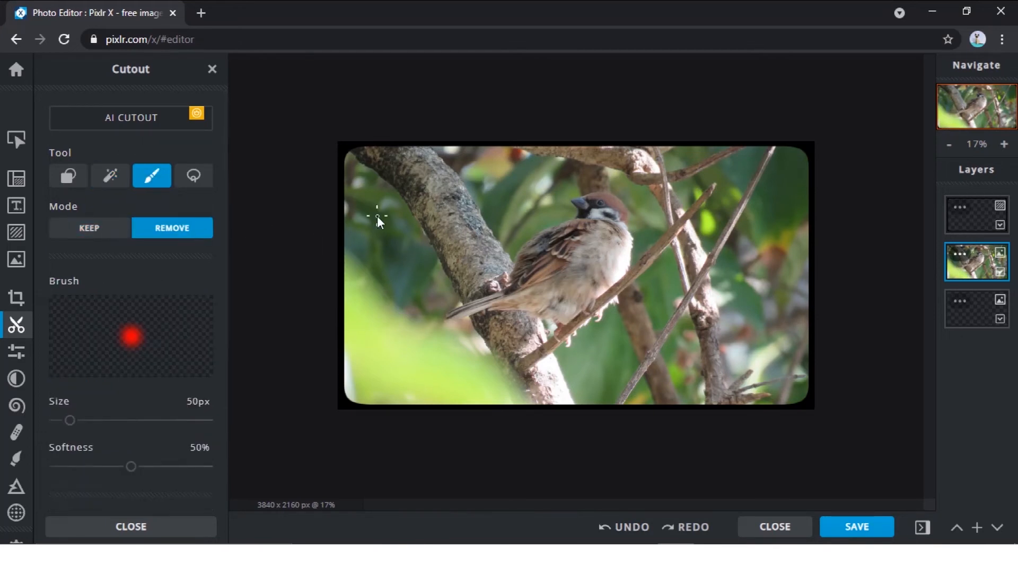
{"action": "left_click_drag", "start_coordinate": [69, 420], "coordinate": [131, 420]}
{"action": "left_click_drag", "start_coordinate": [395, 297], "coordinate": [390, 204]}
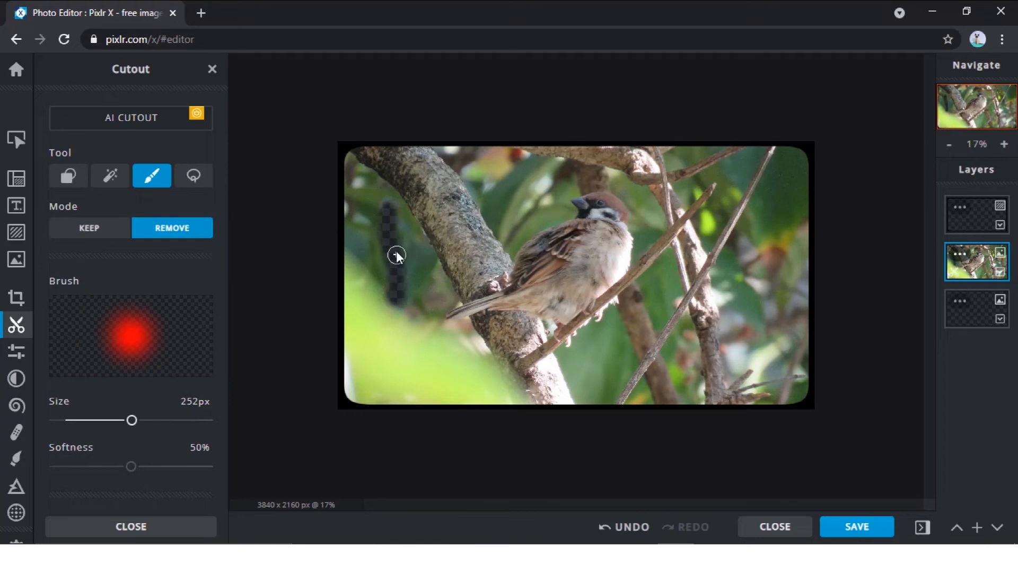
{"action": "left_click_drag", "start_coordinate": [131, 466], "coordinate": [197, 466]}
{"action": "left_click_drag", "start_coordinate": [418, 238], "coordinate": [432, 332]}
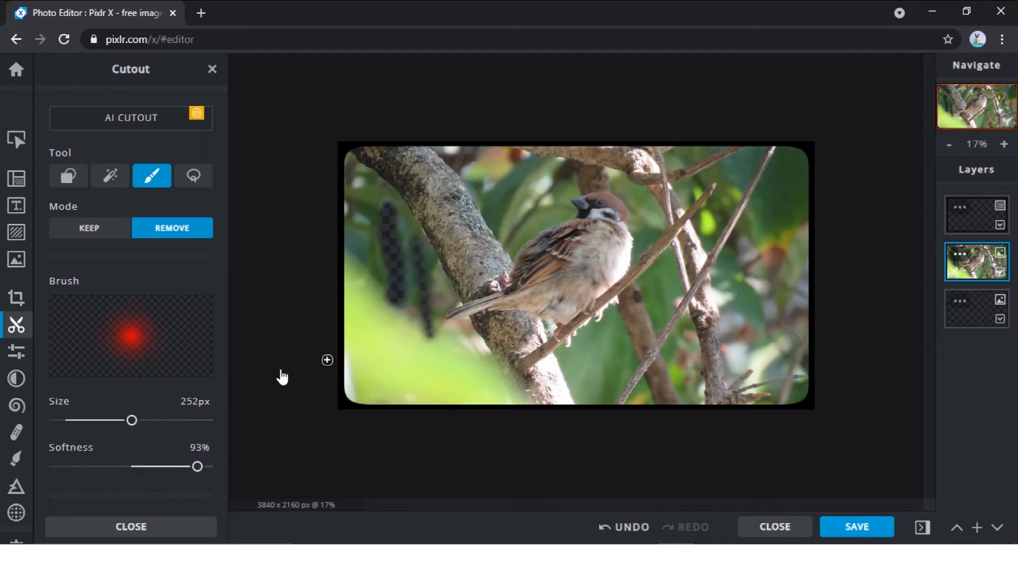
Restore the first erased strip with the cutout brush in Keep mode, and undo the brush edits
{"action": "left_click", "coordinate": [89, 233]}
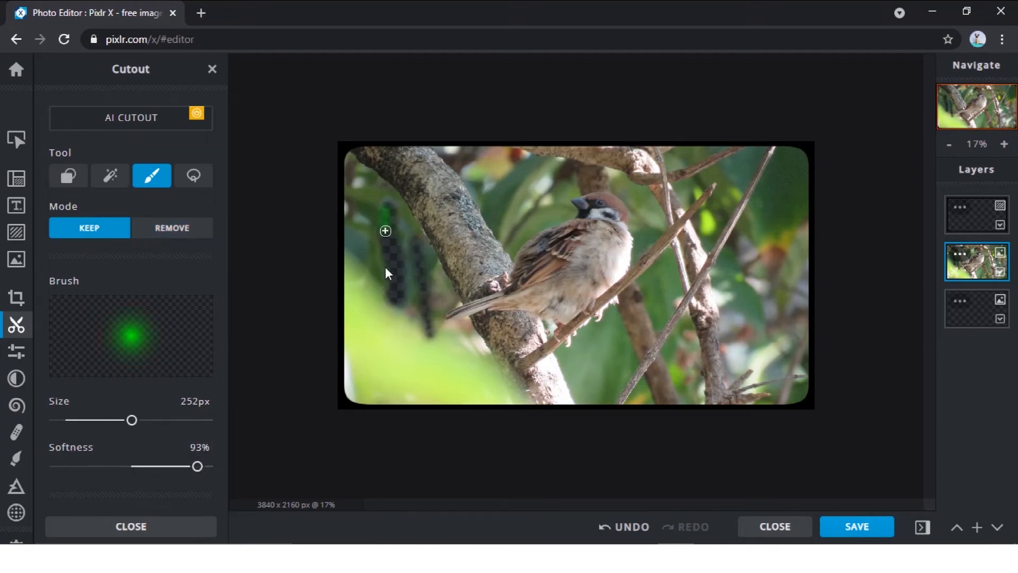
{"action": "left_click_drag", "start_coordinate": [406, 306], "coordinate": [407, 307]}
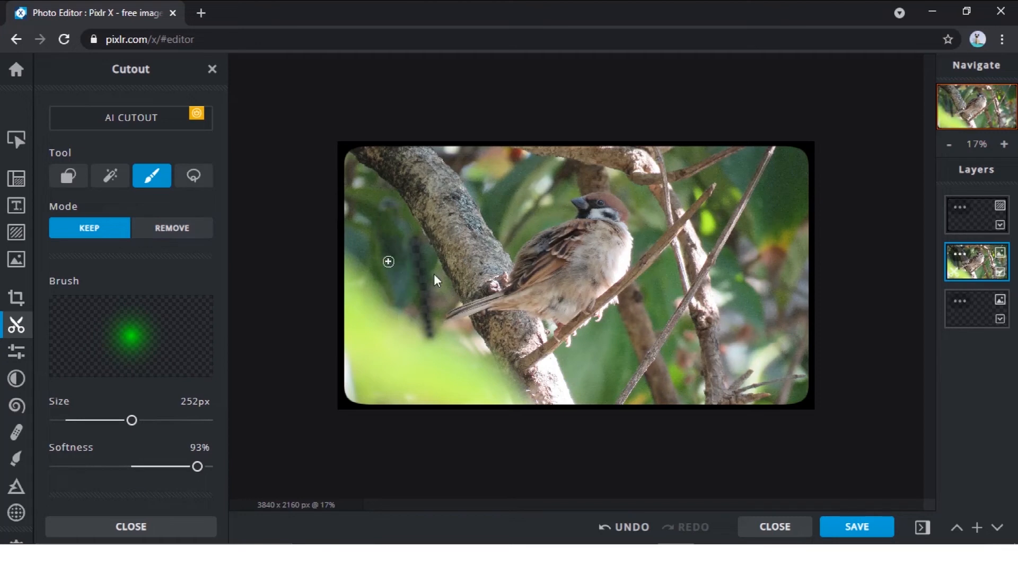
{"action": "left_click", "coordinate": [631, 527]}
{"action": "left_click", "coordinate": [631, 527]}
{"action": "left_click", "coordinate": [631, 527]}
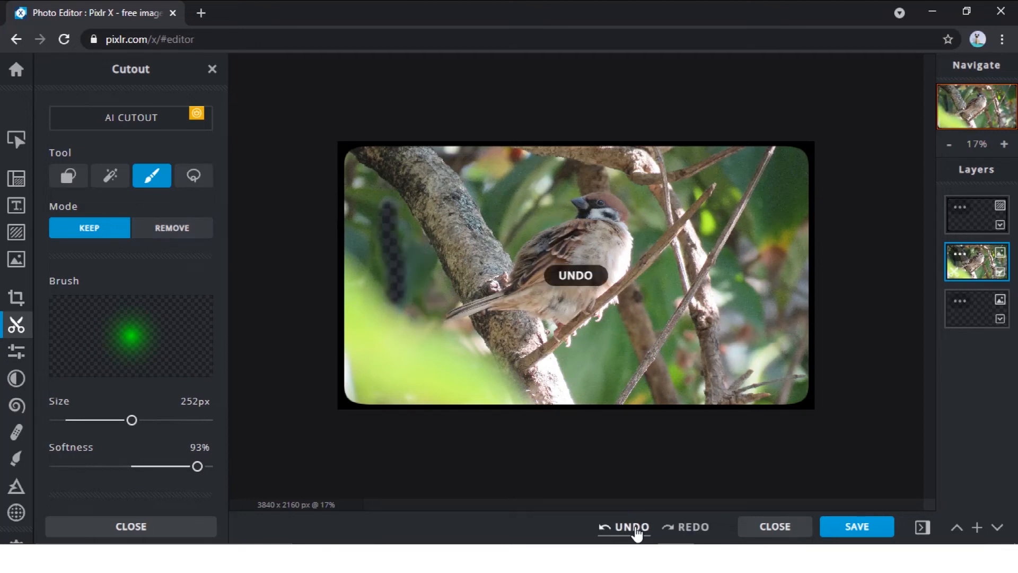
Try removing the dark foliage beside the thick branch with the lasso cutout without softness, and undo it
{"action": "left_click", "coordinate": [179, 234]}
{"action": "left_click", "coordinate": [195, 182]}
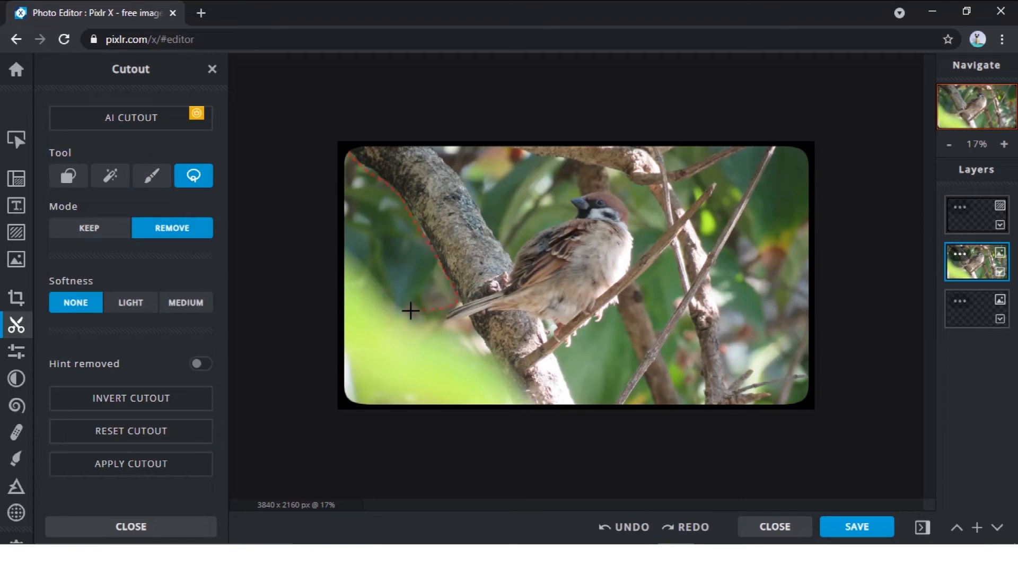
{"action": "left_click_drag", "start_coordinate": [355, 268], "coordinate": [355, 273]}
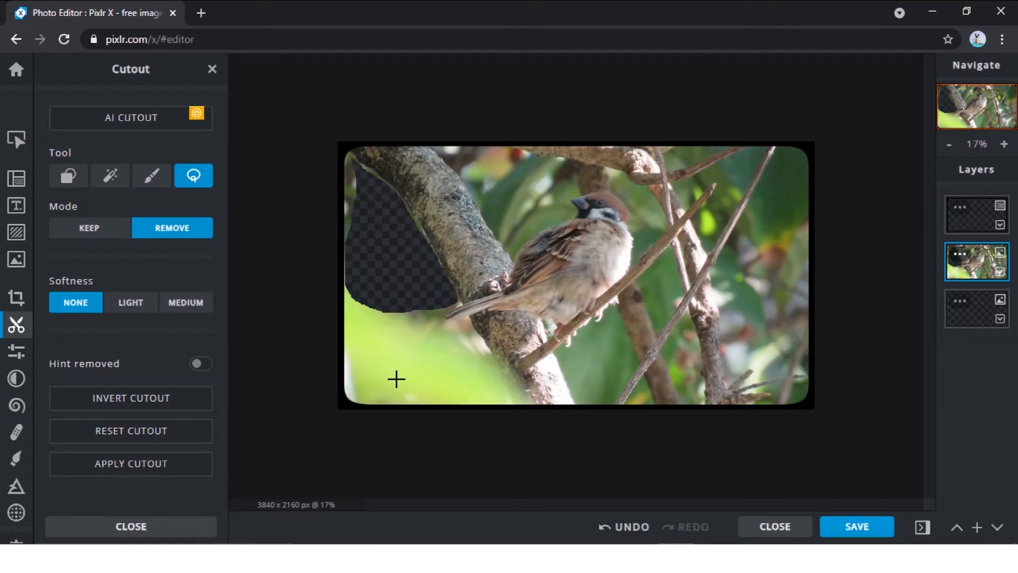
{"action": "left_click", "coordinate": [89, 227]}
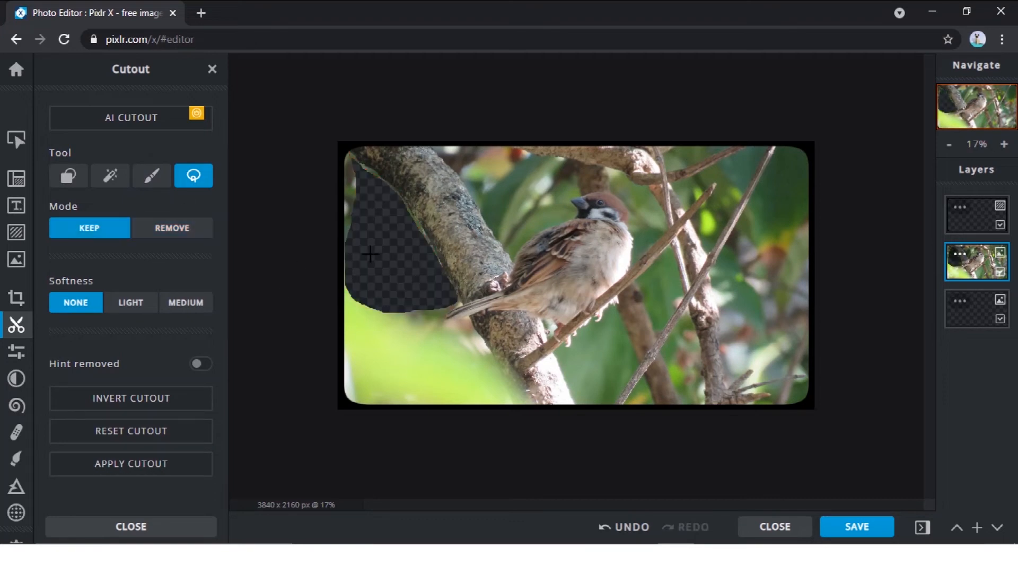
{"action": "left_click", "coordinate": [179, 233]}
{"action": "left_click", "coordinate": [615, 526]}
Try small lasso cutouts in the foliage with Light and Medium softness, and undo them
{"action": "scroll", "coordinate": [527, 374], "scroll_direction": "up", "scroll_amount": 1}
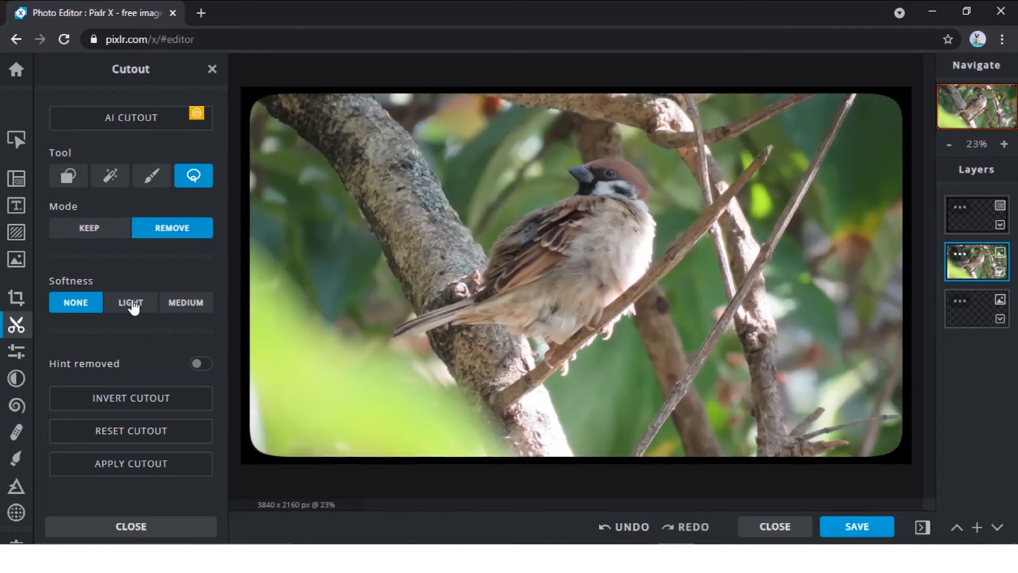
{"action": "left_click", "coordinate": [131, 303]}
{"action": "left_click_drag", "start_coordinate": [284, 239], "coordinate": [277, 229]}
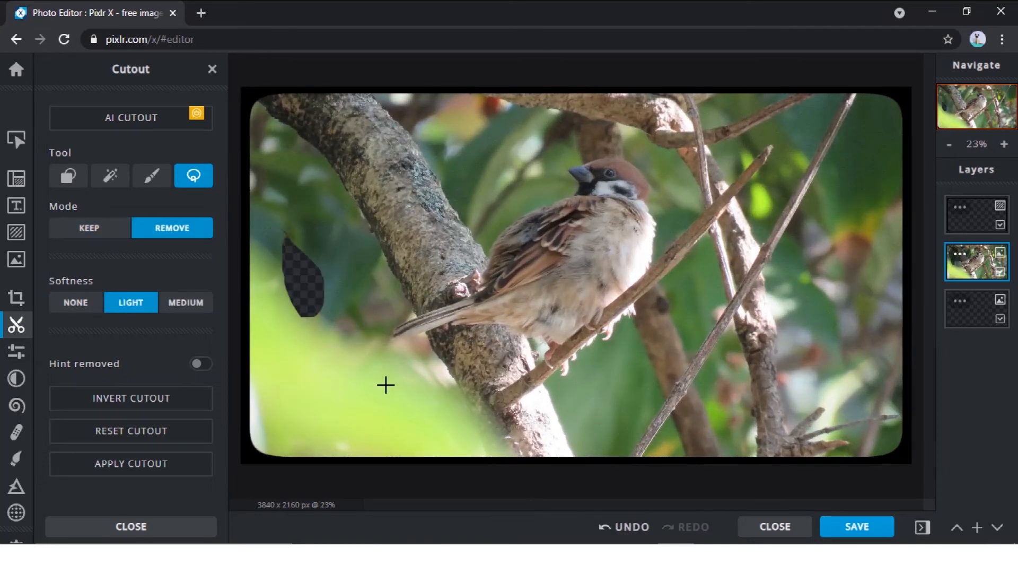
{"action": "left_click", "coordinate": [185, 302]}
{"action": "left_click_drag", "start_coordinate": [344, 290], "coordinate": [340, 290]}
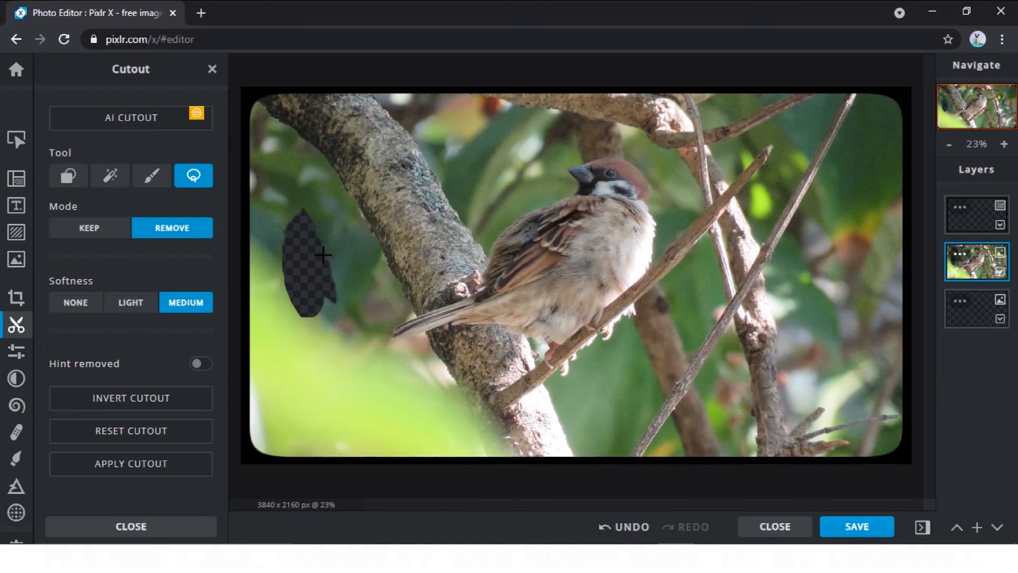
{"action": "left_click", "coordinate": [624, 528]}
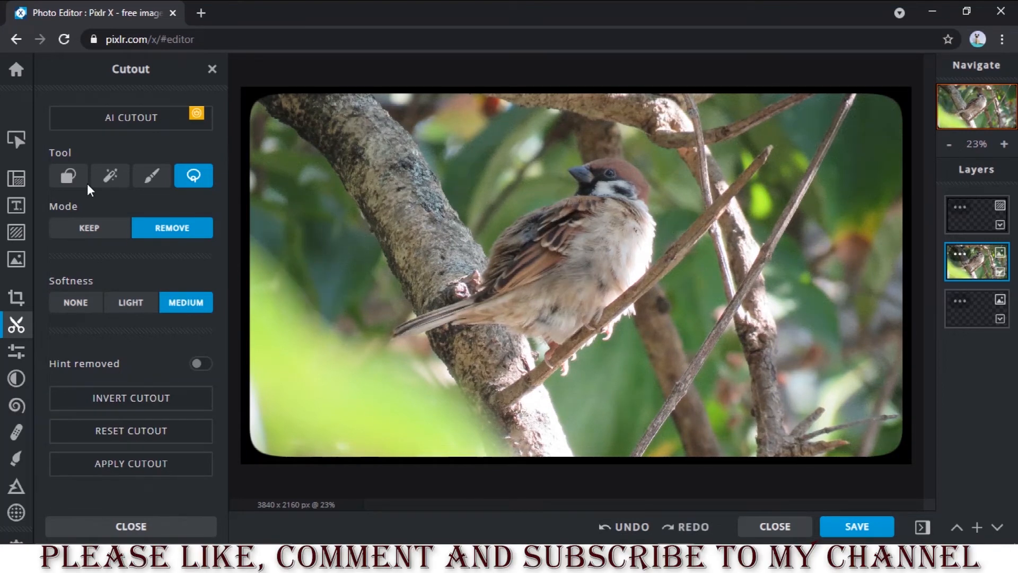
Adjust the bird photo's color with Vibrance 89, Saturation 27, Temperature -11 and Tint -31
{"action": "left_click", "coordinate": [17, 351]}
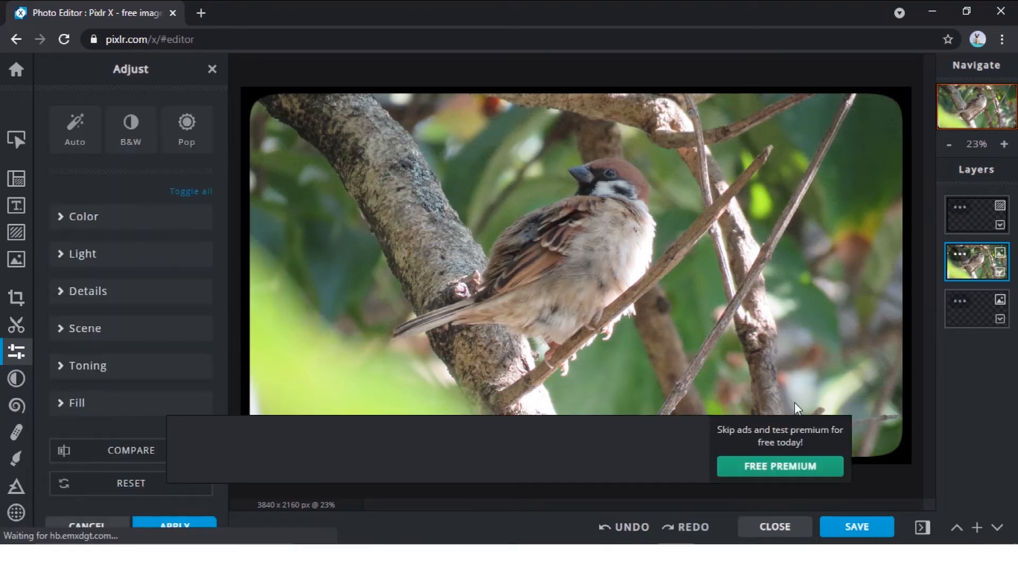
{"action": "left_click", "coordinate": [71, 218]}
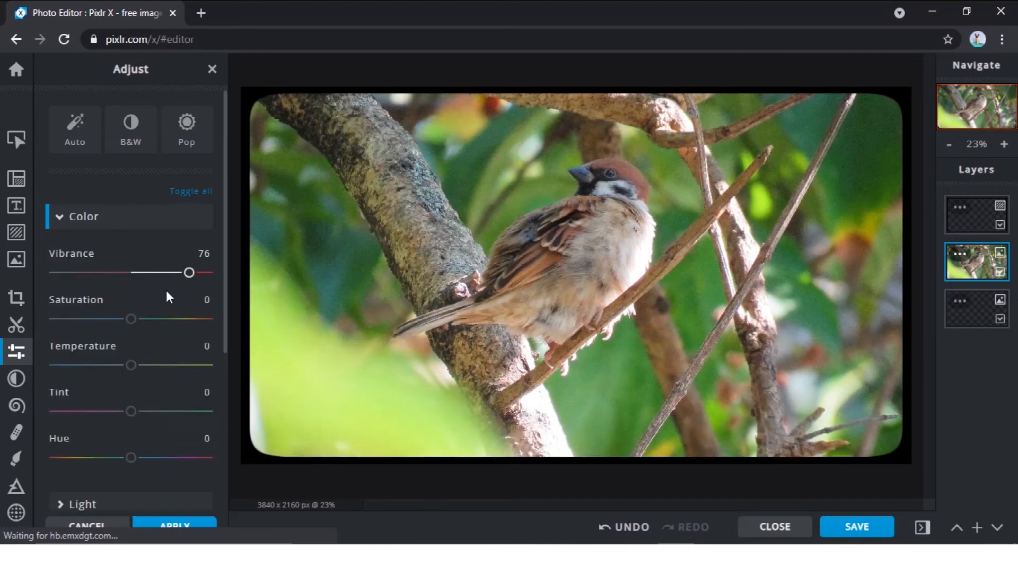
{"action": "left_click_drag", "start_coordinate": [192, 272], "coordinate": [199, 272]}
{"action": "mouse_move", "coordinate": [135, 318]}
{"action": "left_mouse_down"}
{"action": "mouse_move", "coordinate": [150, 318]}
{"action": "mouse_move", "coordinate": [89, 313]}
{"action": "mouse_move", "coordinate": [152, 319]}
{"action": "left_mouse_up"}
{"action": "mouse_move", "coordinate": [131, 366]}
{"action": "left_mouse_down"}
{"action": "mouse_move", "coordinate": [190, 366]}
{"action": "mouse_move", "coordinate": [91, 366]}
{"action": "mouse_move", "coordinate": [127, 377]}
{"action": "left_mouse_up"}
{"action": "left_click_drag", "start_coordinate": [162, 417], "coordinate": [107, 407]}
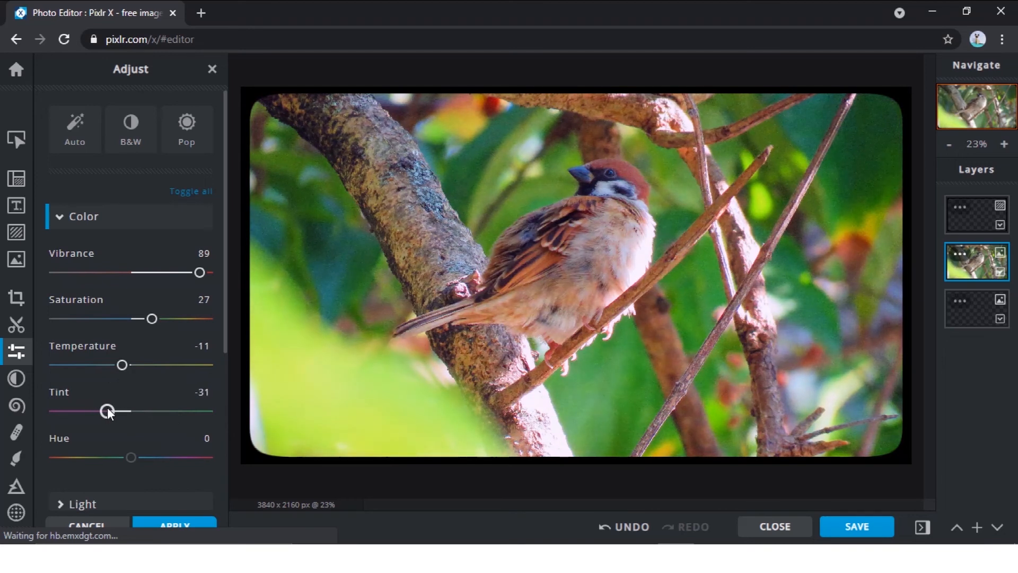
Set the photo's hue to -3 and temperature to 13, and open the light adjustments
{"action": "mouse_move", "coordinate": [131, 457]}
{"action": "left_mouse_down"}
{"action": "mouse_move", "coordinate": [168, 459]}
{"action": "mouse_move", "coordinate": [66, 460]}
{"action": "mouse_move", "coordinate": [130, 459]}
{"action": "left_mouse_up"}
{"action": "scroll", "coordinate": [149, 458], "scroll_direction": "down", "scroll_amount": 4}
{"action": "left_click", "coordinate": [134, 303]}
{"action": "left_click_drag", "start_coordinate": [133, 316], "coordinate": [169, 311]}
{"action": "mouse_move", "coordinate": [131, 355]}
{"action": "left_mouse_down"}
{"action": "mouse_move", "coordinate": [180, 354]}
{"action": "mouse_move", "coordinate": [99, 352]}
{"action": "mouse_move", "coordinate": [107, 334]}
{"action": "mouse_move", "coordinate": [150, 371]}
{"action": "mouse_move", "coordinate": [142, 365]}
{"action": "left_mouse_up"}
{"action": "scroll", "coordinate": [159, 284], "scroll_direction": "up", "scroll_amount": 5}
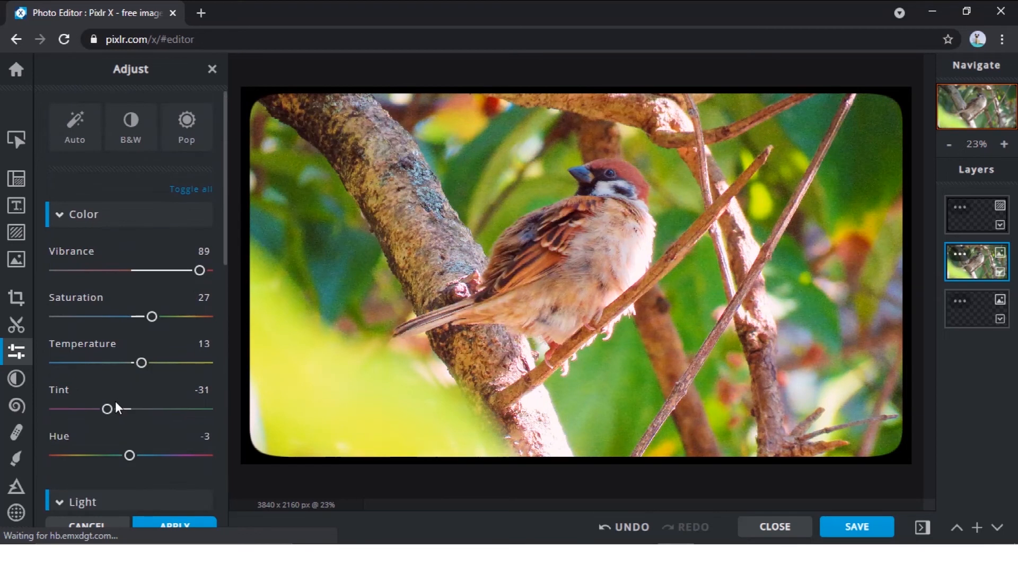
Raise the photo's upper light adjustments, and set Highlight to 24 and Shadows to -29
{"action": "scroll", "coordinate": [115, 402], "scroll_direction": "down", "scroll_amount": 6}
{"action": "mouse_move", "coordinate": [131, 302]}
{"action": "left_mouse_down"}
{"action": "mouse_move", "coordinate": [154, 315]}
{"action": "mouse_move", "coordinate": [109, 317]}
{"action": "mouse_move", "coordinate": [148, 313]}
{"action": "mouse_move", "coordinate": [143, 305]}
{"action": "left_mouse_up"}
{"action": "mouse_move", "coordinate": [131, 349]}
{"action": "left_mouse_down"}
{"action": "mouse_move", "coordinate": [171, 347]}
{"action": "mouse_move", "coordinate": [71, 349]}
{"action": "mouse_move", "coordinate": [141, 349]}
{"action": "left_mouse_up"}
{"action": "left_click_drag", "start_coordinate": [132, 395], "coordinate": [148, 395]}
{"action": "scroll", "coordinate": [156, 428], "scroll_direction": "down", "scroll_amount": 2}
{"action": "left_click_drag", "start_coordinate": [131, 342], "coordinate": [149, 351]}
{"action": "left_click_drag", "start_coordinate": [131, 388], "coordinate": [108, 394]}
Set the photo's detail adjustments to Sharpen 0, Clarity 1, Smooth 93, Blur 0 and Grain 0
{"action": "scroll", "coordinate": [141, 387], "scroll_direction": "down", "scroll_amount": 2}
{"action": "left_click", "coordinate": [122, 343]}
{"action": "scroll", "coordinate": [125, 350], "scroll_direction": "down", "scroll_amount": 2}
{"action": "left_click", "coordinate": [58, 292]}
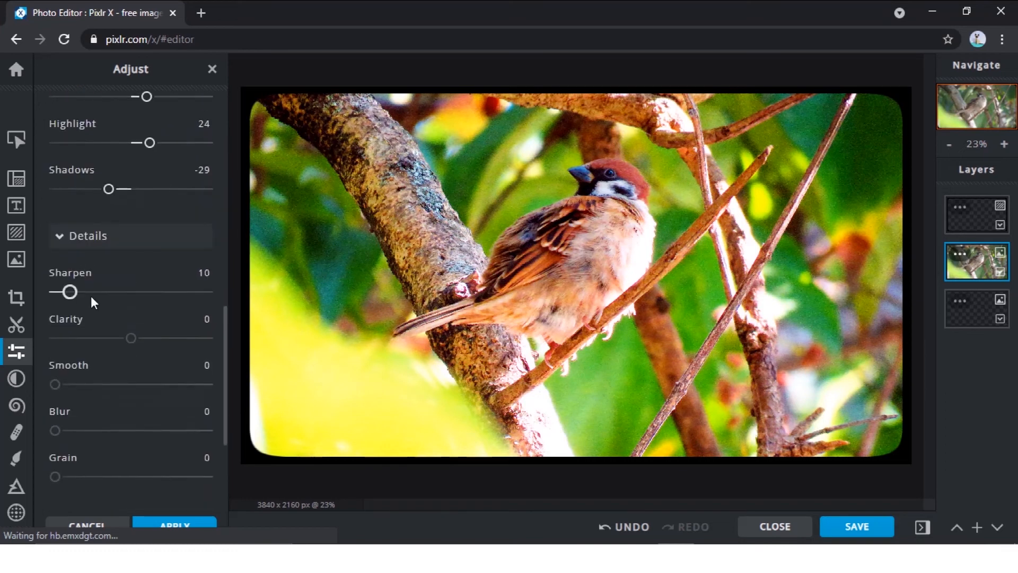
{"action": "left_click_drag", "start_coordinate": [50, 295], "coordinate": [46, 294]}
{"action": "mouse_move", "coordinate": [131, 338]}
{"action": "left_mouse_down"}
{"action": "mouse_move", "coordinate": [181, 337]}
{"action": "mouse_move", "coordinate": [133, 343]}
{"action": "left_mouse_up"}
{"action": "left_click", "coordinate": [58, 384]}
{"action": "left_click", "coordinate": [145, 384]}
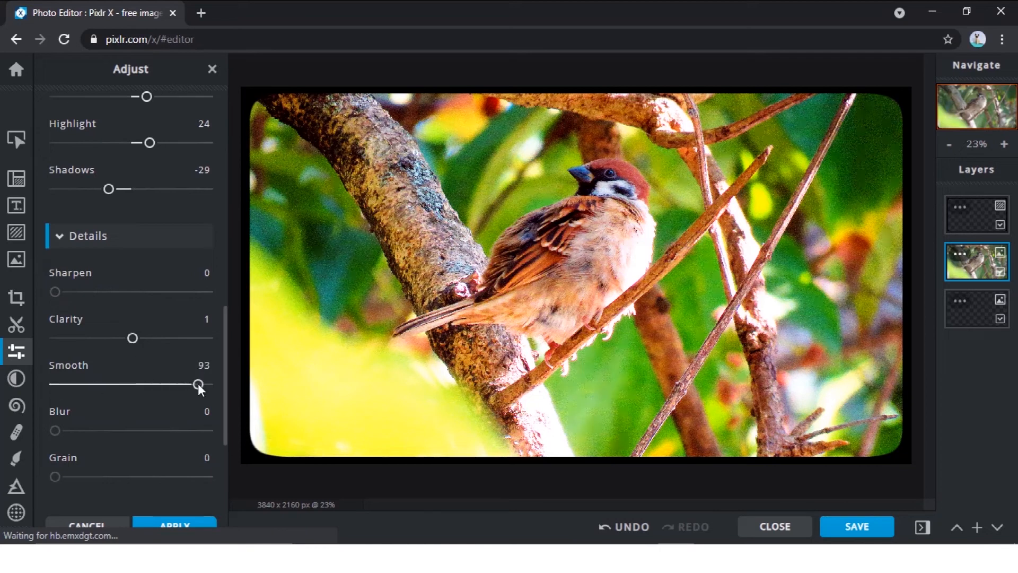
{"action": "scroll", "coordinate": [122, 390], "scroll_direction": "down", "scroll_amount": 2}
{"action": "mouse_move", "coordinate": [57, 331]}
{"action": "left_mouse_down"}
{"action": "mouse_move", "coordinate": [102, 330]}
{"action": "mouse_move", "coordinate": [53, 333]}
{"action": "left_mouse_up"}
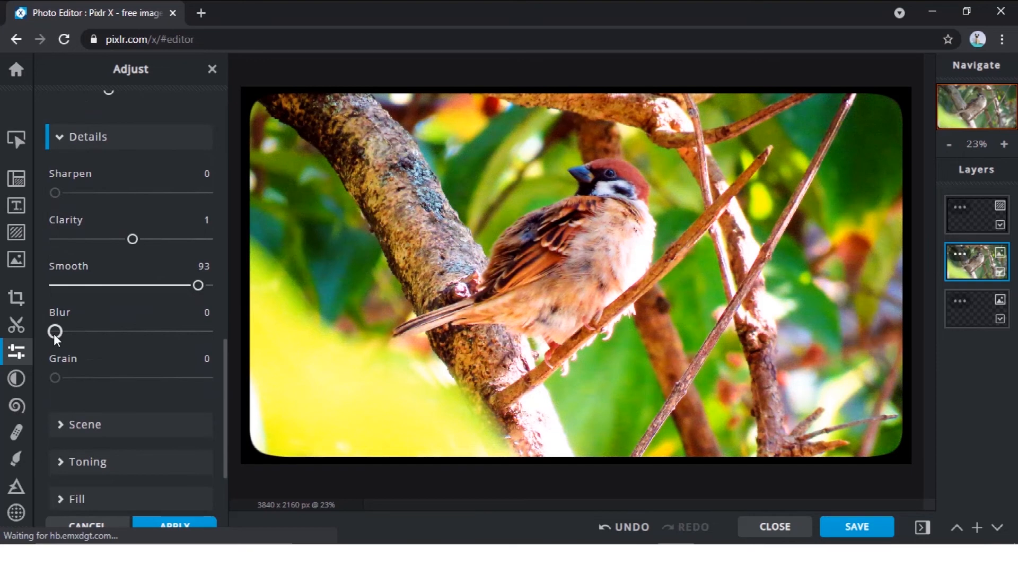
{"action": "mouse_move", "coordinate": [53, 379]}
{"action": "left_mouse_down"}
{"action": "mouse_move", "coordinate": [100, 373]}
{"action": "mouse_move", "coordinate": [45, 379]}
{"action": "left_mouse_up"}
Set the photo's scene adjustments to Vignette 11, Glamour 1, Bloom 9 and Dehaze 24
{"action": "left_click", "coordinate": [69, 432]}
{"action": "mouse_move", "coordinate": [126, 282]}
{"action": "left_mouse_down"}
{"action": "mouse_move", "coordinate": [182, 284]}
{"action": "mouse_move", "coordinate": [140, 281]}
{"action": "left_mouse_up"}
{"action": "mouse_move", "coordinate": [55, 327]}
{"action": "left_mouse_down"}
{"action": "mouse_move", "coordinate": [113, 329]}
{"action": "mouse_move", "coordinate": [72, 326]}
{"action": "left_mouse_up"}
{"action": "mouse_move", "coordinate": [53, 376]}
{"action": "left_mouse_down"}
{"action": "mouse_move", "coordinate": [105, 374]}
{"action": "mouse_move", "coordinate": [68, 373]}
{"action": "left_mouse_up"}
{"action": "left_click_drag", "start_coordinate": [55, 420], "coordinate": [93, 427]}
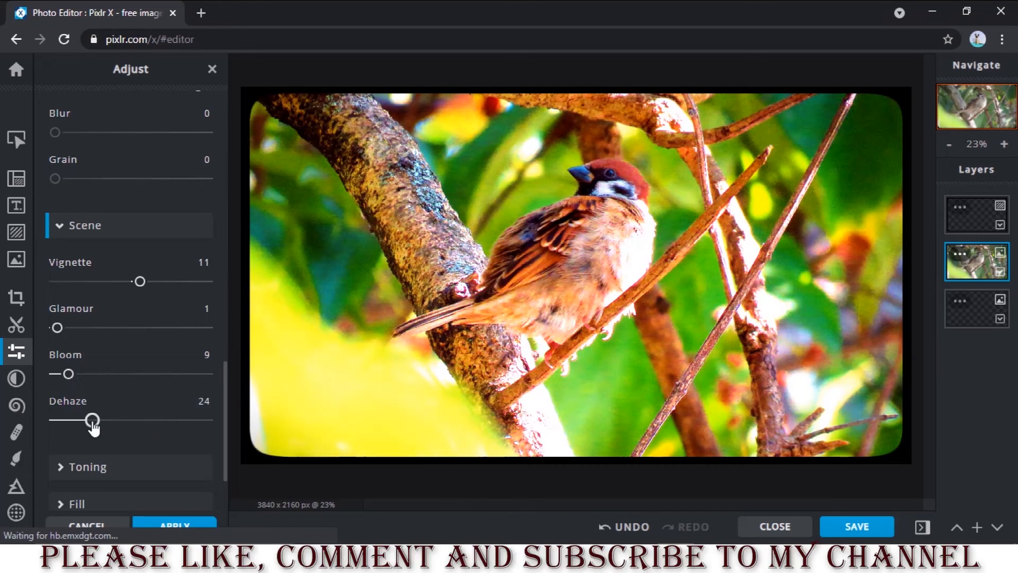
Try toning the photo with the dark violet highlight color #2A0A6B at amount 93, and undo it
{"action": "scroll", "coordinate": [132, 428], "scroll_direction": "down", "scroll_amount": 2}
{"action": "left_click", "coordinate": [100, 370]}
{"action": "scroll", "coordinate": [99, 345], "scroll_direction": "down", "scroll_amount": 2}
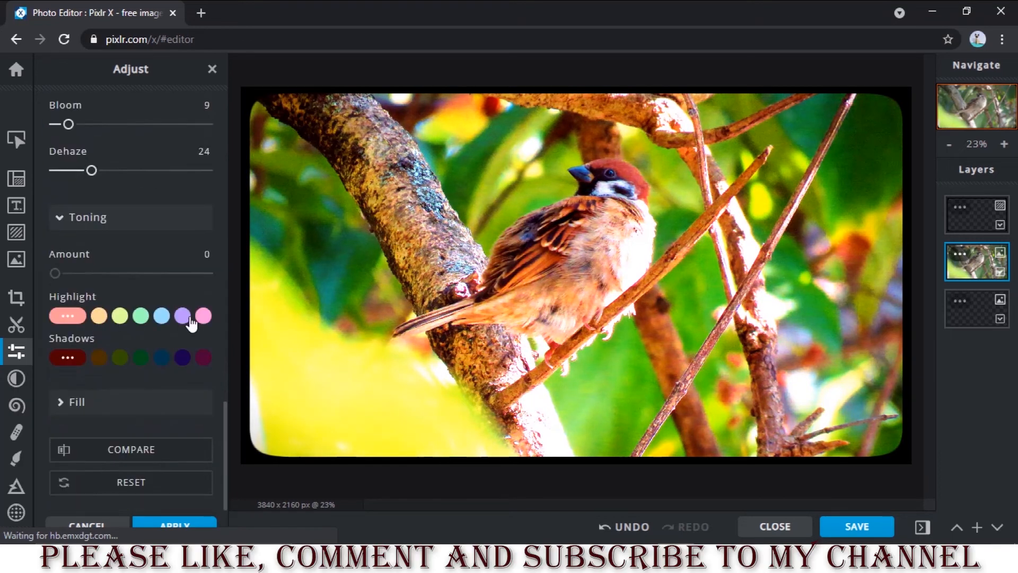
{"action": "left_click", "coordinate": [183, 316]}
{"action": "left_click", "coordinate": [197, 378]}
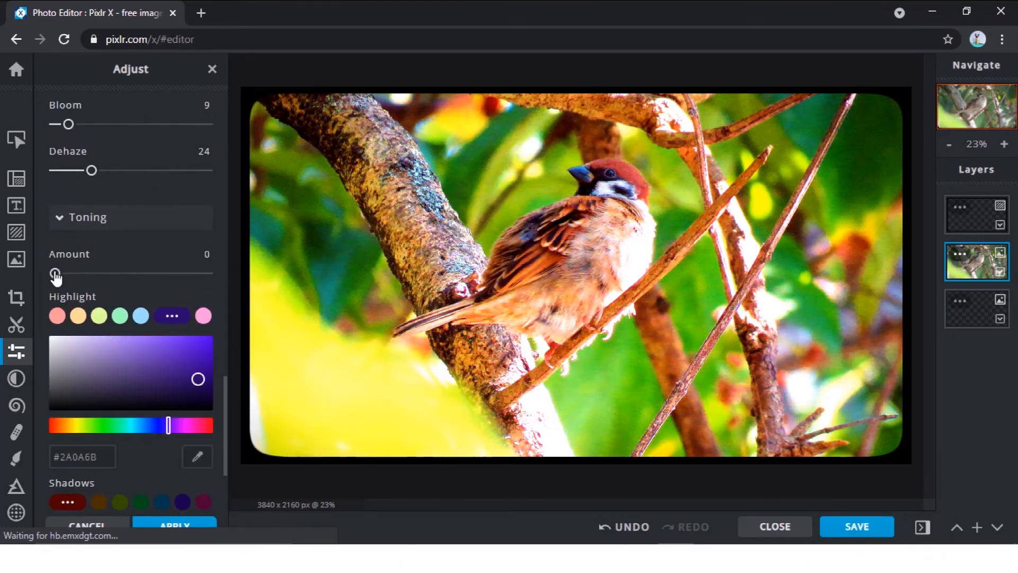
{"action": "left_click", "coordinate": [122, 273]}
{"action": "left_click_drag", "start_coordinate": [122, 273], "coordinate": [197, 273]}
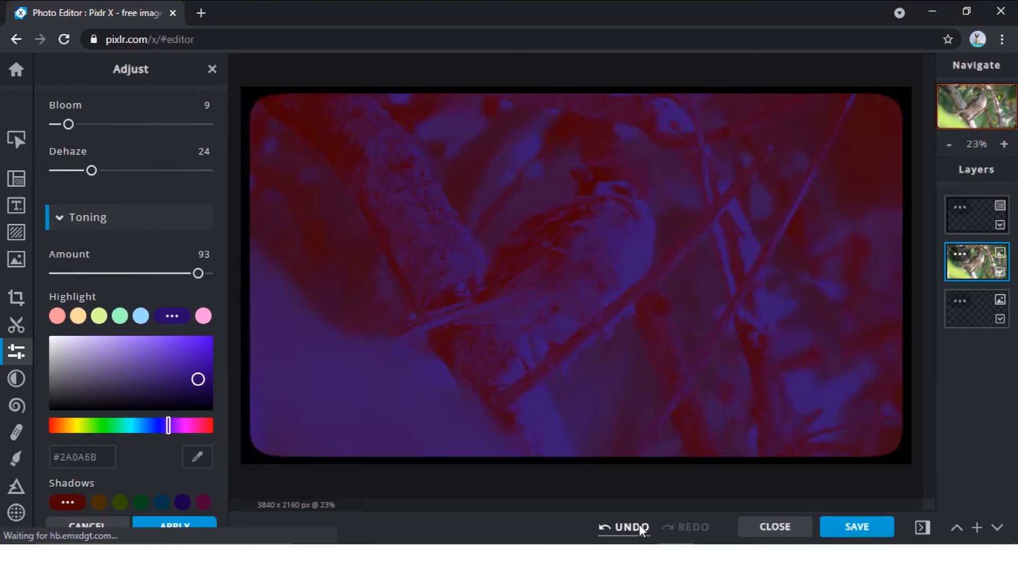
{"action": "left_click", "coordinate": [639, 523]}
Try toning the photo with the dark green highlight color #156306 at amount 100, and undo it
{"action": "scroll", "coordinate": [114, 362], "scroll_direction": "down", "scroll_amount": 3}
{"action": "left_click", "coordinate": [195, 314]}
{"action": "left_click", "coordinate": [366, 238]}
{"action": "left_click", "coordinate": [85, 128]}
{"action": "left_click_drag", "start_coordinate": [85, 128], "coordinate": [169, 129]}
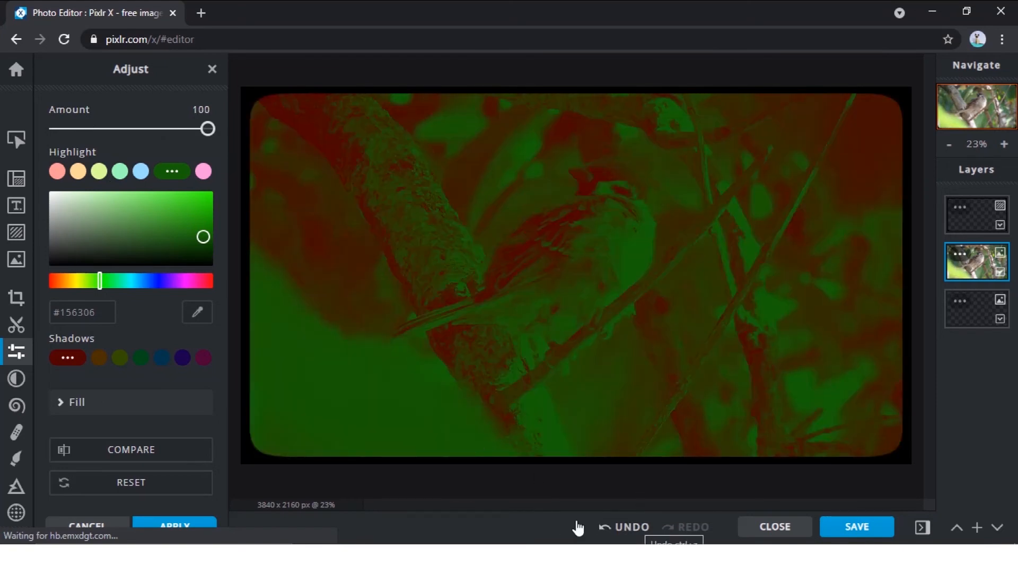
{"action": "left_click", "coordinate": [638, 527]}
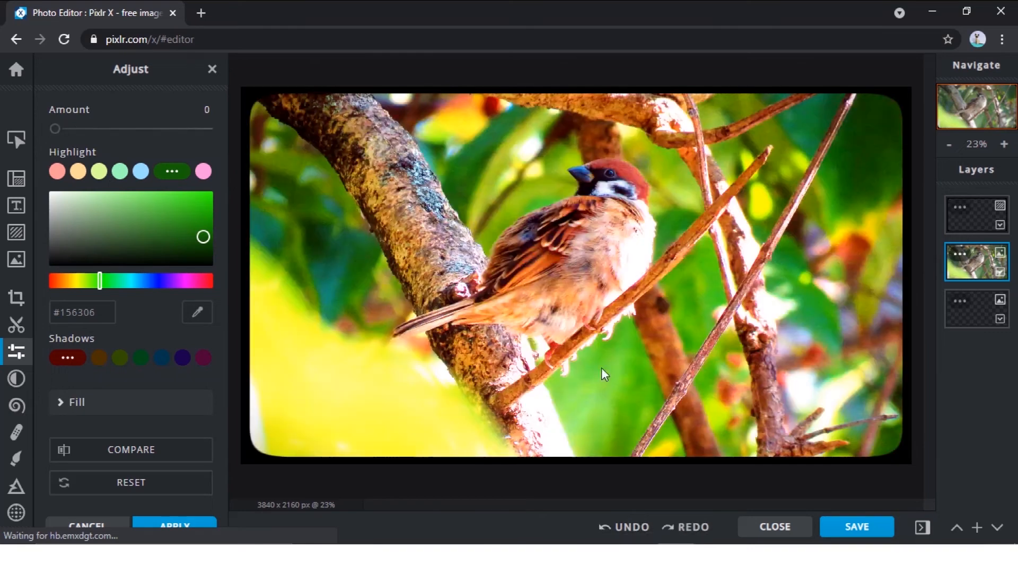
Pick the toning shadow color #1A004D, expand the fill adjustments and compare the photo with its original
{"action": "left_click", "coordinate": [180, 358]}
{"action": "scroll", "coordinate": [174, 381], "scroll_direction": "down", "scroll_amount": 3}
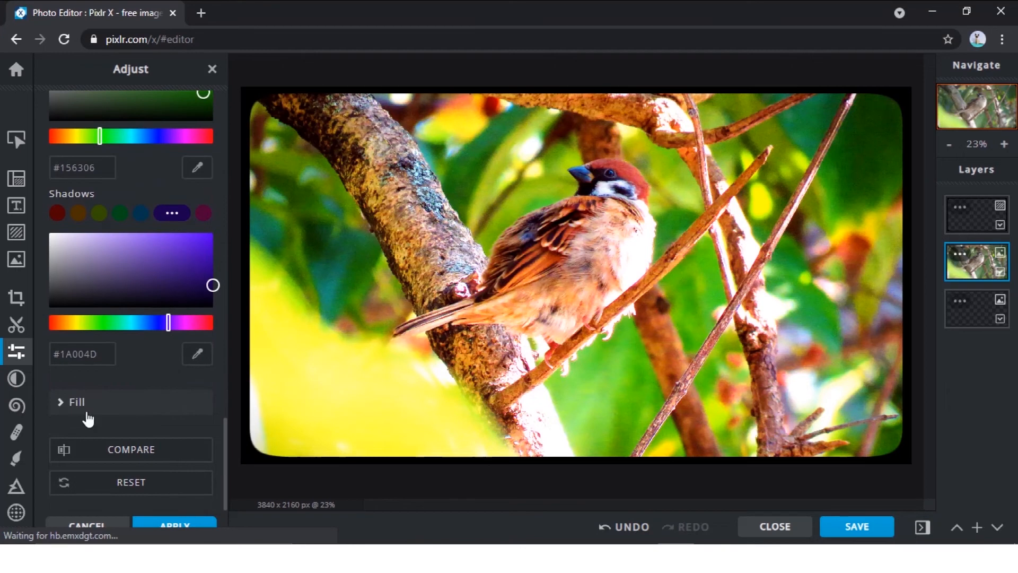
{"action": "left_click", "coordinate": [154, 408]}
{"action": "scroll", "coordinate": [105, 381], "scroll_direction": "down", "scroll_amount": 3}
{"action": "left_click", "coordinate": [133, 457]}
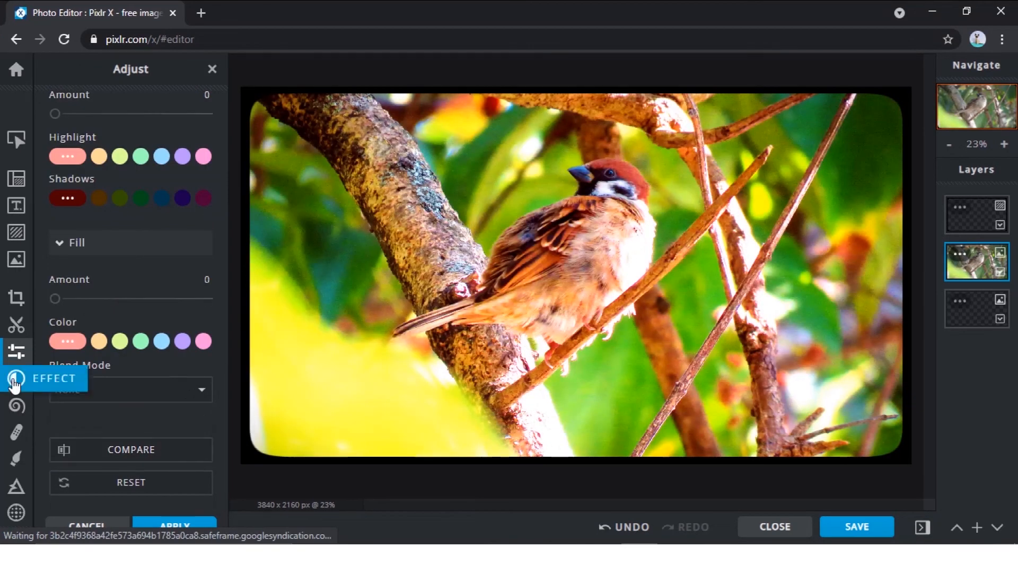
Try the Aladin, Alex and Amber effects from the Friends collection on the photo, and undo the last one
{"action": "left_click", "coordinate": [16, 378]}
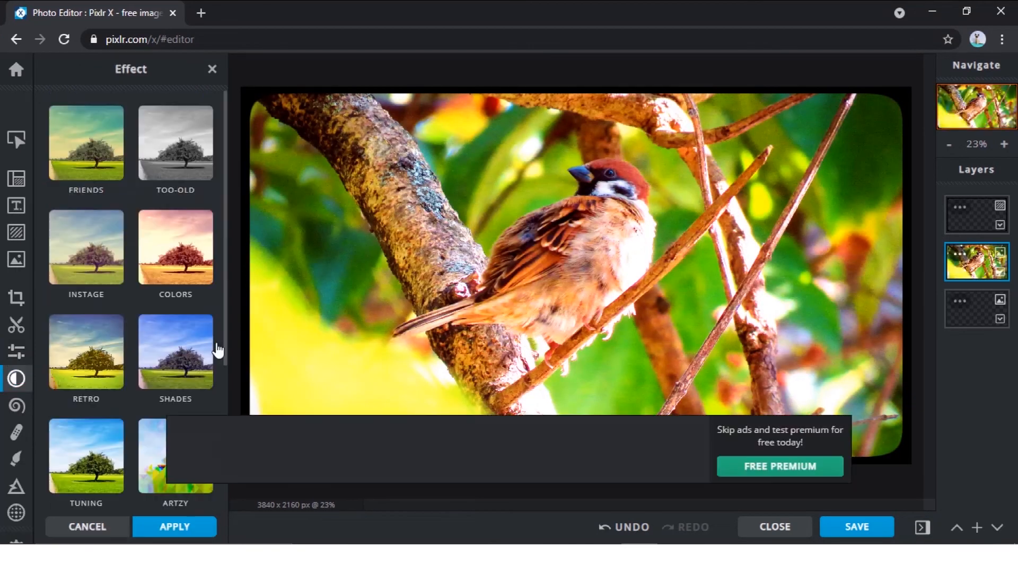
{"action": "left_click", "coordinate": [109, 162]}
{"action": "left_click", "coordinate": [131, 244]}
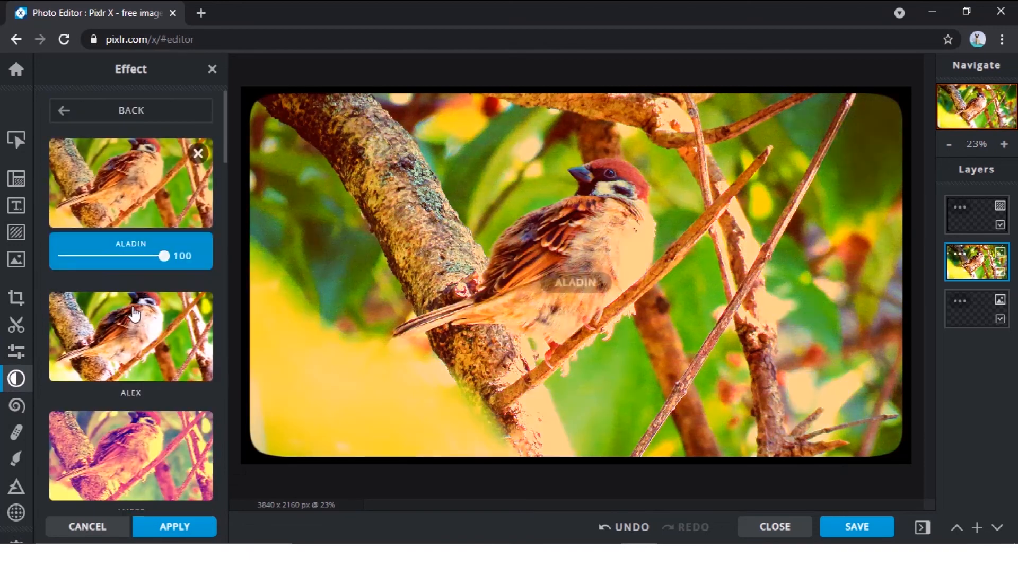
{"action": "left_click", "coordinate": [131, 329]}
{"action": "left_click", "coordinate": [132, 403]}
{"action": "left_click", "coordinate": [631, 527]}
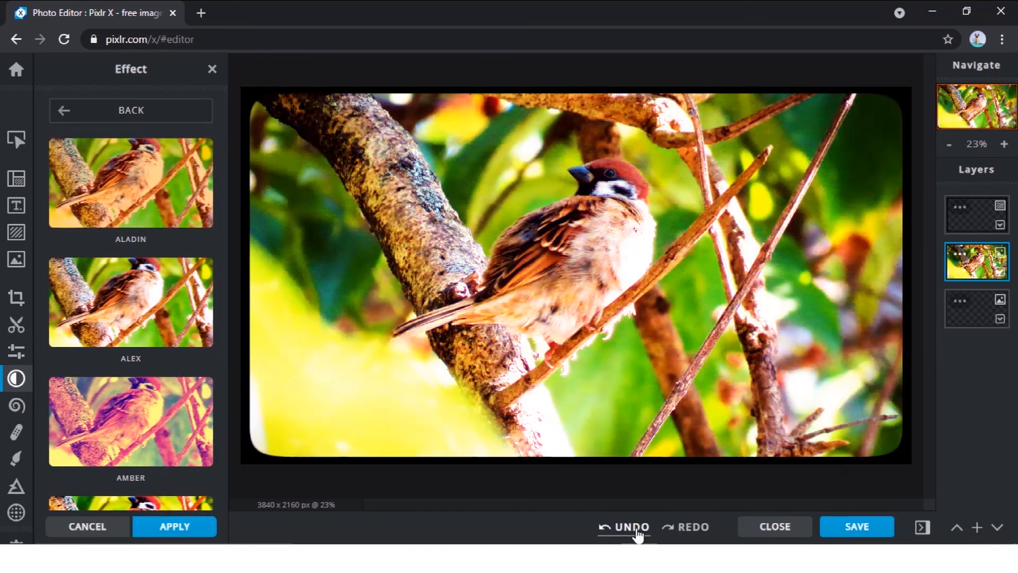
Try the Agnes and Conny effects from the Too-Old collection, undo both and return to the effect collections
{"action": "left_click", "coordinate": [62, 120]}
{"action": "left_click", "coordinate": [180, 156]}
{"action": "left_click", "coordinate": [159, 180]}
{"action": "left_click", "coordinate": [132, 299]}
{"action": "left_click", "coordinate": [631, 527]}
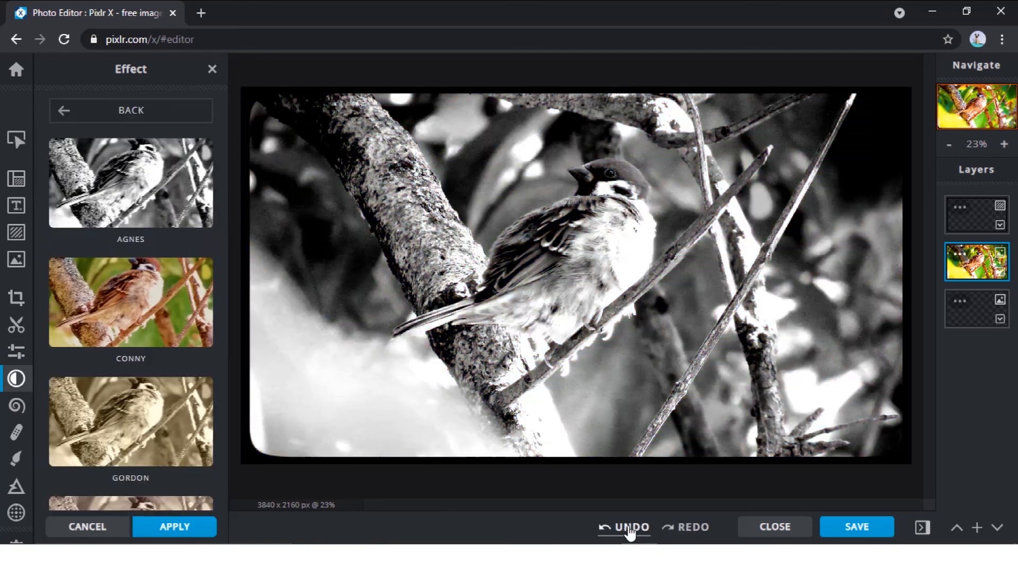
{"action": "left_click", "coordinate": [630, 527]}
{"action": "left_click", "coordinate": [131, 110]}
{"action": "scroll", "coordinate": [127, 238], "scroll_direction": "down", "scroll_amount": 4}
Try a Liquify push stroke through the foliage beside the trunk with a 396 px brush, and undo it
{"action": "left_click", "coordinate": [17, 405]}
{"action": "left_click", "coordinate": [74, 135]}
{"action": "left_click_drag", "start_coordinate": [155, 238], "coordinate": [176, 239]}
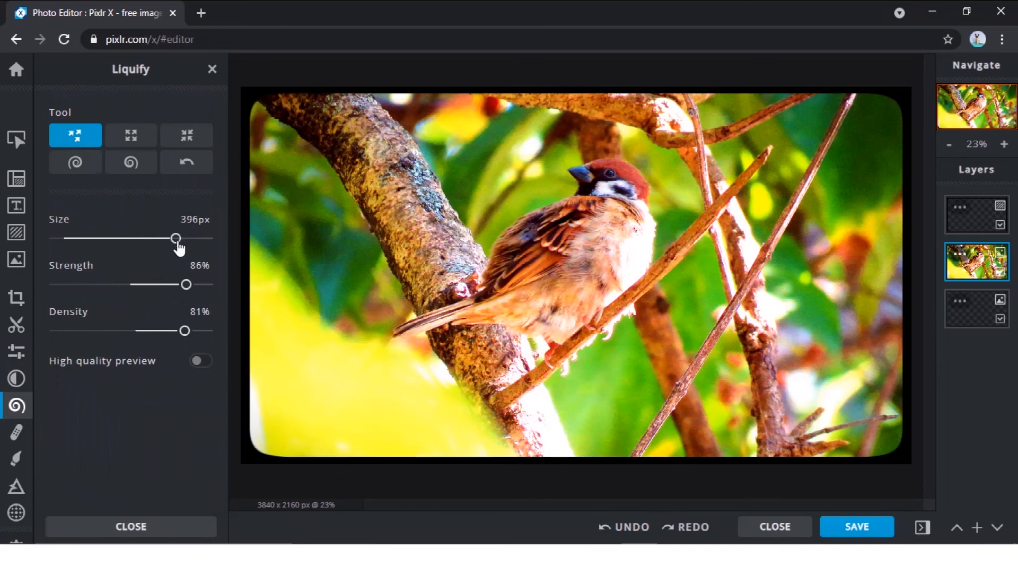
{"action": "left_click_drag", "start_coordinate": [308, 272], "coordinate": [344, 217]}
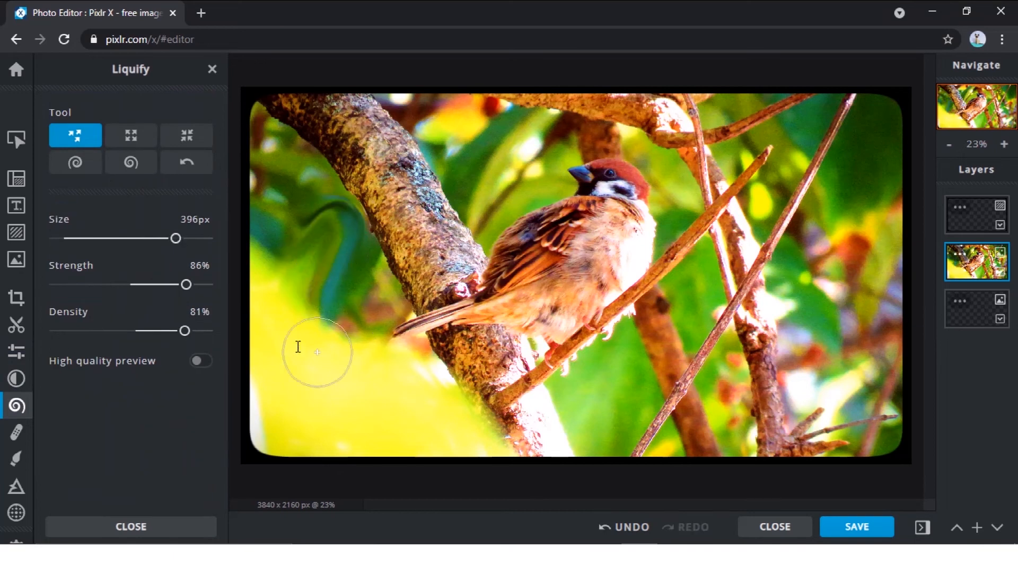
{"action": "left_click", "coordinate": [630, 527]}
Try the Liquify enlarge and shrink tools on the foliage beside the trunk, and undo the distortion
{"action": "left_click", "coordinate": [131, 135]}
{"action": "left_click", "coordinate": [309, 248]}
{"action": "left_click", "coordinate": [187, 135]}
{"action": "left_click", "coordinate": [303, 236]}
{"action": "left_click", "coordinate": [638, 530]}
Try both Liquify swirl directions on the foliage, undo the distortion and switch to the restore tool
{"action": "left_click", "coordinate": [80, 165]}
{"action": "left_click", "coordinate": [309, 260]}
{"action": "left_click", "coordinate": [631, 527]}
{"action": "left_click", "coordinate": [131, 162]}
{"action": "left_click", "coordinate": [296, 259]}
{"action": "left_click", "coordinate": [186, 163]}
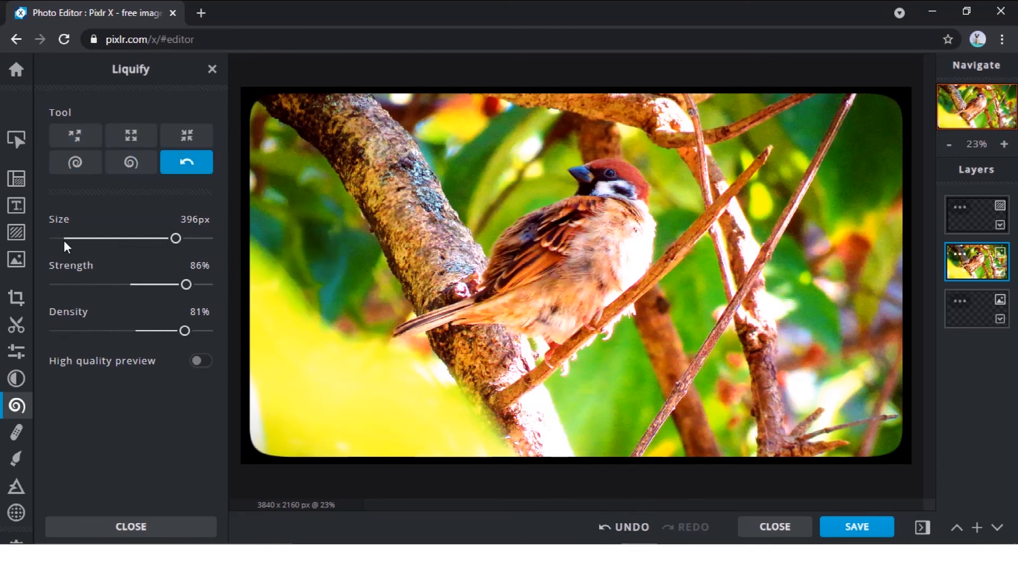
Try 148 px heal strokes, using Patch on the tree trunk and Infill on the foliage, and undo them
{"action": "left_click", "coordinate": [16, 432]}
{"action": "left_click_drag", "start_coordinate": [90, 264], "coordinate": [167, 265]}
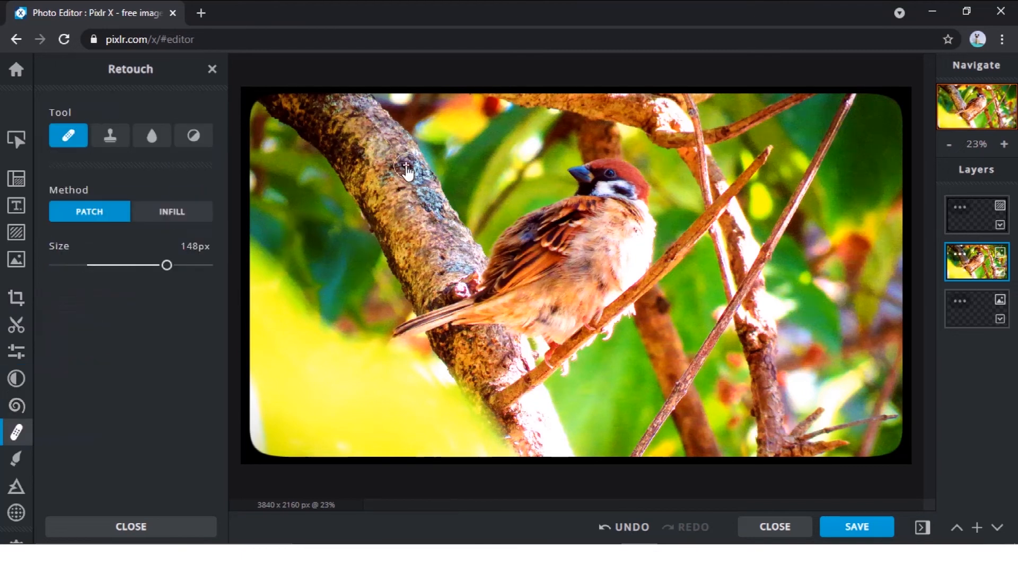
{"action": "left_click", "coordinate": [172, 211]}
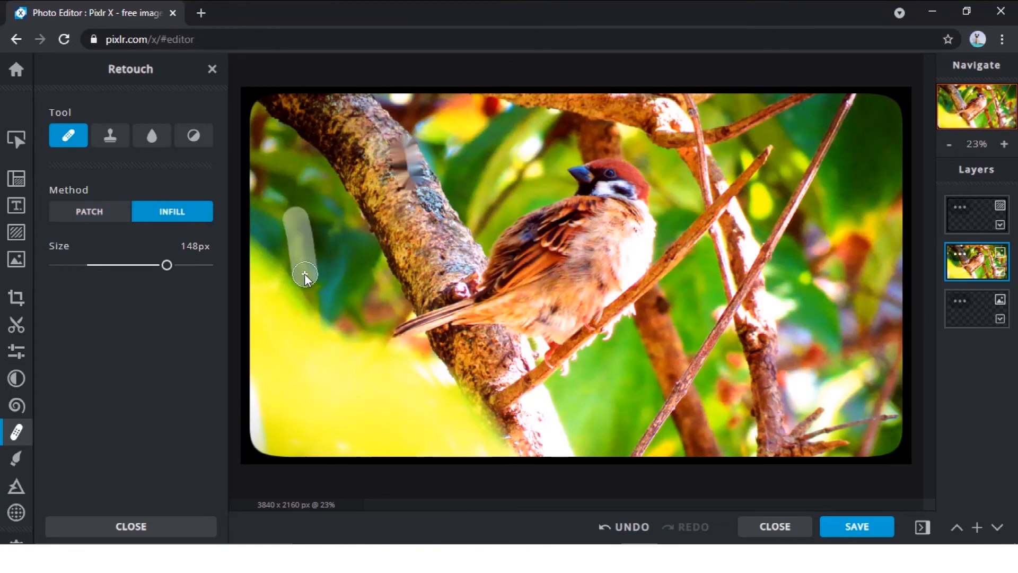
{"action": "left_click", "coordinate": [632, 527]}
Try cloning foliage onto the bird's wing with a 500 px clone stamp at 87% softness, and undo it
{"action": "left_click", "coordinate": [108, 136]}
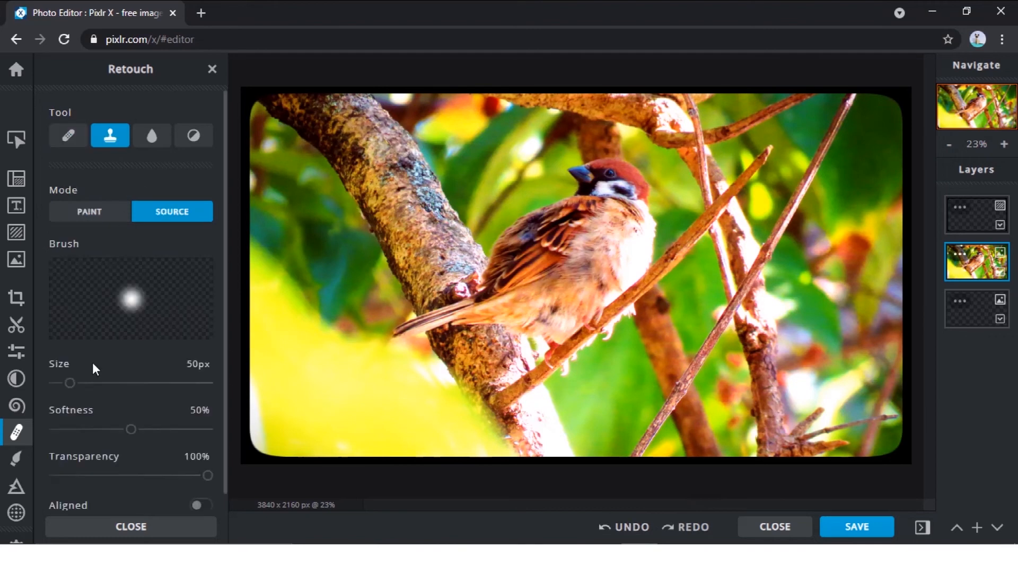
{"action": "left_click_drag", "start_coordinate": [135, 428], "coordinate": [188, 429]}
{"action": "left_click", "coordinate": [316, 234]}
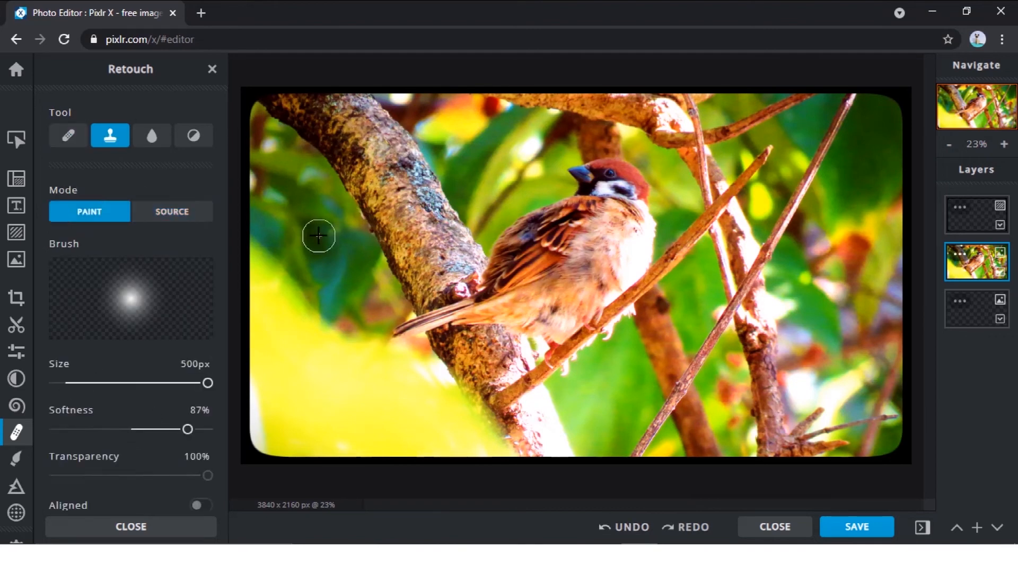
{"action": "left_click_drag", "start_coordinate": [535, 223], "coordinate": [556, 244]}
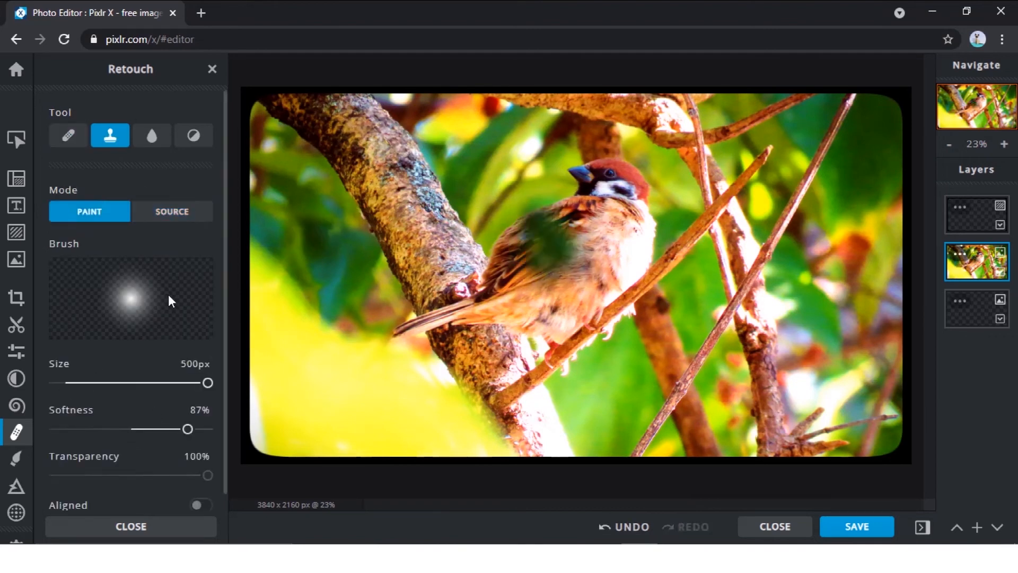
{"action": "left_click", "coordinate": [639, 528]}
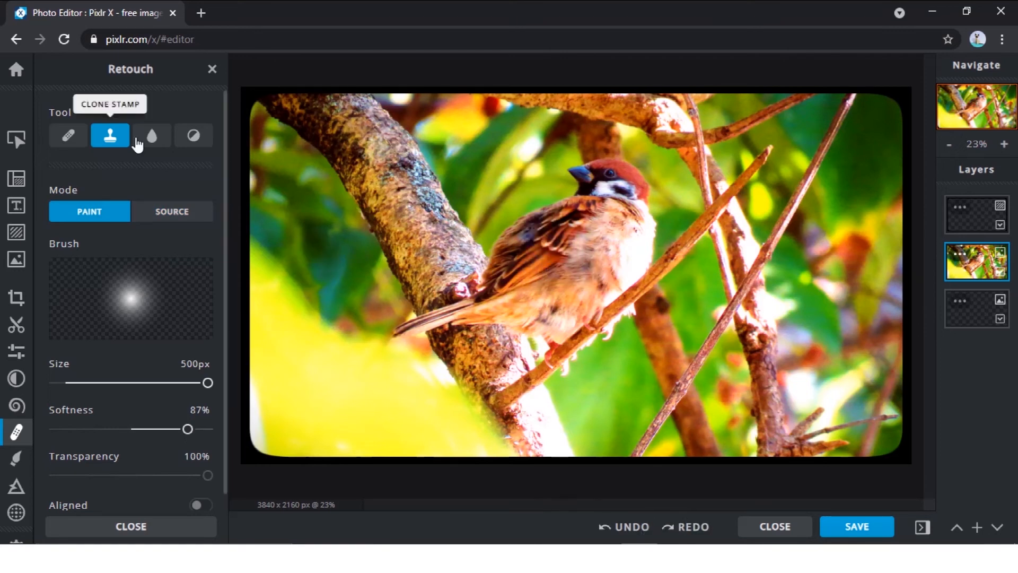
Try blurring and sharpening parts of the background with a 479 px retouch brush, and undo the strokes
{"action": "left_click", "coordinate": [152, 136]}
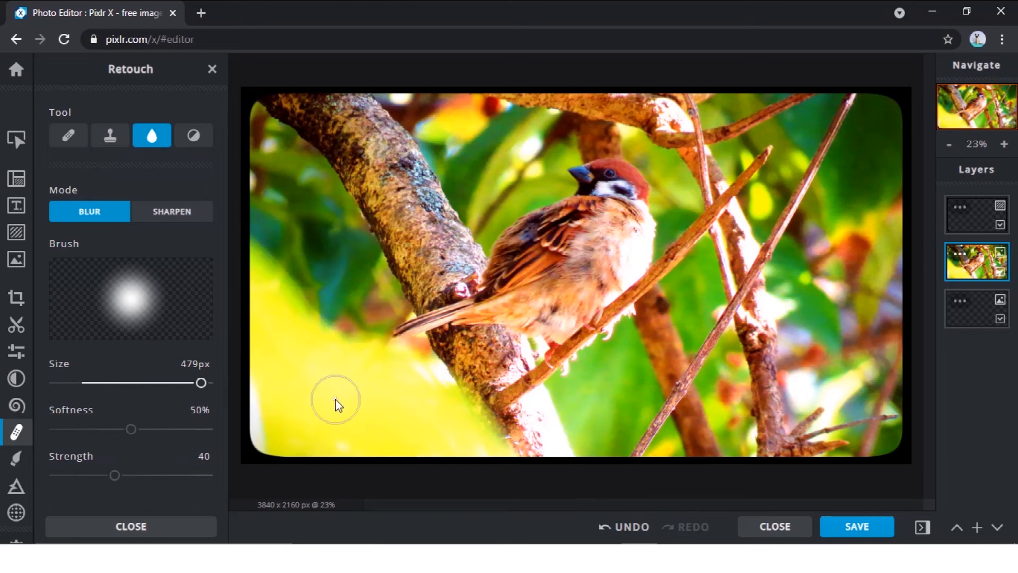
{"action": "left_click", "coordinate": [648, 532]}
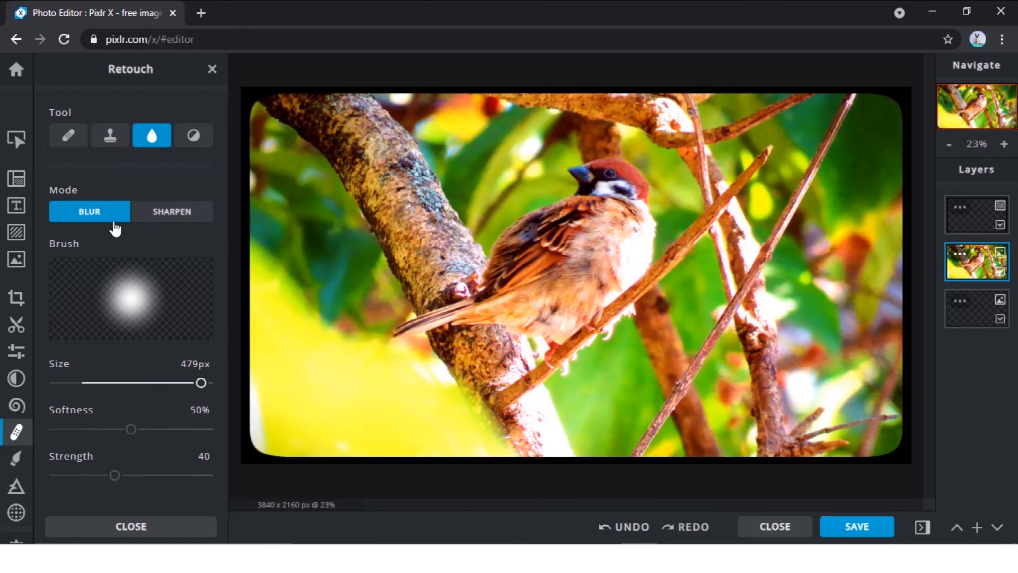
{"action": "left_click", "coordinate": [171, 215]}
{"action": "left_click", "coordinate": [769, 374]}
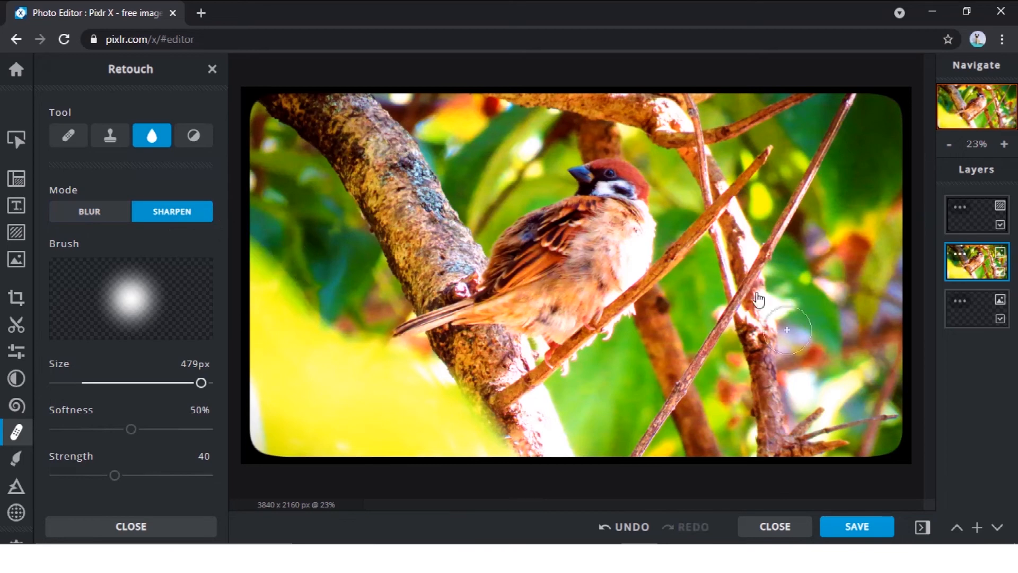
{"action": "left_click", "coordinate": [644, 532]}
{"action": "left_click", "coordinate": [643, 532]}
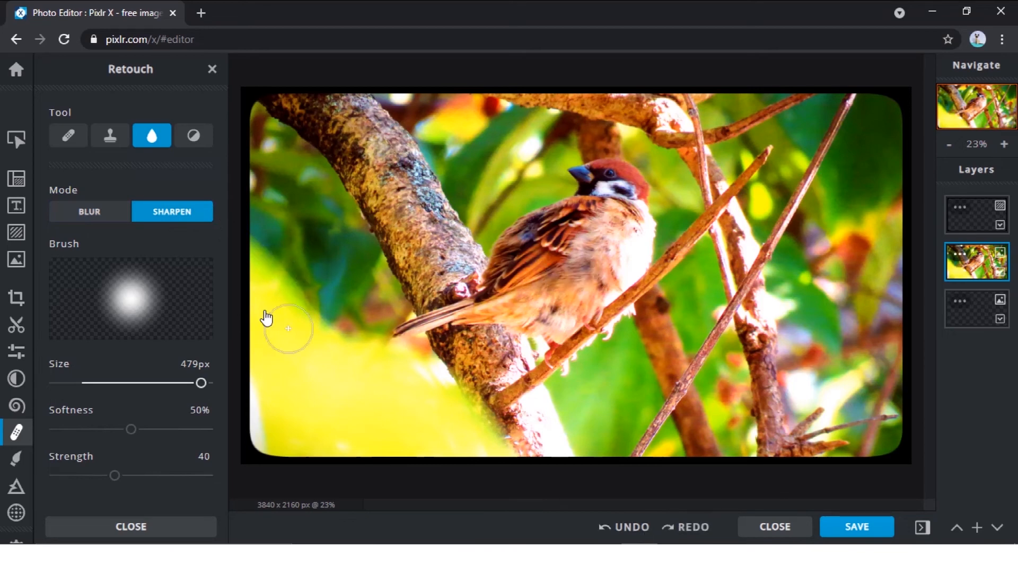
Try lightening and darkening the photo's midtones with a 416 px retouch brush, and undo the strokes
{"action": "left_click", "coordinate": [193, 136]}
{"action": "left_click_drag", "start_coordinate": [70, 436], "coordinate": [181, 436]}
{"action": "left_click", "coordinate": [345, 280]}
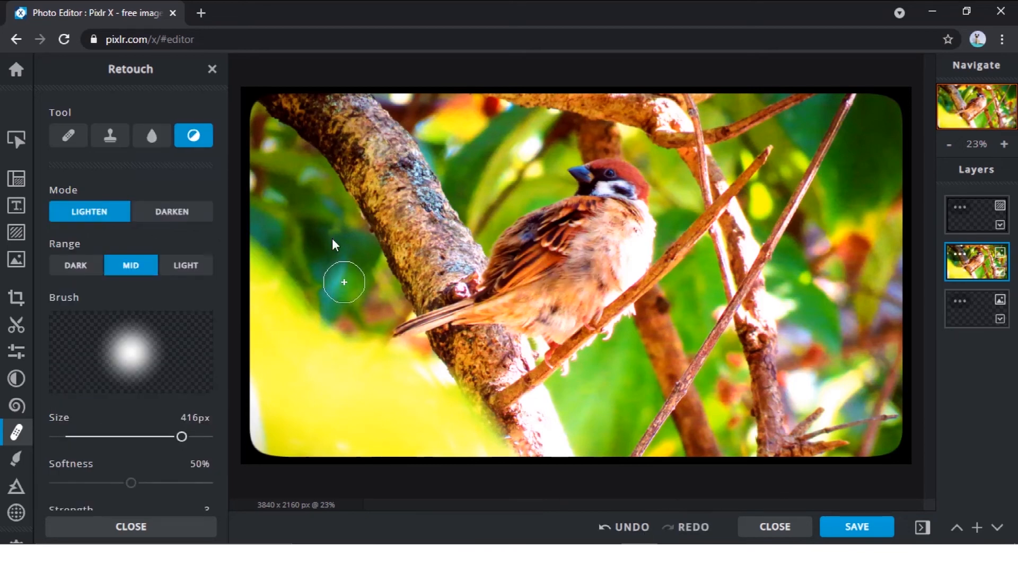
{"action": "left_click", "coordinate": [171, 212]}
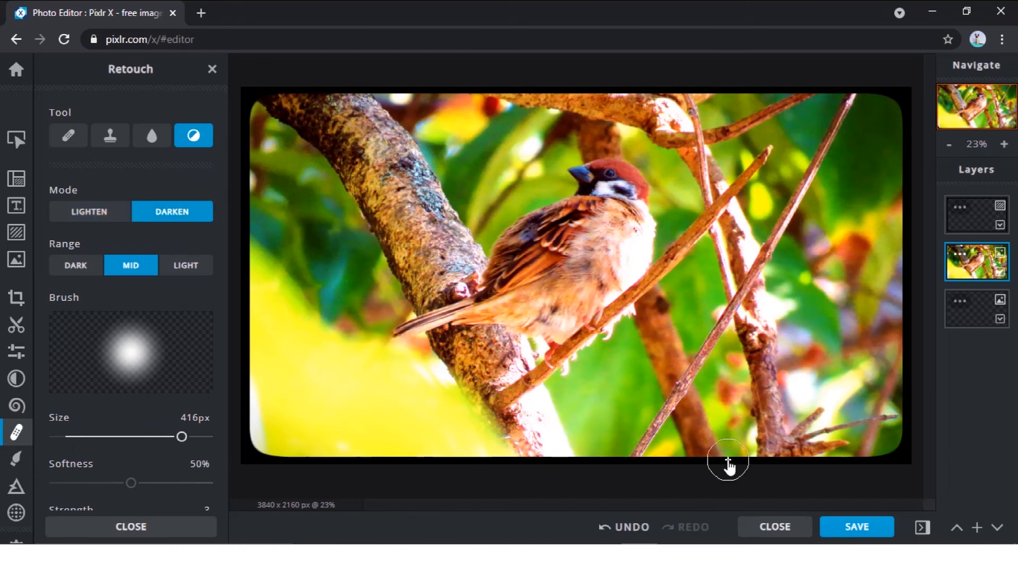
{"action": "left_click", "coordinate": [643, 531]}
{"action": "left_click", "coordinate": [644, 531]}
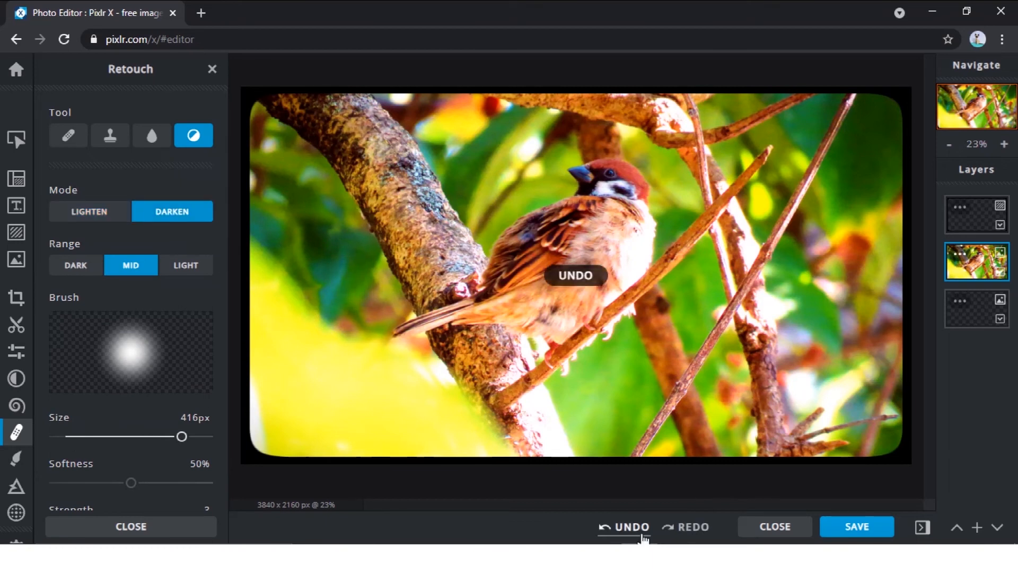
Try painting white and orange dabs on the foliage with a 700 px brush, and undo them
{"action": "left_click", "coordinate": [17, 458]}
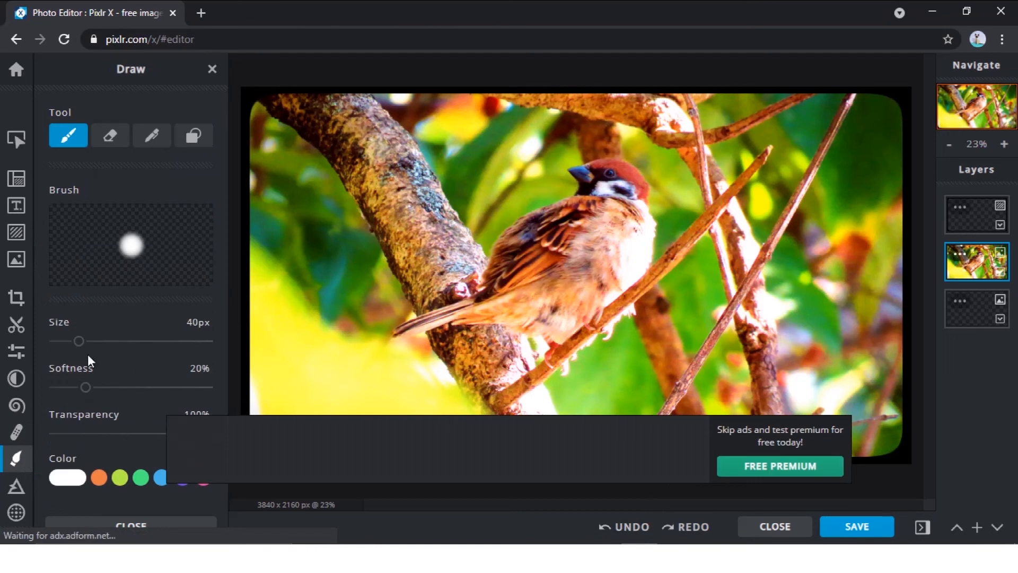
{"action": "left_click", "coordinate": [327, 249]}
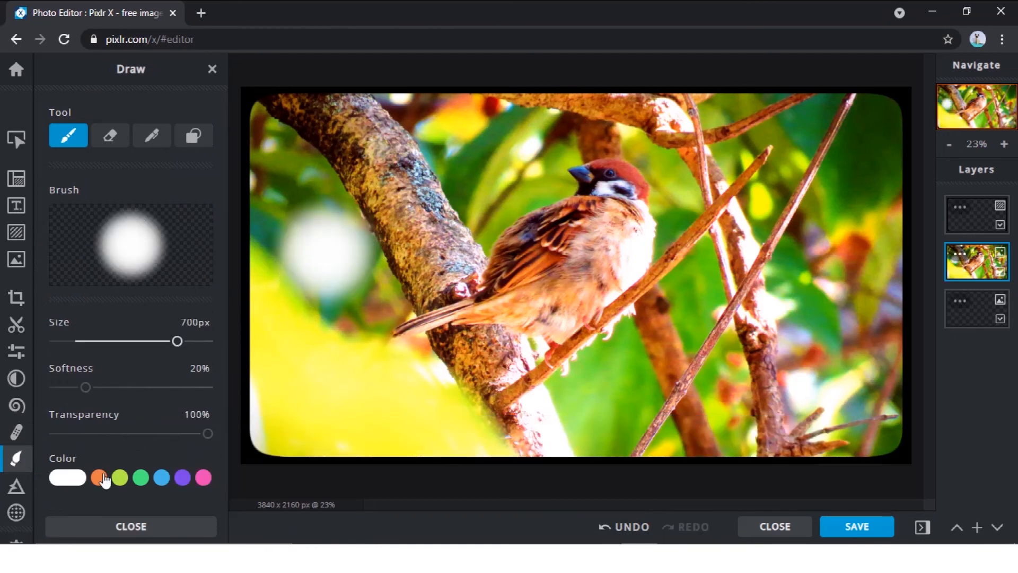
{"action": "left_click", "coordinate": [99, 477]}
{"action": "left_click", "coordinate": [323, 257]}
{"action": "left_click", "coordinate": [630, 528]}
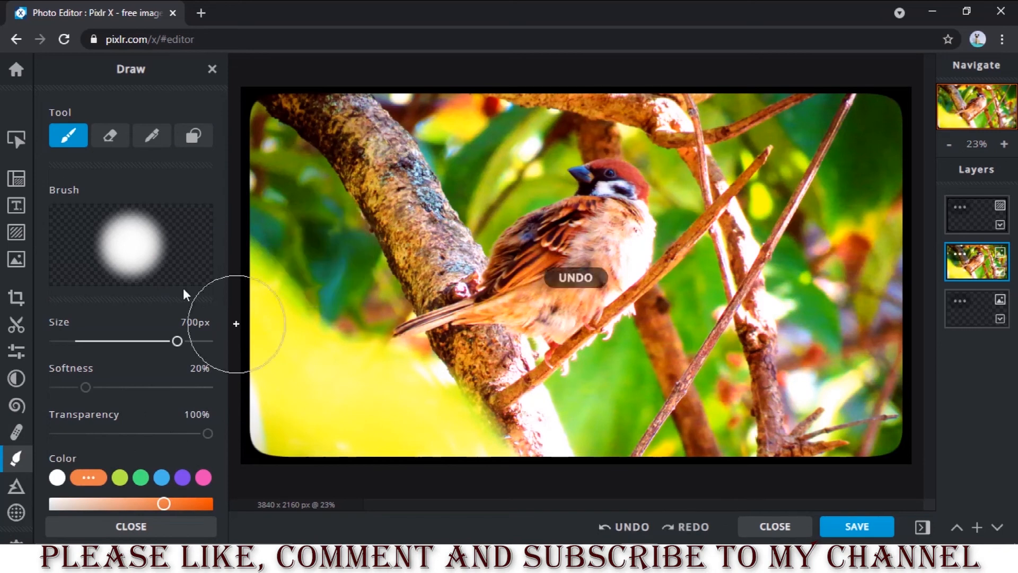
Erase most of the background around the bird with a 490 px eraser at 20% softness
{"action": "left_click", "coordinate": [110, 135]}
{"action": "left_click_drag", "start_coordinate": [79, 341], "coordinate": [155, 341]}
{"action": "mouse_move", "coordinate": [280, 284]}
{"action": "left_mouse_down"}
{"action": "mouse_move", "coordinate": [309, 337]}
{"action": "mouse_move", "coordinate": [380, 382]}
{"action": "mouse_move", "coordinate": [431, 400]}
{"action": "mouse_move", "coordinate": [444, 370]}
{"action": "mouse_move", "coordinate": [499, 366]}
{"action": "mouse_move", "coordinate": [507, 386]}
{"action": "mouse_move", "coordinate": [435, 419]}
{"action": "mouse_move", "coordinate": [319, 430]}
{"action": "mouse_move", "coordinate": [304, 135]}
{"action": "mouse_move", "coordinate": [418, 231]}
{"action": "mouse_move", "coordinate": [453, 245]}
{"action": "mouse_move", "coordinate": [453, 263]}
{"action": "mouse_move", "coordinate": [338, 307]}
{"action": "mouse_move", "coordinate": [429, 186]}
{"action": "mouse_move", "coordinate": [520, 177]}
{"action": "mouse_move", "coordinate": [377, 156]}
{"action": "mouse_move", "coordinate": [582, 107]}
{"action": "mouse_move", "coordinate": [685, 143]}
{"action": "mouse_move", "coordinate": [696, 284]}
{"action": "mouse_move", "coordinate": [635, 375]}
{"action": "mouse_move", "coordinate": [664, 452]}
{"action": "mouse_move", "coordinate": [938, 325]}
{"action": "mouse_move", "coordinate": [799, 96]}
{"action": "mouse_move", "coordinate": [732, 133]}
{"action": "mouse_move", "coordinate": [701, 418]}
{"action": "mouse_move", "coordinate": [786, 411]}
{"action": "mouse_move", "coordinate": [856, 181]}
{"action": "mouse_move", "coordinate": [733, 239]}
{"action": "left_mouse_up"}
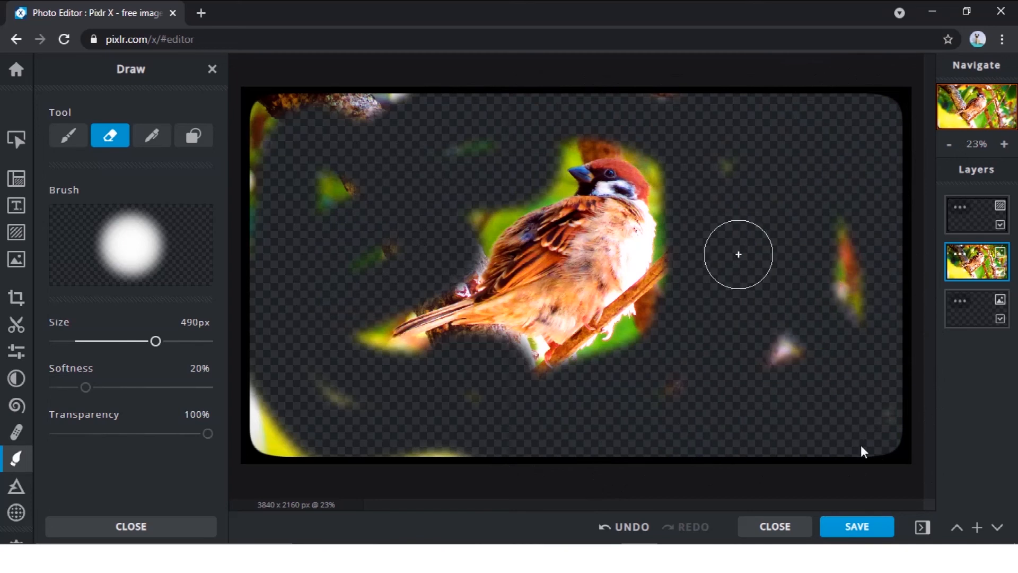
Undo the eraser strokes around the bird and try the pen drawing tool
{"action": "left_click", "coordinate": [627, 526]}
{"action": "left_click", "coordinate": [627, 526]}
{"action": "left_click", "coordinate": [151, 136]}
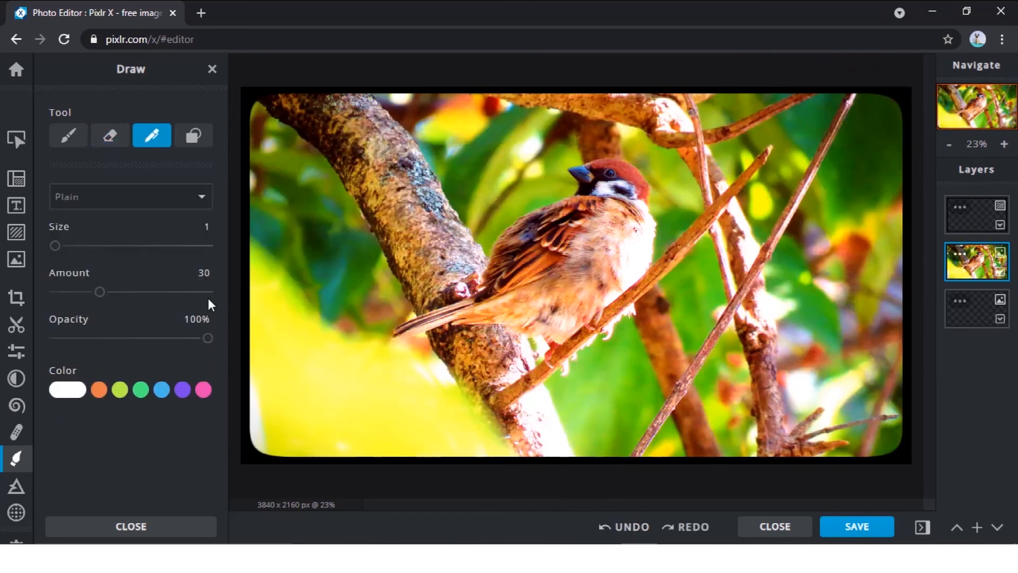
{"action": "left_click", "coordinate": [625, 527]}
Try drawing two filled shapes over the tree trunk and yellow leaf area, the second in green, and undo them
{"action": "left_click", "coordinate": [193, 136]}
{"action": "mouse_move", "coordinate": [293, 201]}
{"action": "left_mouse_down"}
{"action": "mouse_move", "coordinate": [341, 263]}
{"action": "mouse_move", "coordinate": [341, 296]}
{"action": "left_mouse_up"}
{"action": "left_click", "coordinate": [141, 330]}
{"action": "left_click_drag", "start_coordinate": [278, 325], "coordinate": [349, 431]}
{"action": "left_click", "coordinate": [627, 527]}
{"action": "left_click", "coordinate": [627, 526]}
Try a random glitch effect on the photo, cancel it, and open and cancel the Focus Studio
{"action": "left_click", "coordinate": [16, 486]}
{"action": "left_click", "coordinate": [79, 135]}
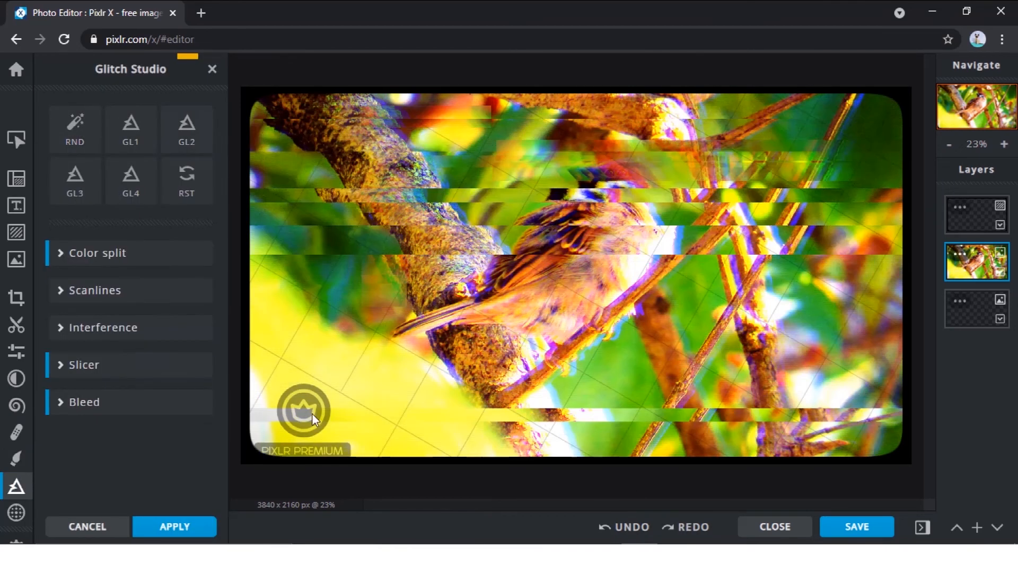
{"action": "left_click", "coordinate": [164, 528]}
{"action": "left_click", "coordinate": [807, 91]}
{"action": "left_click", "coordinate": [85, 253]}
{"action": "left_click", "coordinate": [103, 526]}
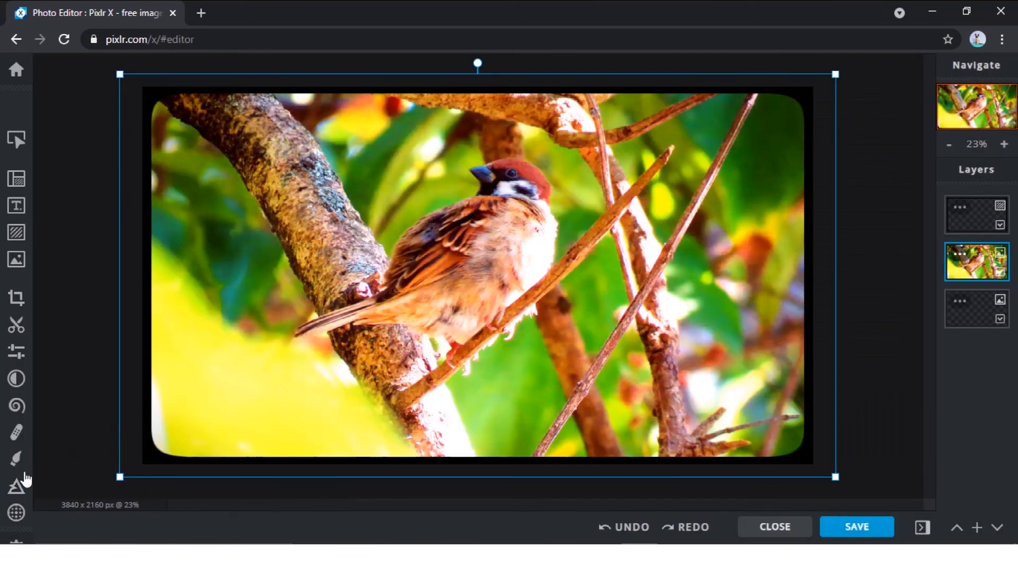
{"action": "left_click", "coordinate": [16, 512]}
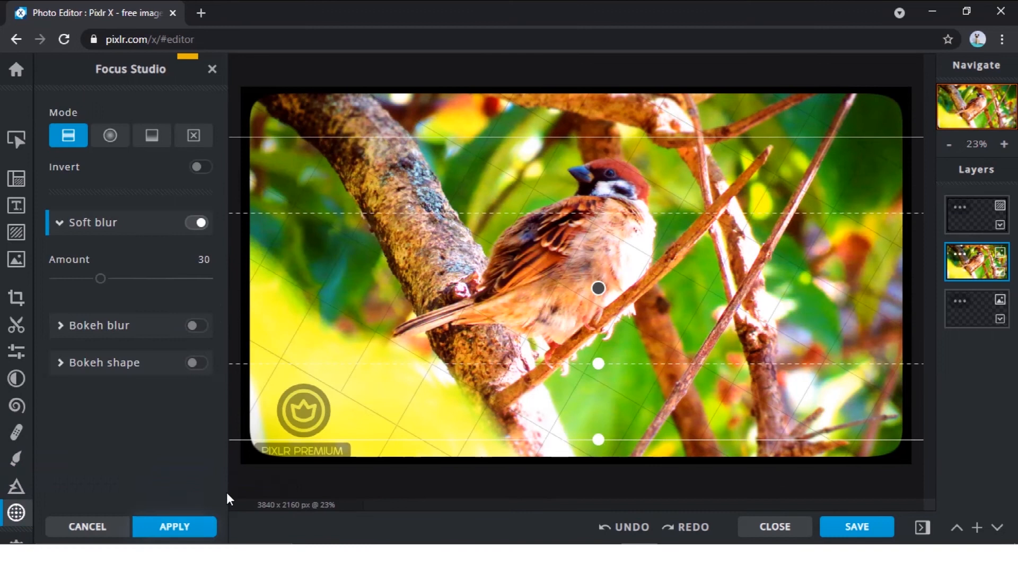
{"action": "left_click", "coordinate": [93, 533]}
Adjust the photo's colours, trying cooler temperature and lower saturation, and set tint to 16 and hue to 3
{"action": "left_click", "coordinate": [16, 351]}
{"action": "scroll", "coordinate": [200, 313], "scroll_direction": "up", "scroll_amount": 10}
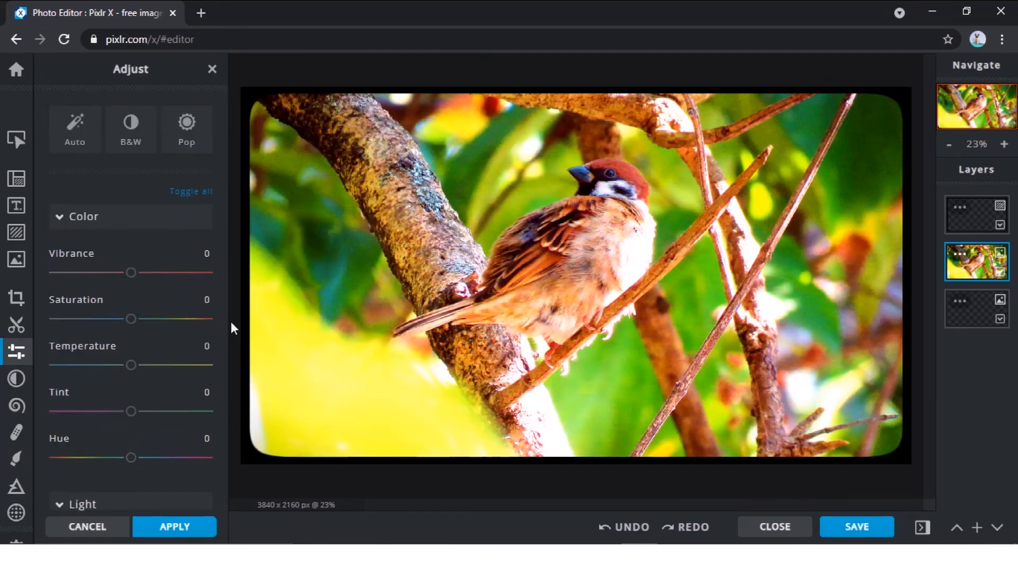
{"action": "left_click_drag", "start_coordinate": [115, 366], "coordinate": [102, 366]}
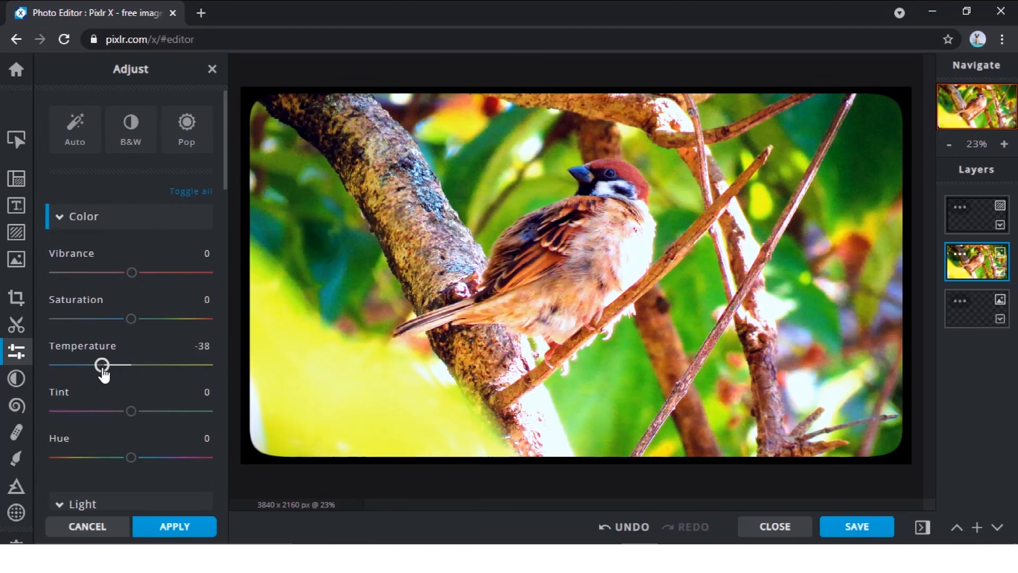
{"action": "mouse_move", "coordinate": [131, 319]}
{"action": "left_mouse_down"}
{"action": "mouse_move", "coordinate": [100, 319]}
{"action": "mouse_move", "coordinate": [111, 319]}
{"action": "left_mouse_up"}
{"action": "scroll", "coordinate": [171, 392], "scroll_direction": "down", "scroll_amount": 3}
{"action": "left_click_drag", "start_coordinate": [131, 262], "coordinate": [162, 262]}
{"action": "scroll", "coordinate": [141, 250], "scroll_direction": "down", "scroll_amount": 2}
{"action": "left_click_drag", "start_coordinate": [129, 218], "coordinate": [133, 221]}
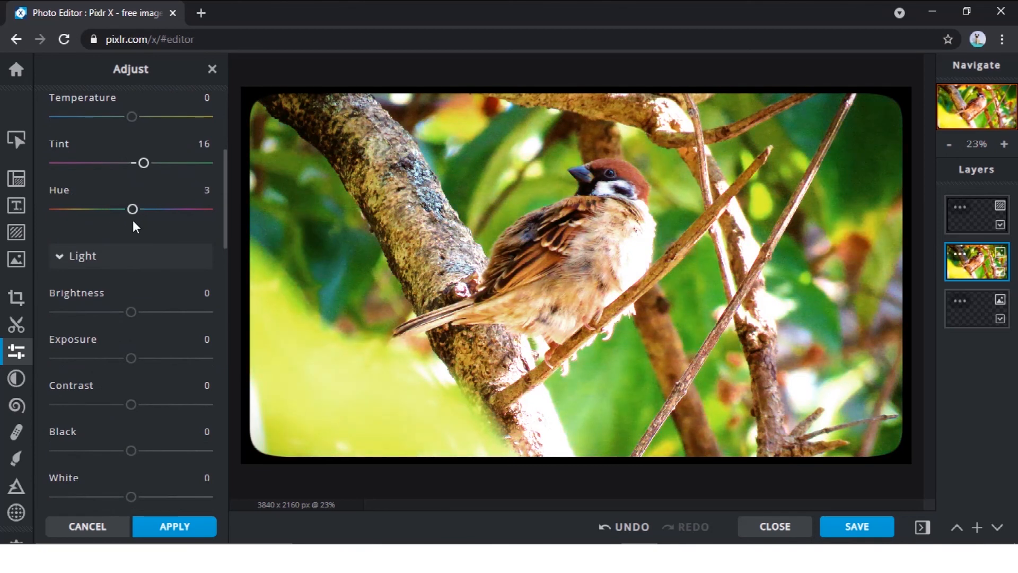
Raise the photo's brightness, contrast and white level slightly, and lower its black level
{"action": "mouse_move", "coordinate": [132, 317]}
{"action": "left_mouse_down"}
{"action": "mouse_move", "coordinate": [162, 319]}
{"action": "mouse_move", "coordinate": [148, 319]}
{"action": "left_mouse_up"}
{"action": "left_click_drag", "start_coordinate": [132, 405], "coordinate": [142, 404]}
{"action": "scroll", "coordinate": [139, 366], "scroll_direction": "down", "scroll_amount": 2}
{"action": "mouse_move", "coordinate": [131, 351]}
{"action": "left_mouse_down"}
{"action": "mouse_move", "coordinate": [108, 352]}
{"action": "mouse_move", "coordinate": [119, 358]}
{"action": "left_mouse_up"}
{"action": "mouse_move", "coordinate": [131, 398]}
{"action": "left_mouse_down"}
{"action": "mouse_move", "coordinate": [152, 401]}
{"action": "mouse_move", "coordinate": [138, 401]}
{"action": "left_mouse_up"}
Fine-tune the remaining light settings of the photo and set its smoothing to 87
{"action": "scroll", "coordinate": [144, 423], "scroll_direction": "down", "scroll_amount": 2}
{"action": "left_click_drag", "start_coordinate": [131, 344], "coordinate": [113, 345]}
{"action": "left_click_drag", "start_coordinate": [130, 389], "coordinate": [185, 399]}
{"action": "scroll", "coordinate": [111, 386], "scroll_direction": "down", "scroll_amount": 7}
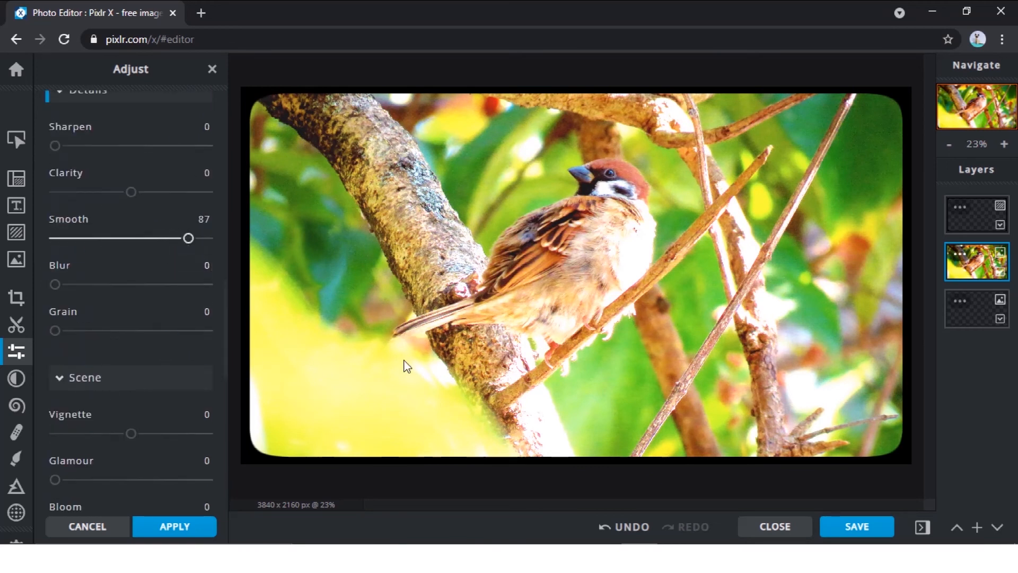
{"action": "left_click", "coordinate": [16, 378]}
{"action": "left_click", "coordinate": [17, 405]}
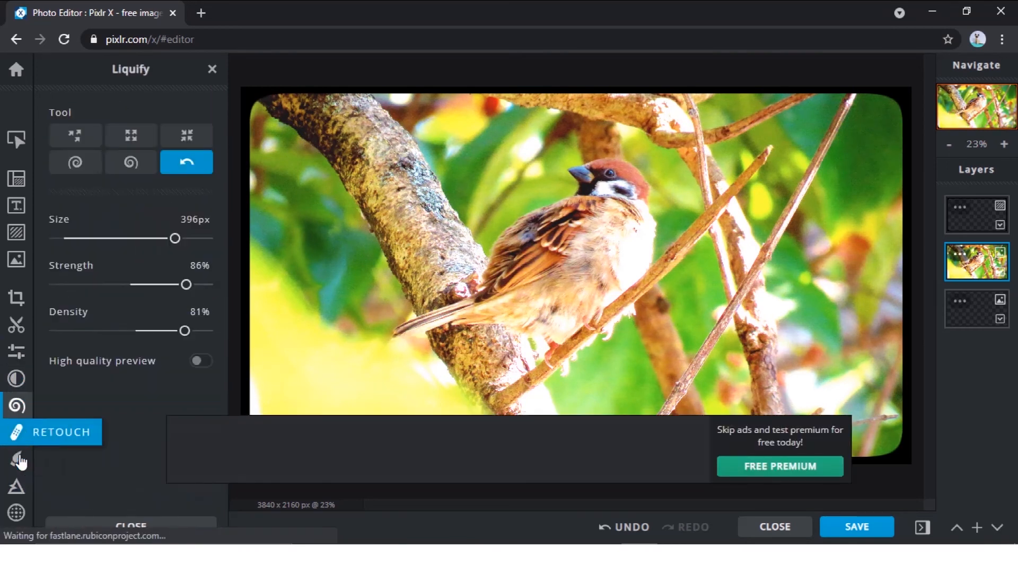
{"action": "left_click", "coordinate": [18, 459]}
{"action": "left_click", "coordinate": [16, 486]}
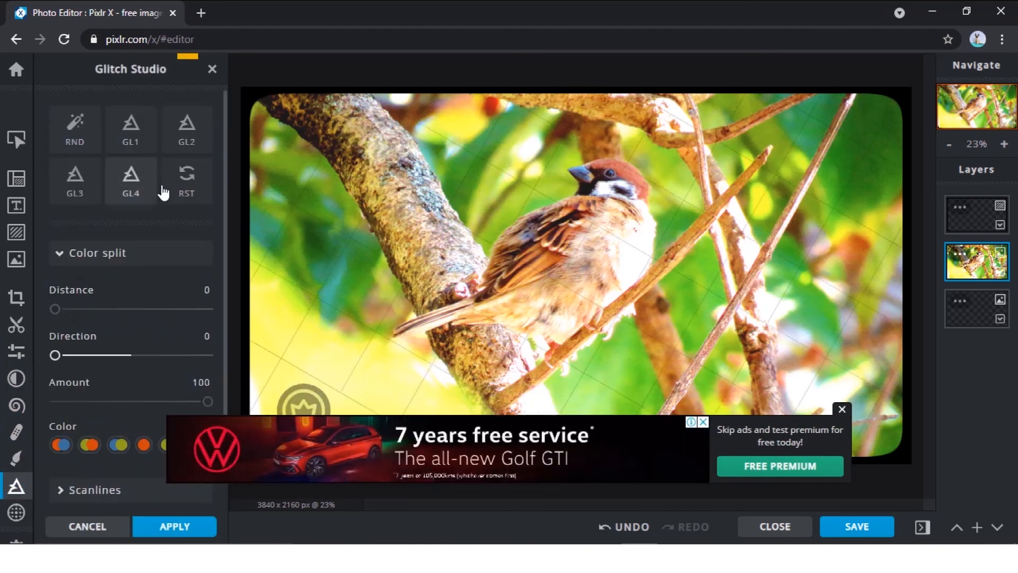
Try a radial soft blur centred on the bird's upper body with bokeh blur added, and close the Focus Studio
{"action": "left_click", "coordinate": [17, 512]}
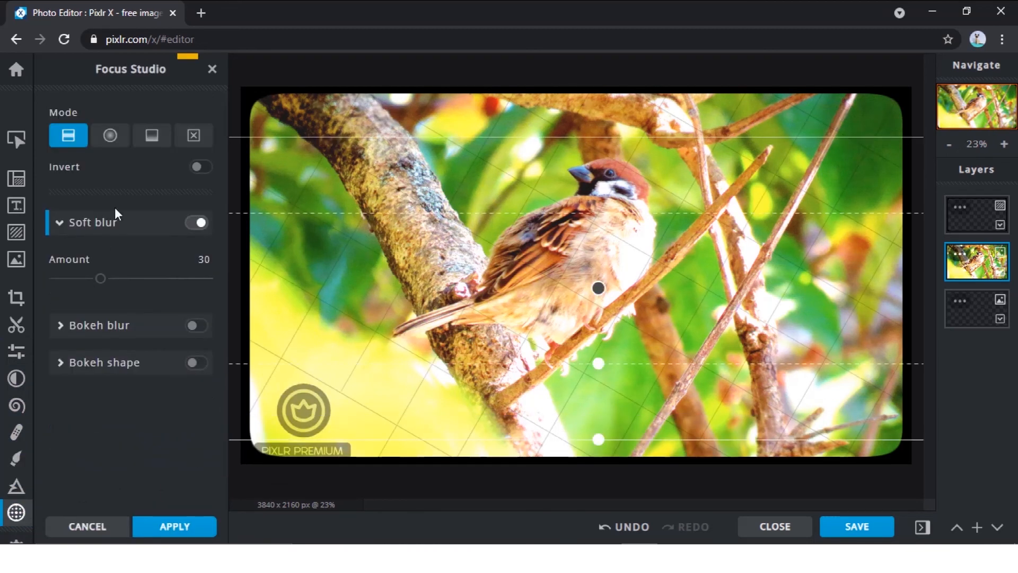
{"action": "left_click", "coordinate": [110, 136]}
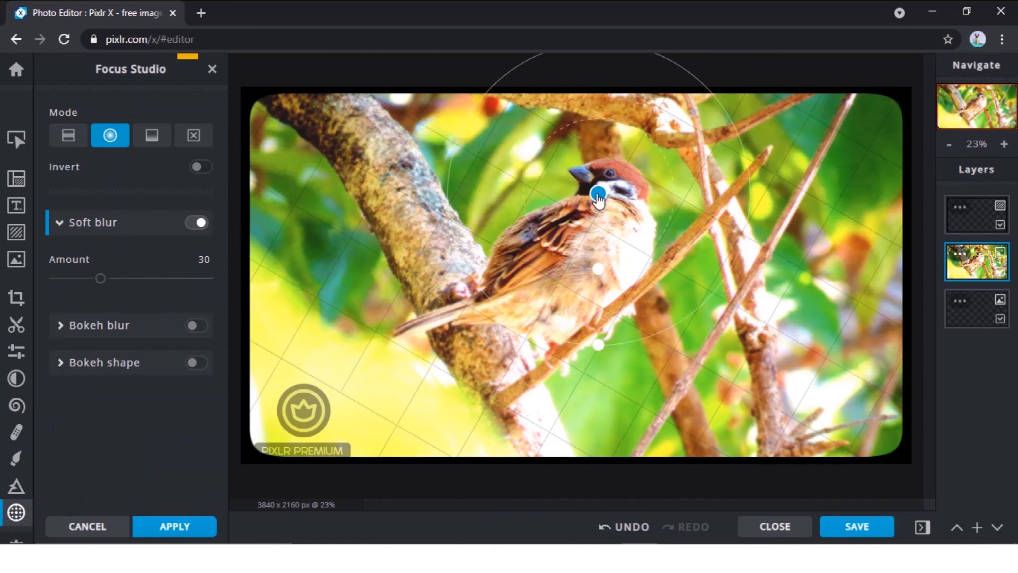
{"action": "left_click_drag", "start_coordinate": [600, 288], "coordinate": [600, 269]}
{"action": "mouse_move", "coordinate": [600, 364]}
{"action": "left_mouse_down"}
{"action": "mouse_move", "coordinate": [599, 313]}
{"action": "mouse_move", "coordinate": [600, 371]}
{"action": "left_mouse_up"}
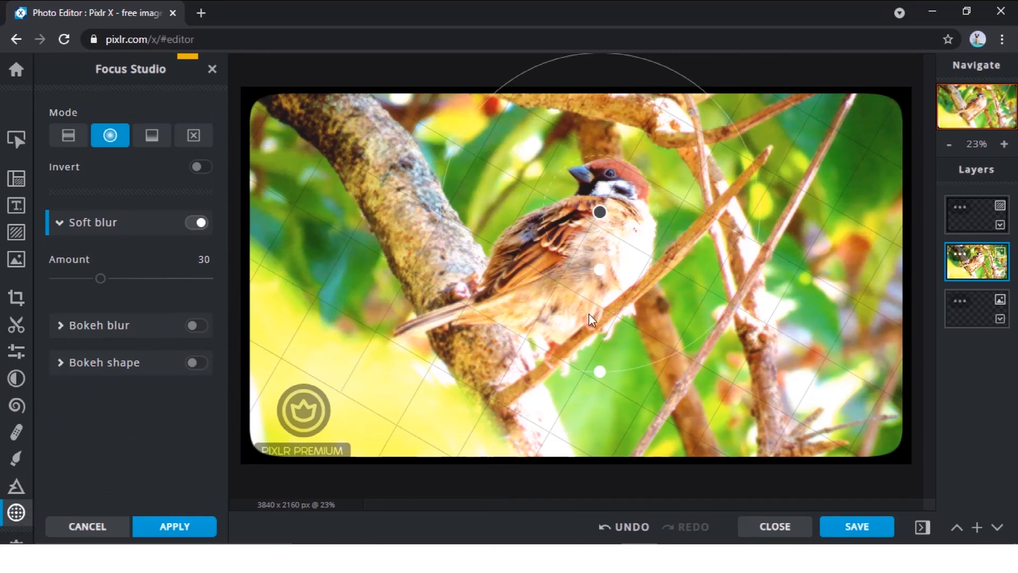
{"action": "left_click_drag", "start_coordinate": [599, 212], "coordinate": [604, 209]}
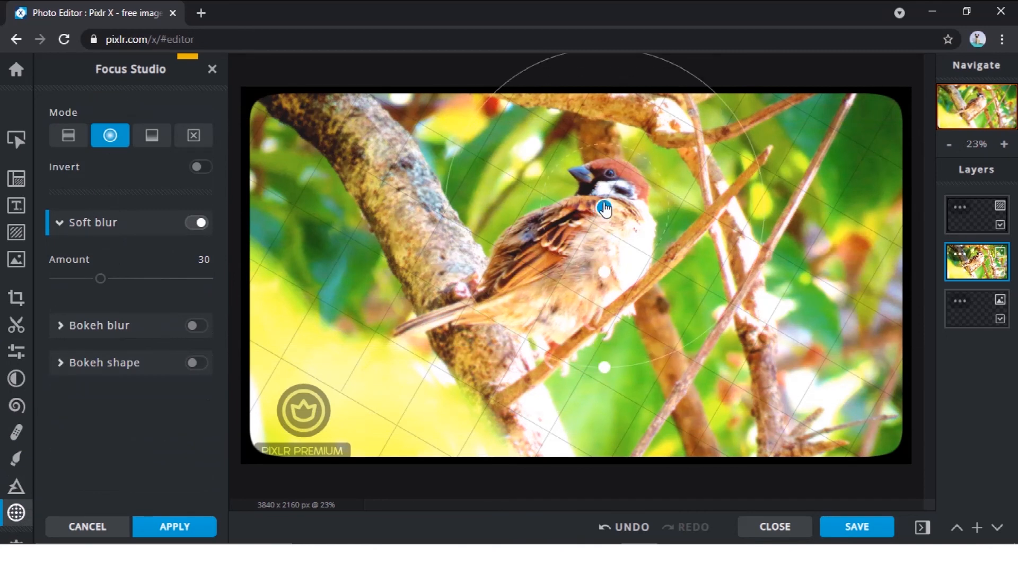
{"action": "left_click", "coordinate": [196, 325]}
{"action": "left_click", "coordinate": [311, 422]}
{"action": "left_click", "coordinate": [159, 528]}
{"action": "scroll", "coordinate": [140, 410], "scroll_direction": "down", "scroll_amount": 1}
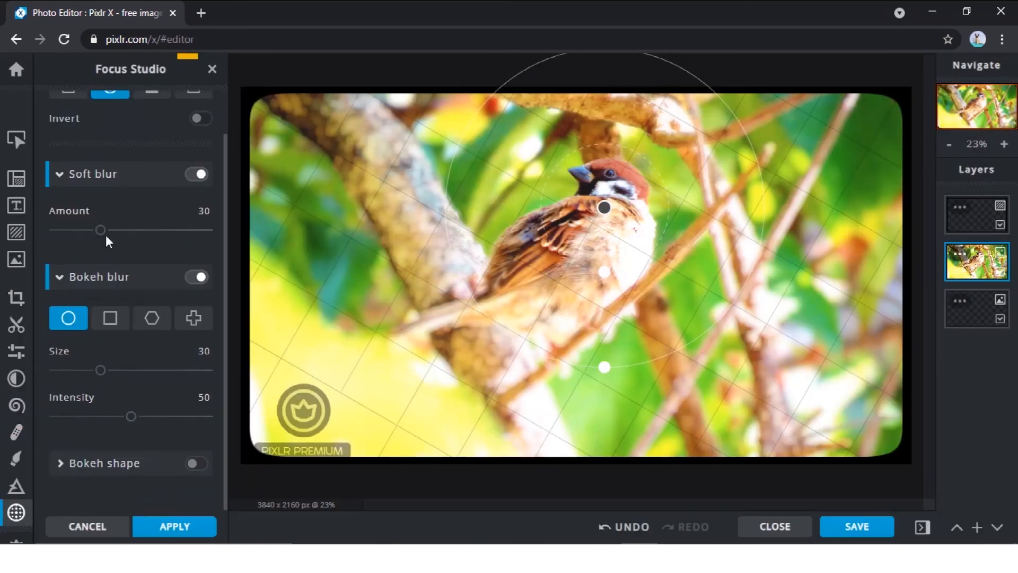
{"action": "left_click", "coordinate": [212, 69]}
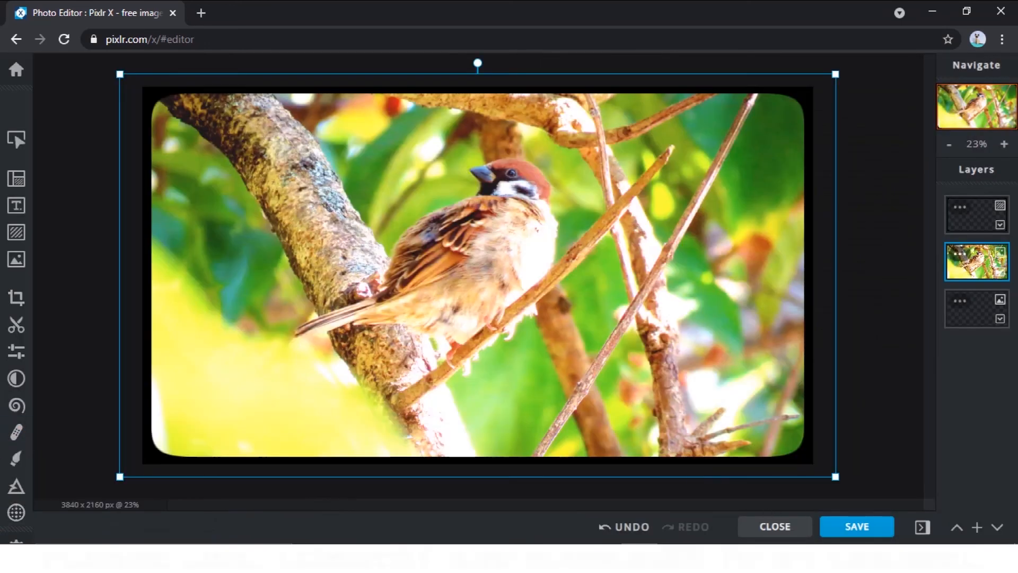
Download the edited image as Untitled.png at 3840 x 2160 px and open the downloaded file
{"action": "left_click", "coordinate": [852, 530]}
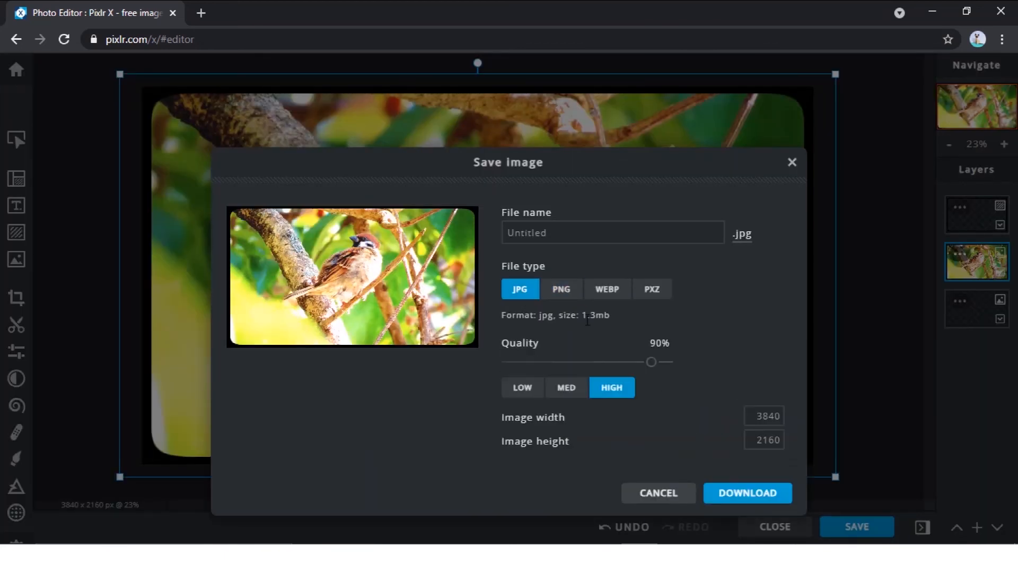
{"action": "left_click", "coordinate": [564, 291]}
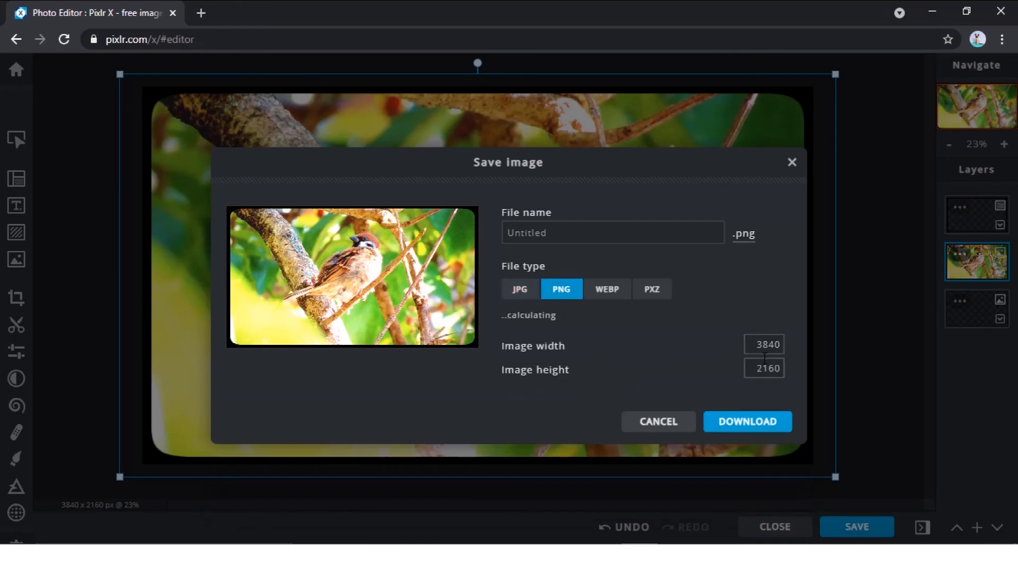
{"action": "left_click", "coordinate": [609, 295]}
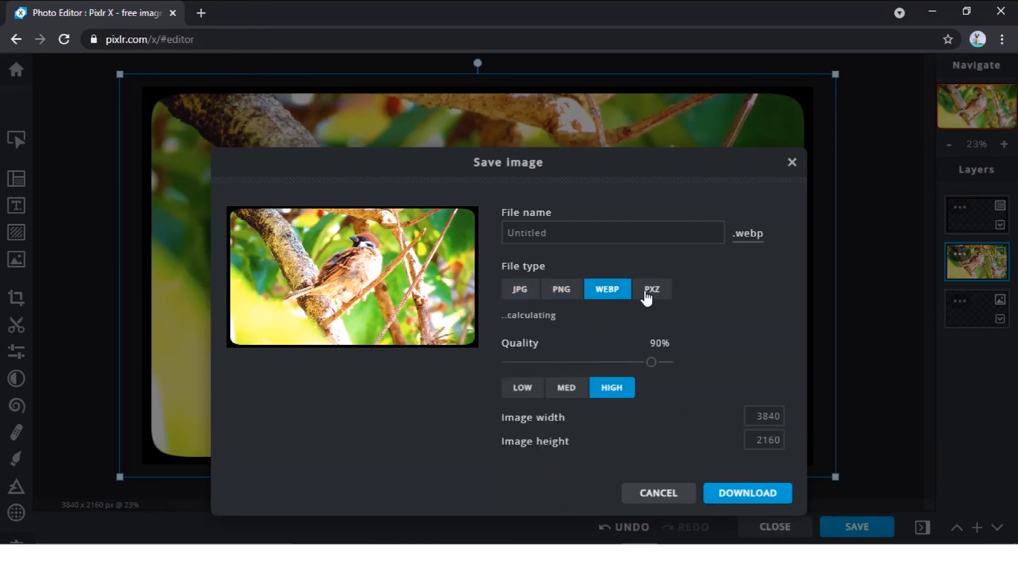
{"action": "left_click", "coordinate": [666, 293]}
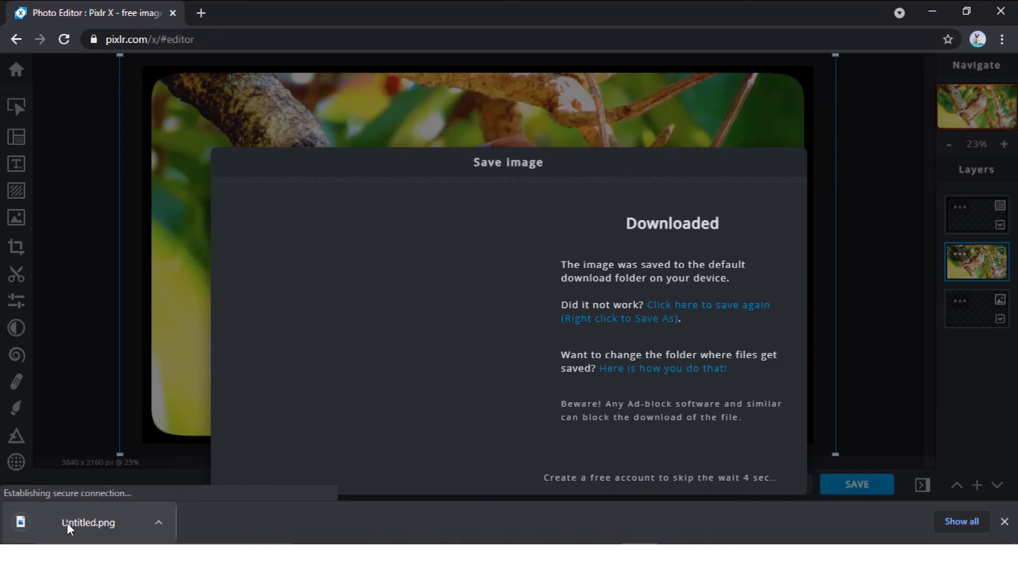
{"action": "left_click", "coordinate": [69, 525]}
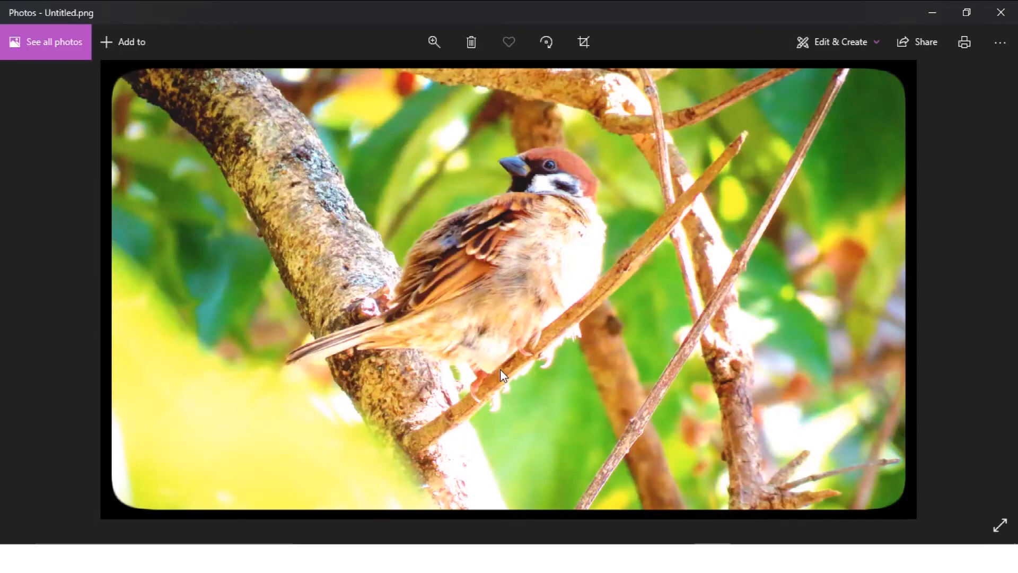
Open the original photo IMG_1951 from the desktop and snap its window to half the screen for comparison
{"action": "left_click", "coordinate": [934, 9]}
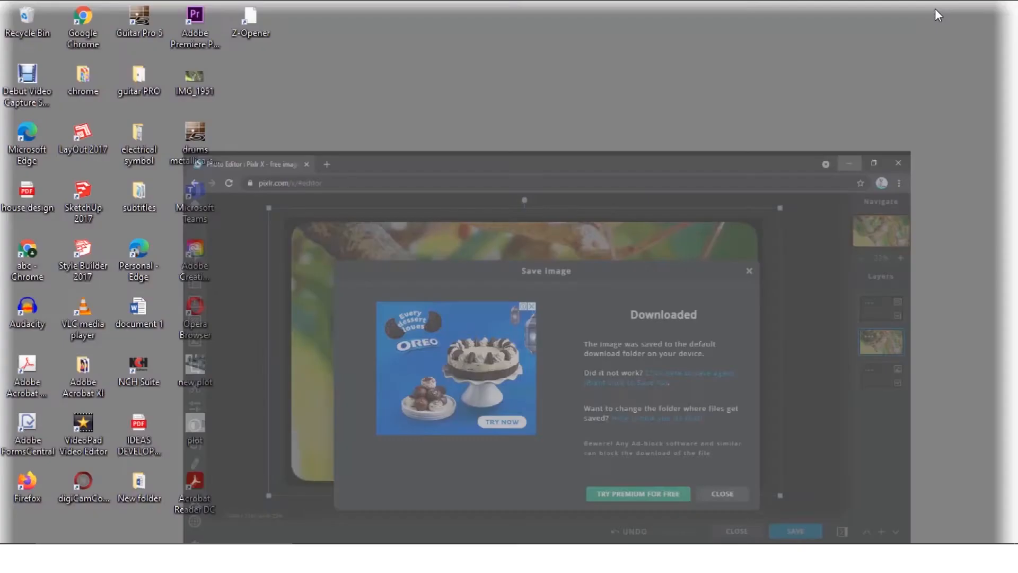
{"action": "double_click", "coordinate": [220, 102]}
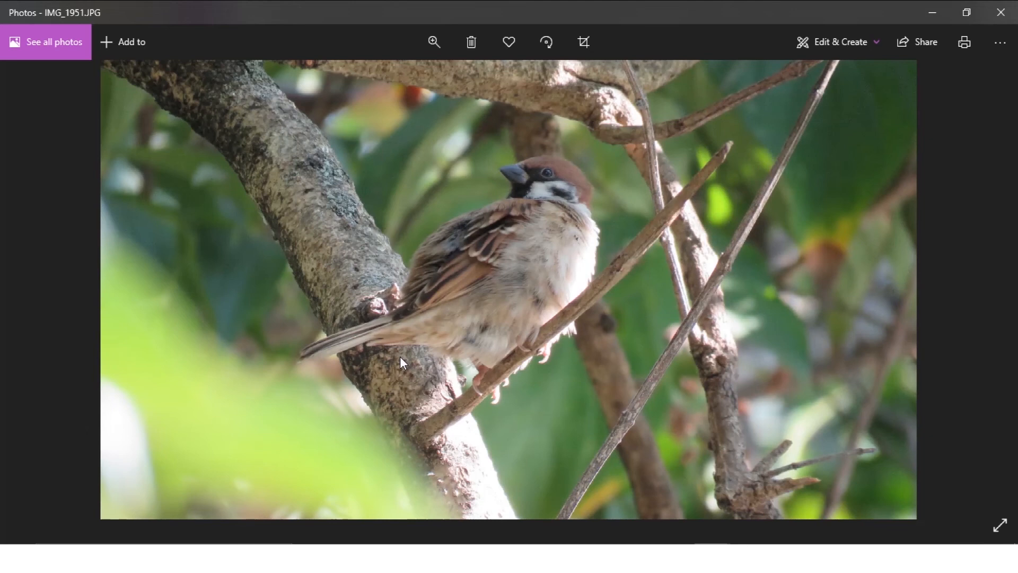
{"action": "key", "text": "super+Left"}
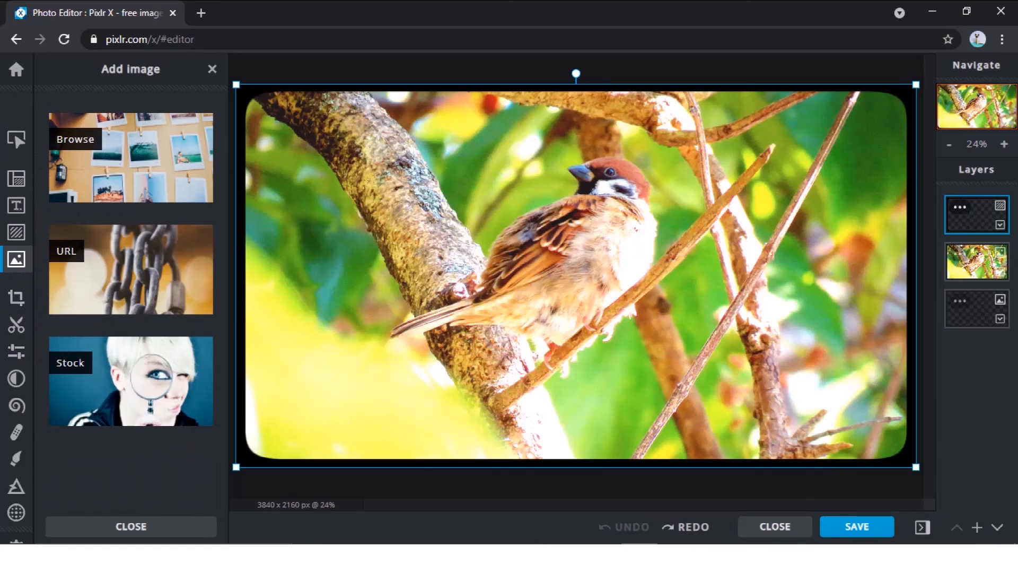
Add the "Now Showing" text template to the photo
{"action": "left_click", "coordinate": [16, 205]}
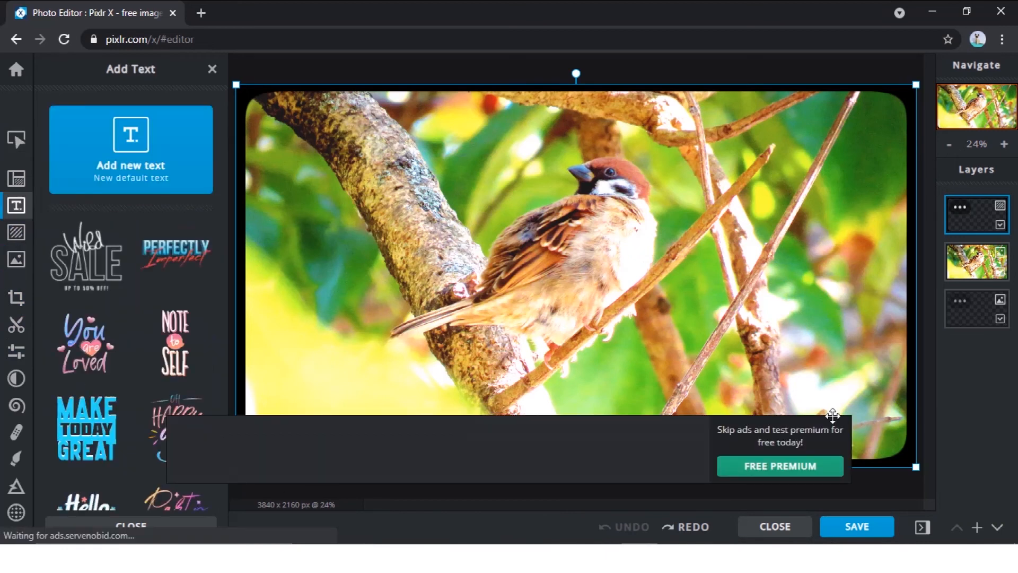
{"action": "scroll", "coordinate": [104, 434], "scroll_direction": "down", "scroll_amount": 20}
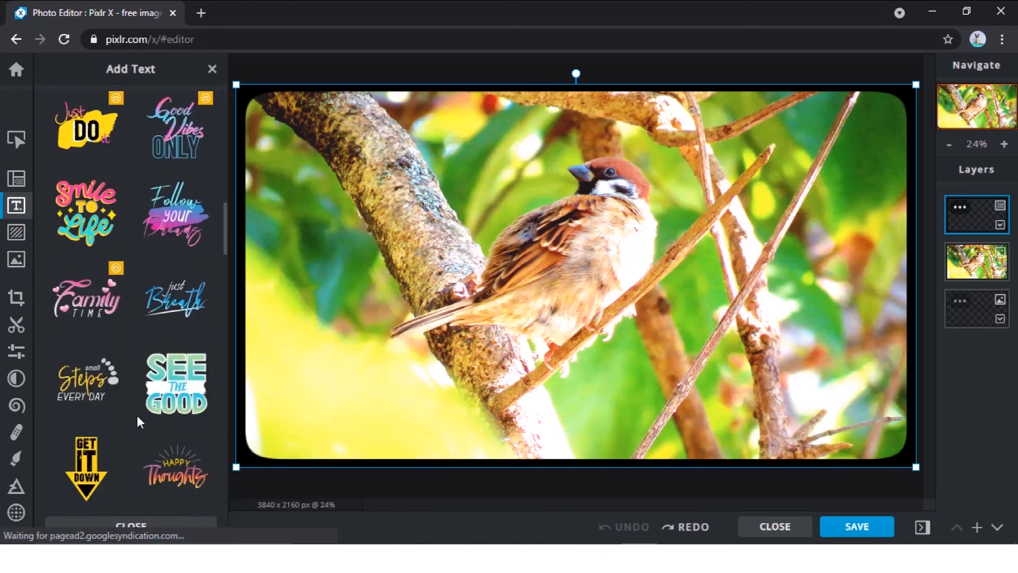
{"action": "left_click", "coordinate": [85, 329]}
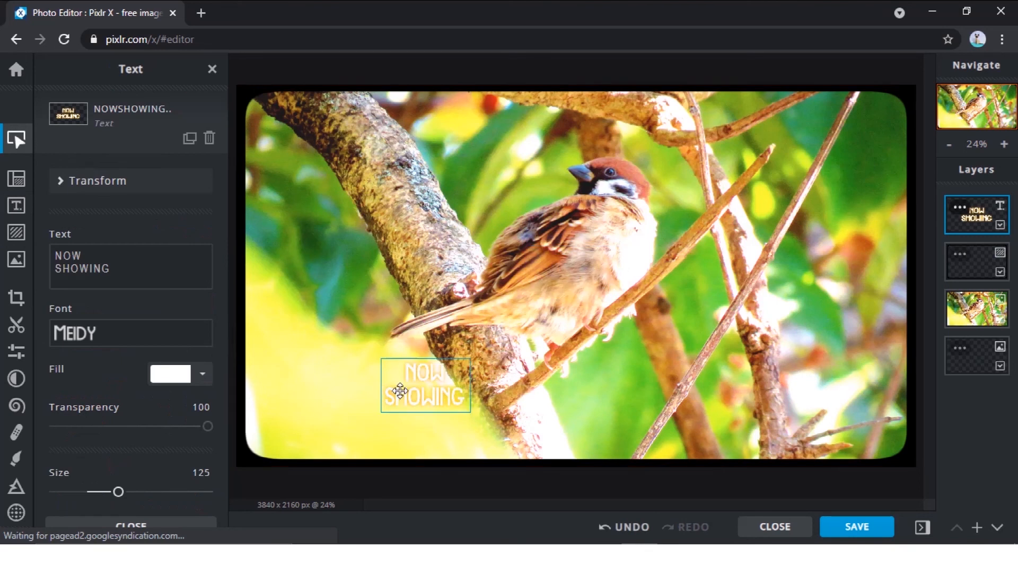
Replace the template's text with "How to edit a photo professionally within few minutes" and move it to the photo's lower left area
{"action": "double_click", "coordinate": [612, 397]}
{"action": "key", "text": "ctrl+a"}
{"action": "key", "text": "BackSpace"}
{"action": "type", "text": "HOW TO EDIT A PIHOTO PROFESSIONALLY WITHIN FEW MINUTES"}
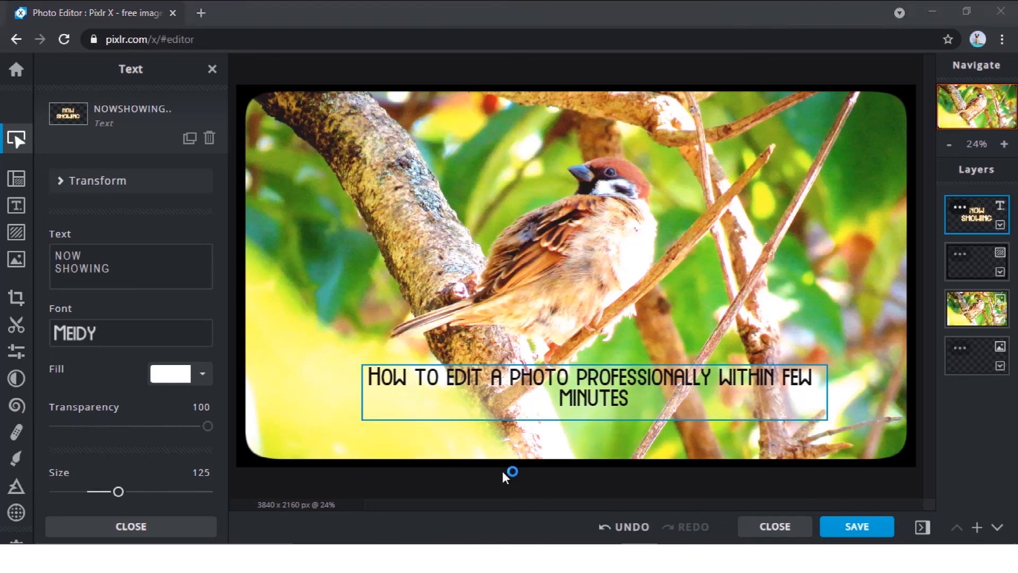
{"action": "left_click", "coordinate": [610, 408]}
{"action": "left_click_drag", "start_coordinate": [610, 409], "coordinate": [513, 430]}
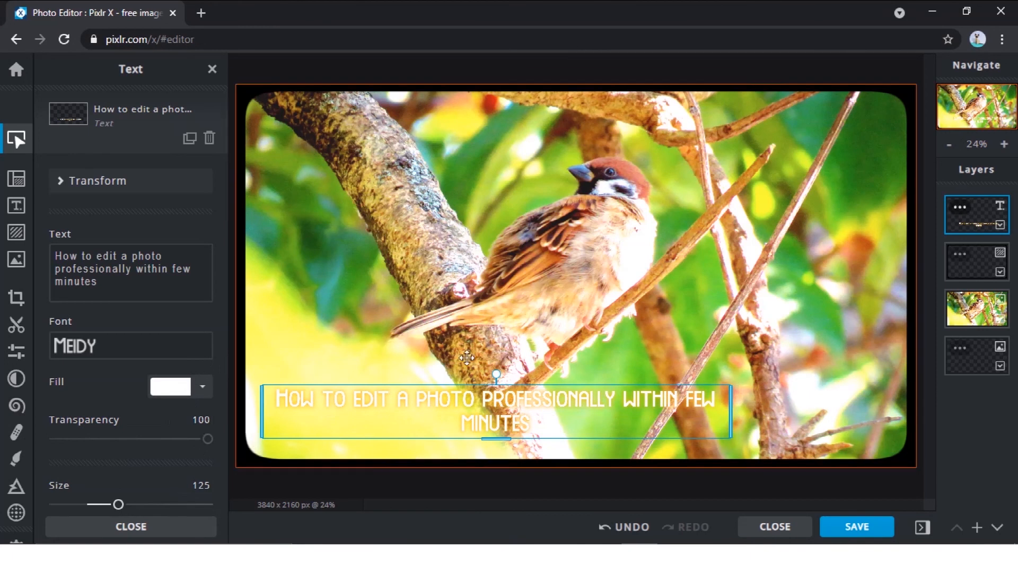
Set the caption's fill colour to black (#000000)
{"action": "left_click", "coordinate": [200, 388]}
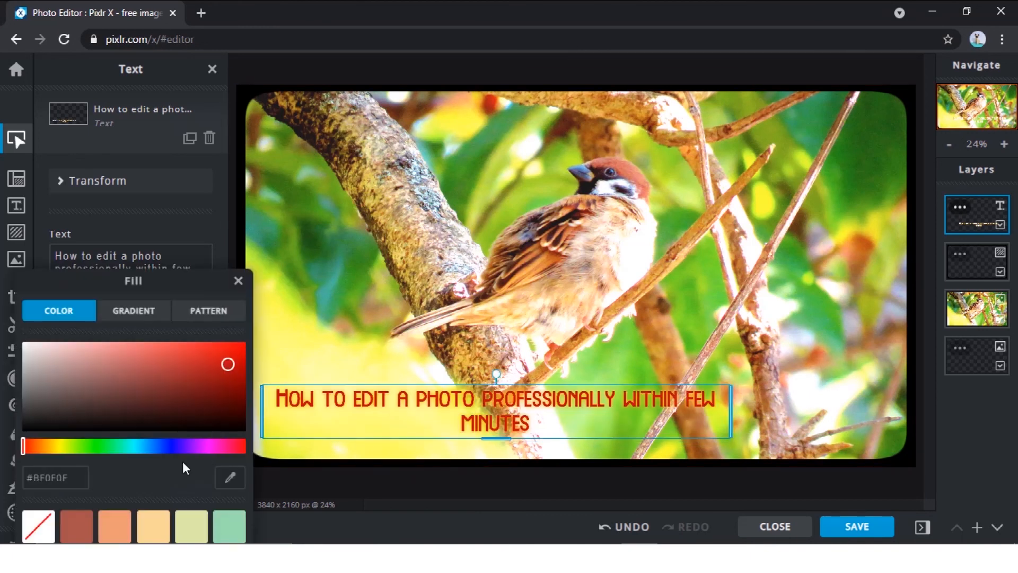
{"action": "left_click_drag", "start_coordinate": [126, 280], "coordinate": [125, 188]}
{"action": "left_click", "coordinate": [235, 474]}
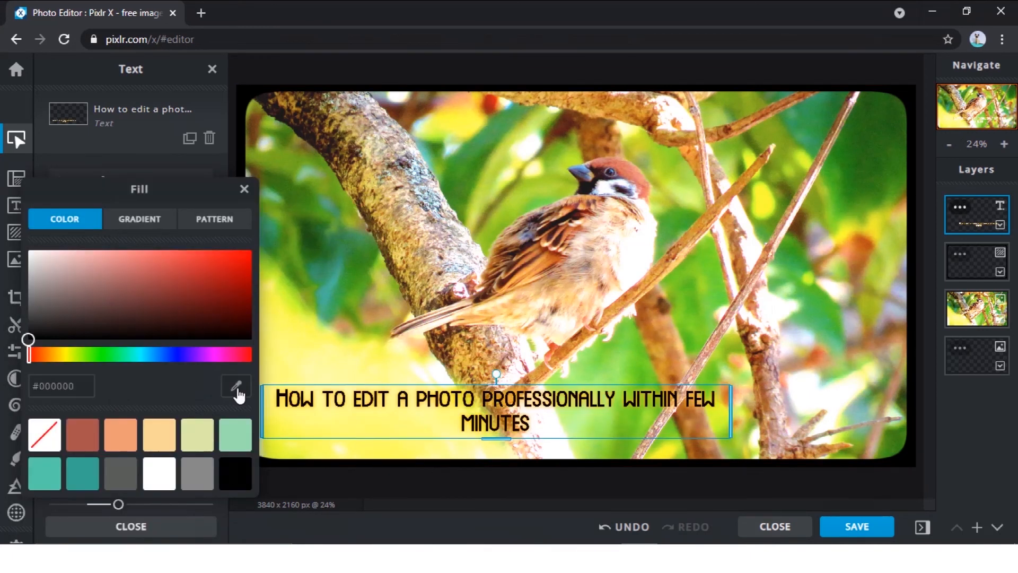
Try several linear gradient presets as the caption's fill, including pink to dark red, and finish with a dark blue one
{"action": "left_click", "coordinate": [137, 222]}
{"action": "left_click", "coordinate": [98, 462]}
{"action": "left_click", "coordinate": [135, 457]}
{"action": "left_click", "coordinate": [183, 417]}
{"action": "left_click", "coordinate": [194, 507]}
{"action": "left_click", "coordinate": [231, 503]}
{"action": "left_click", "coordinate": [142, 500]}
{"action": "scroll", "coordinate": [143, 493], "scroll_direction": "down", "scroll_amount": 2}
{"action": "left_click", "coordinate": [179, 449]}
{"action": "left_click", "coordinate": [143, 452]}
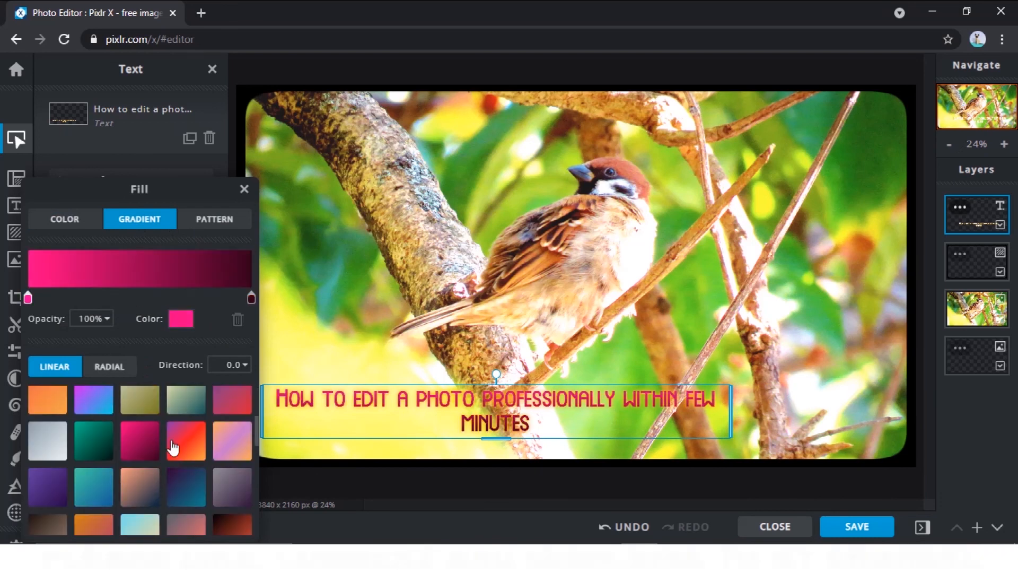
{"action": "left_click", "coordinate": [186, 452]}
{"action": "scroll", "coordinate": [183, 454], "scroll_direction": "up", "scroll_amount": 3}
{"action": "left_click", "coordinate": [133, 461]}
Fill the caption with a vertical striped pattern
{"action": "left_click", "coordinate": [218, 227]}
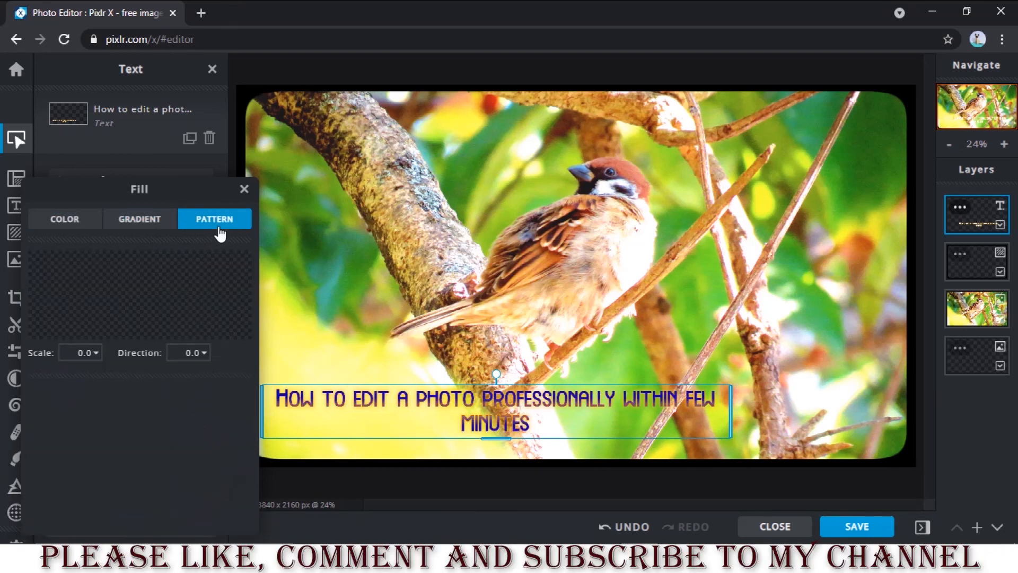
{"action": "left_click", "coordinate": [180, 417]}
{"action": "left_click", "coordinate": [284, 266]}
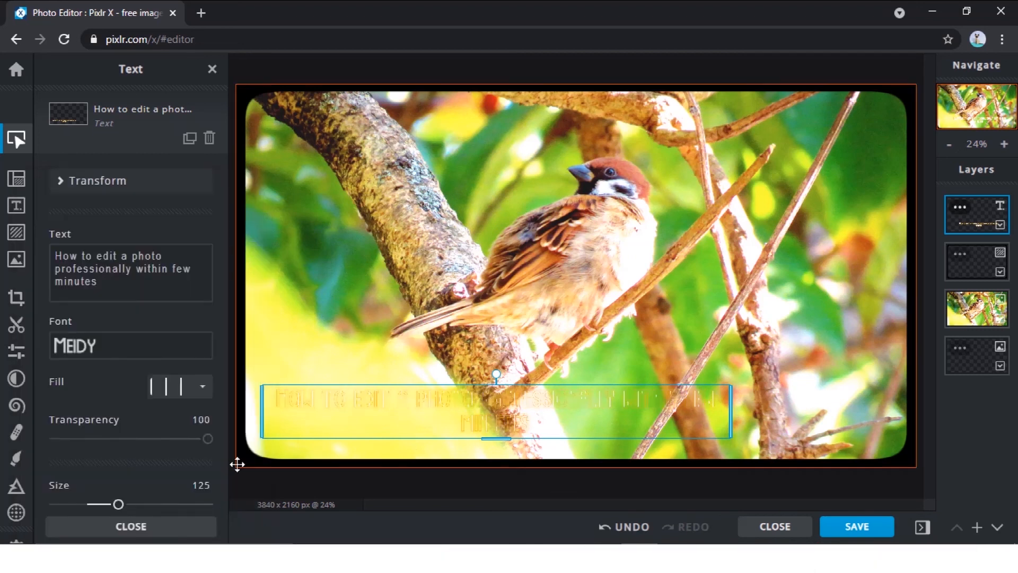
Undo the caption's striped pattern fill and give it a blue-and-orange linear gradient instead
{"action": "left_click", "coordinate": [623, 527]}
{"action": "left_click", "coordinate": [188, 387]}
{"action": "left_click", "coordinate": [134, 310]}
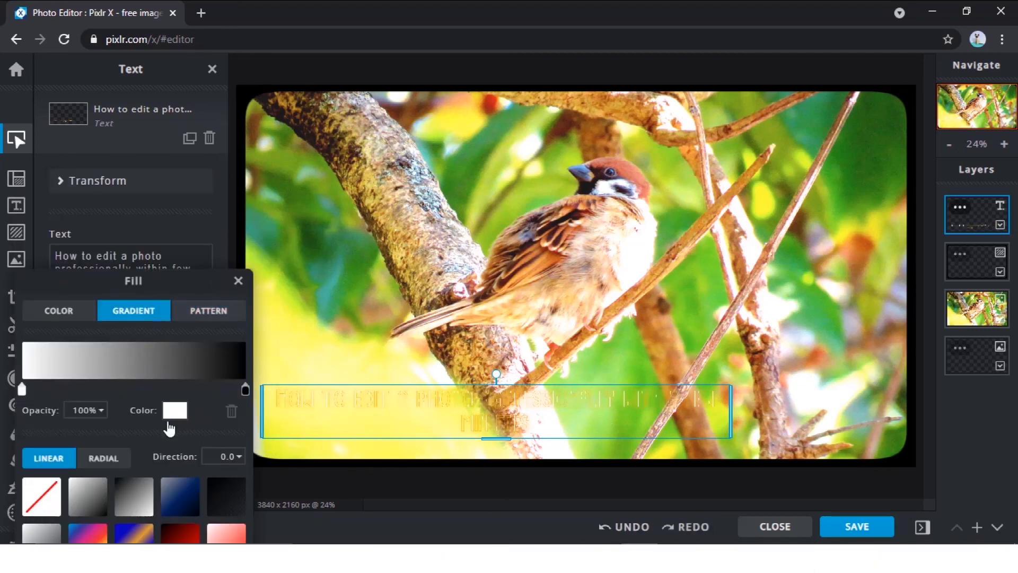
{"action": "left_click", "coordinate": [134, 495]}
{"action": "left_click", "coordinate": [238, 280]}
Set the caption's size to 180, widen its text box to almost the full photo width and left-align the text
{"action": "mouse_move", "coordinate": [119, 355]}
{"action": "left_mouse_down"}
{"action": "mouse_move", "coordinate": [137, 355]}
{"action": "mouse_move", "coordinate": [124, 354]}
{"action": "left_mouse_up"}
{"action": "left_click_drag", "start_coordinate": [730, 419], "coordinate": [905, 419]}
{"action": "left_click_drag", "start_coordinate": [414, 423], "coordinate": [407, 422]}
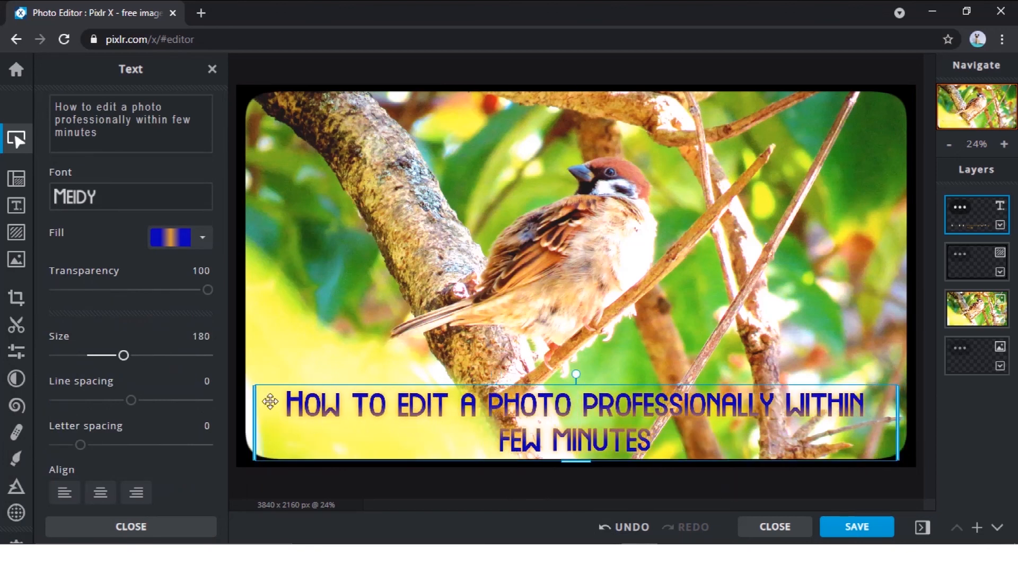
{"action": "left_click", "coordinate": [61, 492]}
Move the caption up slightly and narrow its text box so the text wraps onto three lines
{"action": "left_click_drag", "start_coordinate": [575, 424], "coordinate": [576, 379]}
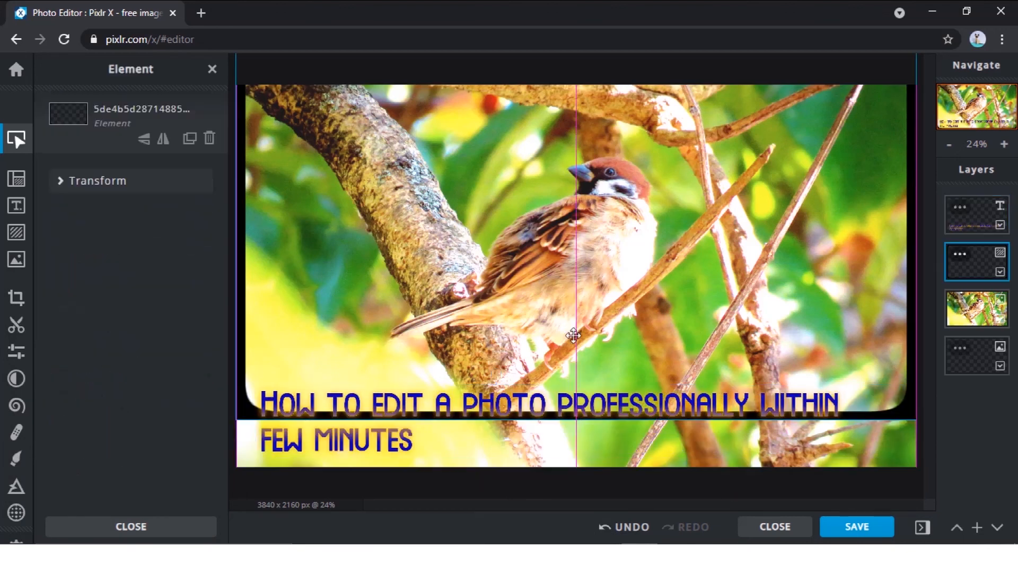
{"action": "key", "text": "ctrl+z"}
{"action": "left_click_drag", "start_coordinate": [587, 442], "coordinate": [584, 399]}
{"action": "left_click_drag", "start_coordinate": [894, 380], "coordinate": [711, 385]}
Fill the caption with the black-to-red linear gradient and move its two colour stops closer together for a sharper transition
{"action": "left_click", "coordinate": [175, 386]}
{"action": "left_click", "coordinate": [179, 532]}
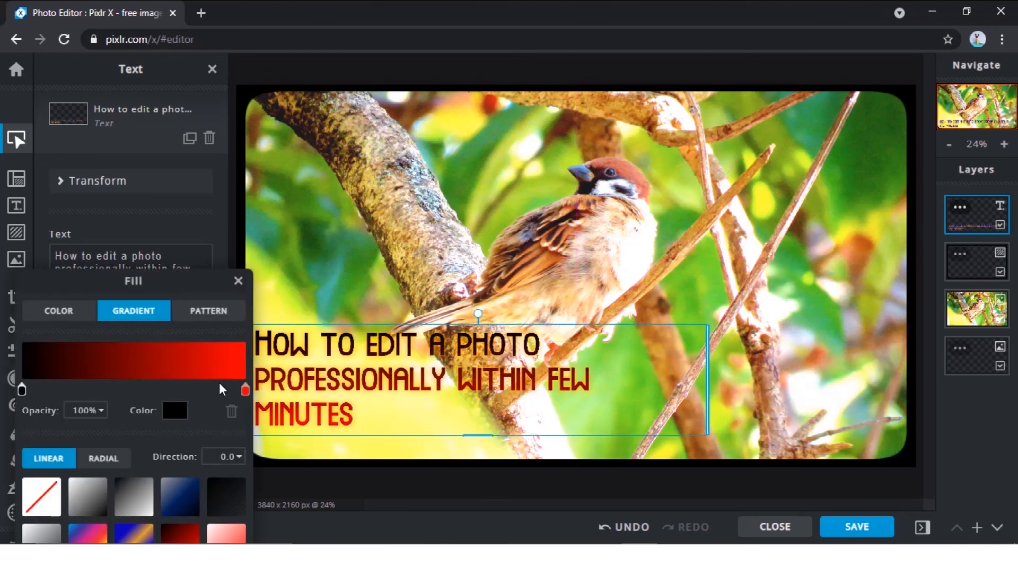
{"action": "left_click_drag", "start_coordinate": [22, 390], "coordinate": [76, 390]}
{"action": "left_click_drag", "start_coordinate": [245, 390], "coordinate": [140, 390]}
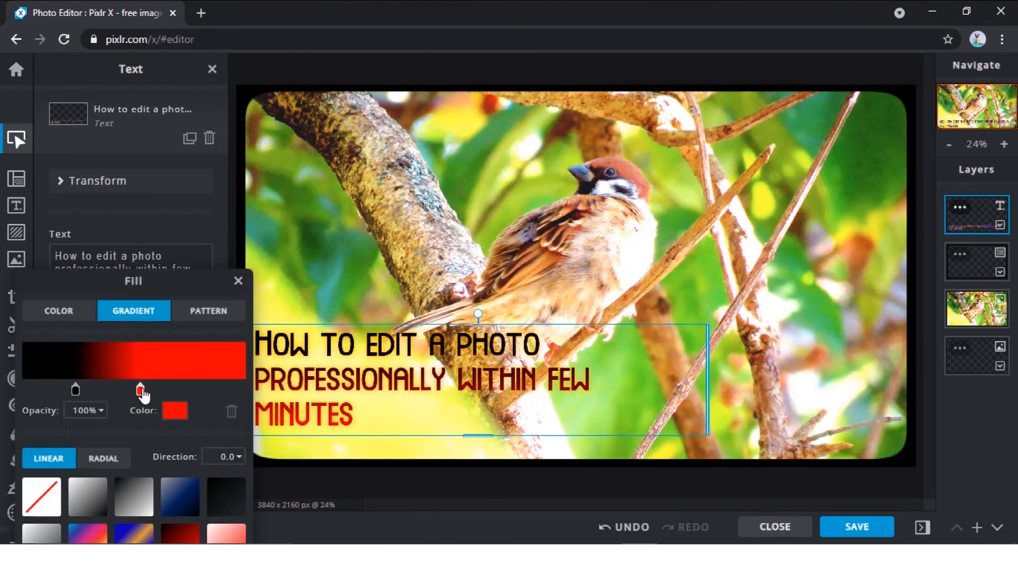
{"action": "left_click", "coordinate": [239, 281]}
Set the caption's letter spacing to -1 and line spacing to -20, and move it down into the photo's lower left corner
{"action": "scroll", "coordinate": [98, 369], "scroll_direction": "down", "scroll_amount": 5}
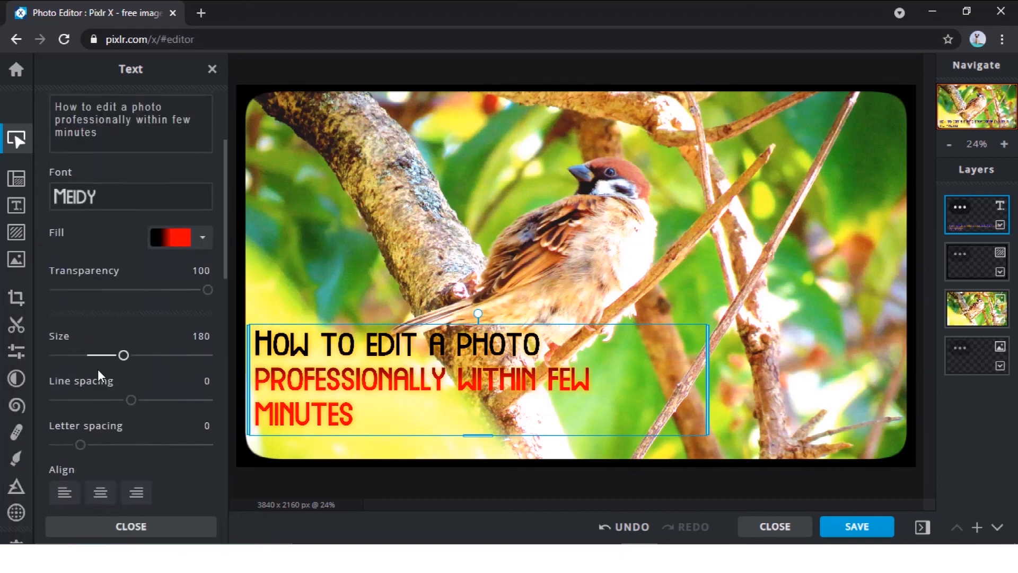
{"action": "mouse_move", "coordinate": [79, 346]}
{"action": "left_mouse_down"}
{"action": "mouse_move", "coordinate": [111, 348]}
{"action": "mouse_move", "coordinate": [78, 349]}
{"action": "left_mouse_up"}
{"action": "left_click_drag", "start_coordinate": [137, 313], "coordinate": [116, 313]}
{"action": "left_click_drag", "start_coordinate": [320, 361], "coordinate": [323, 395]}
{"action": "left_click", "coordinate": [710, 362]}
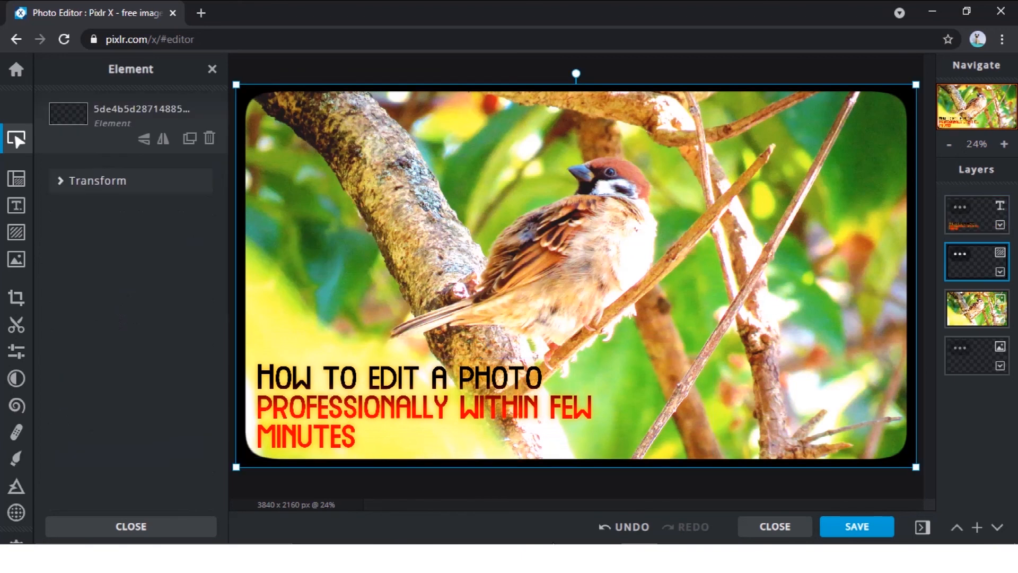
Select the caption again and apply the bold style to it
{"action": "double_click", "coordinate": [375, 391]}
{"action": "scroll", "coordinate": [103, 432], "scroll_direction": "down", "scroll_amount": 6}
{"action": "left_click", "coordinate": [134, 345]}
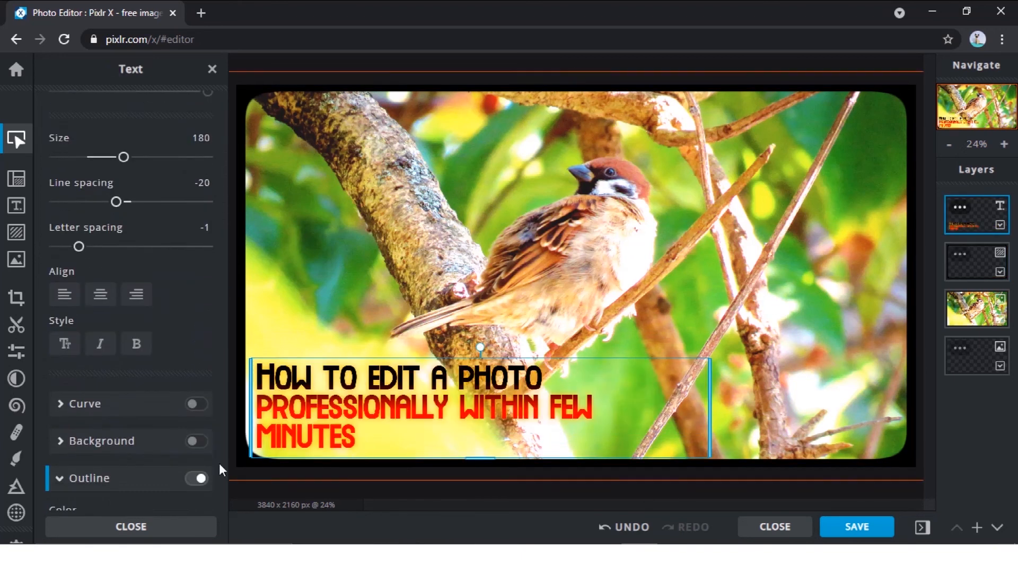
Try curving the caption and putting a full solid background behind it
{"action": "scroll", "coordinate": [159, 371], "scroll_direction": "down", "scroll_amount": 2}
{"action": "left_click", "coordinate": [195, 305]}
{"action": "left_click", "coordinate": [131, 343]}
{"action": "left_click", "coordinate": [75, 343]}
{"action": "left_click", "coordinate": [197, 304]}
{"action": "left_click", "coordinate": [197, 339]}
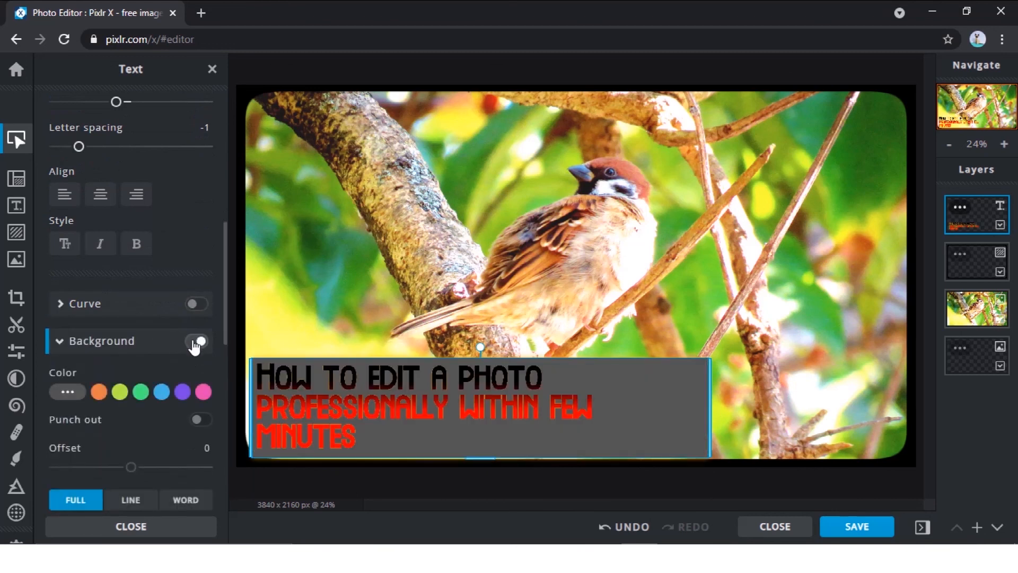
{"action": "left_click", "coordinate": [197, 341]}
Set the caption's outline size to 75 and its outline colour to dark orange (#C2521A)
{"action": "scroll", "coordinate": [198, 385], "scroll_direction": "down", "scroll_amount": 3}
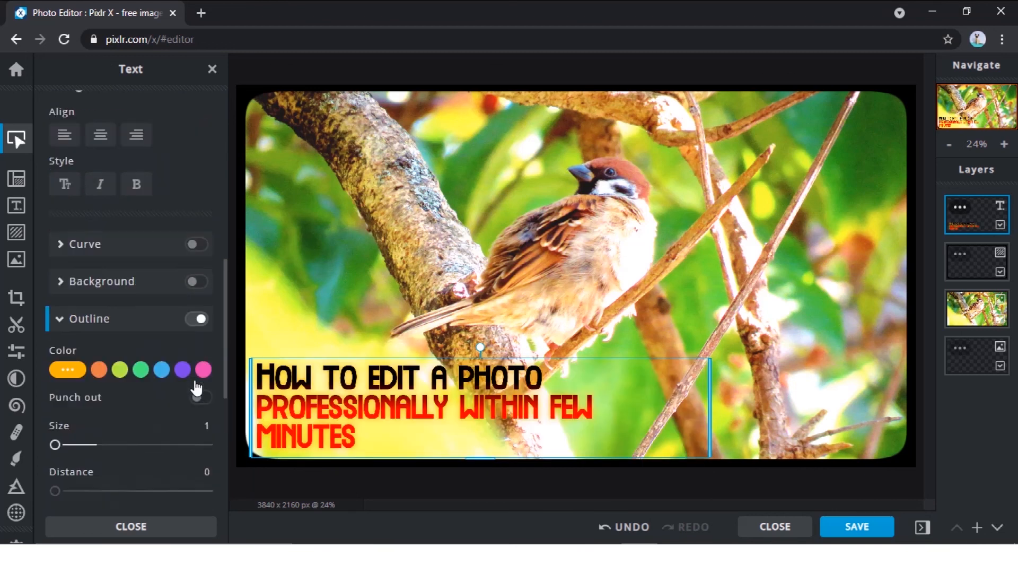
{"action": "left_click_drag", "start_coordinate": [56, 355], "coordinate": [170, 356]}
{"action": "left_click", "coordinate": [99, 279]}
{"action": "left_click", "coordinate": [191, 318]}
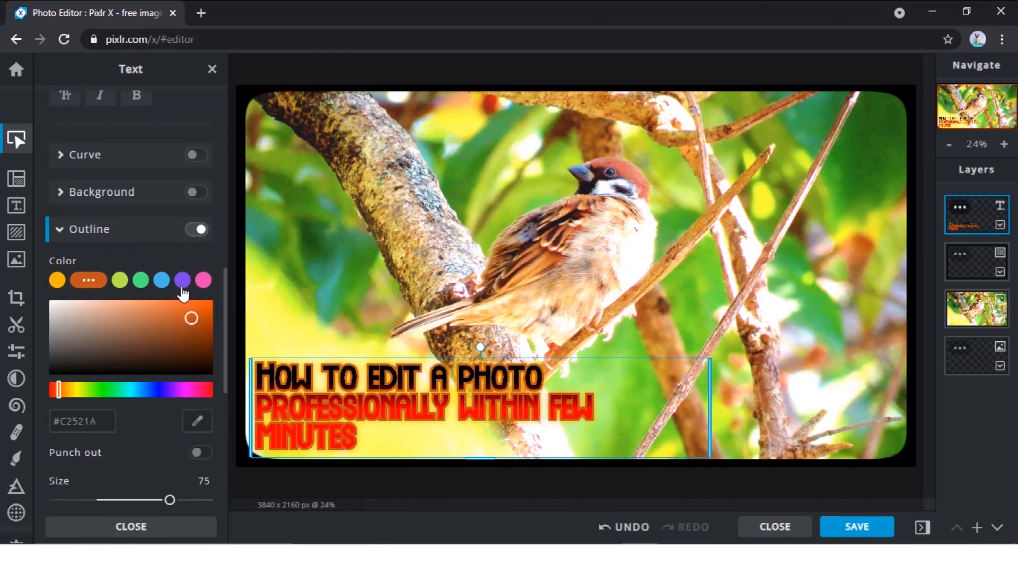
Try the purple, pink and green outline colours on the caption and finish with amber (#FFB300)
{"action": "left_click", "coordinate": [182, 280]}
{"action": "left_click", "coordinate": [203, 279]}
{"action": "left_click", "coordinate": [140, 280]}
{"action": "left_click", "coordinate": [120, 280]}
{"action": "left_click", "coordinate": [104, 280]}
{"action": "left_click", "coordinate": [77, 281]}
{"action": "left_click", "coordinate": [57, 282]}
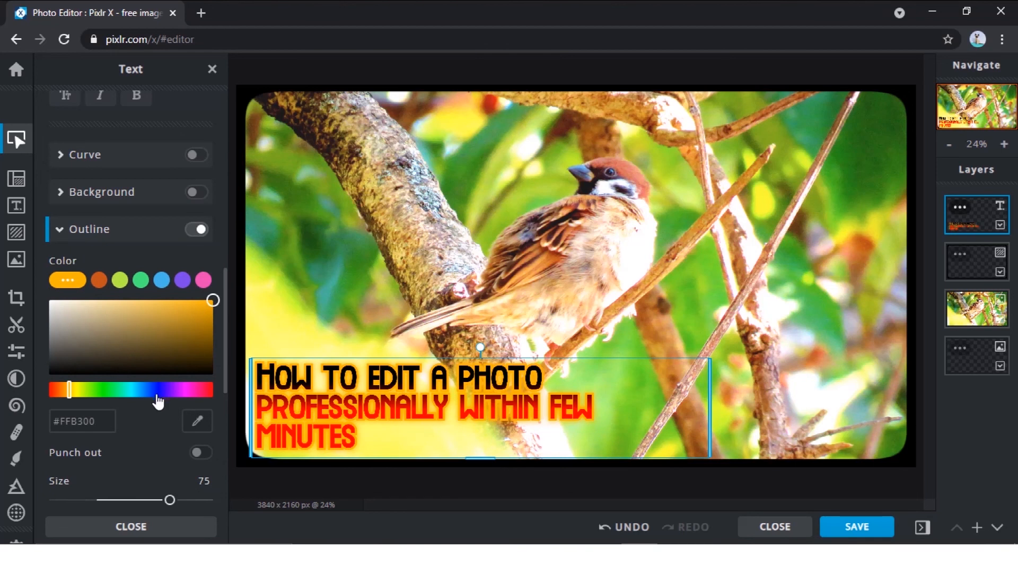
{"action": "left_click", "coordinate": [848, 341]}
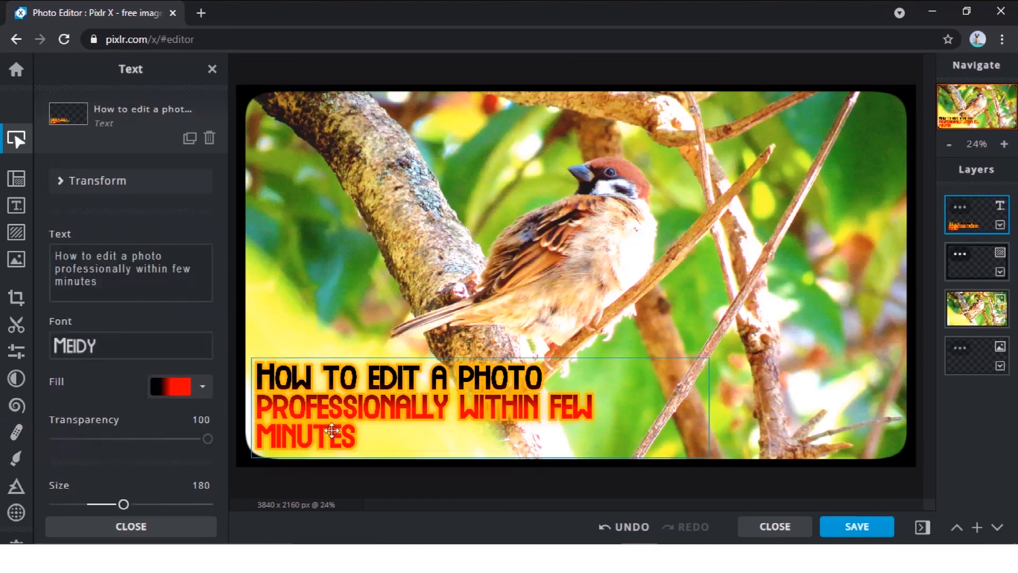
Set the caption's shadow to blur 83, distance 100 and direction 130.8, with its opacity reset to 100, and finish the text editing
{"action": "scroll", "coordinate": [138, 417], "scroll_direction": "down", "scroll_amount": 15}
{"action": "left_click_drag", "start_coordinate": [133, 300], "coordinate": [182, 300]}
{"action": "left_click_drag", "start_coordinate": [56, 347], "coordinate": [209, 347]}
{"action": "left_click_drag", "start_coordinate": [175, 395], "coordinate": [110, 395]}
{"action": "left_click_drag", "start_coordinate": [208, 438], "coordinate": [131, 438]}
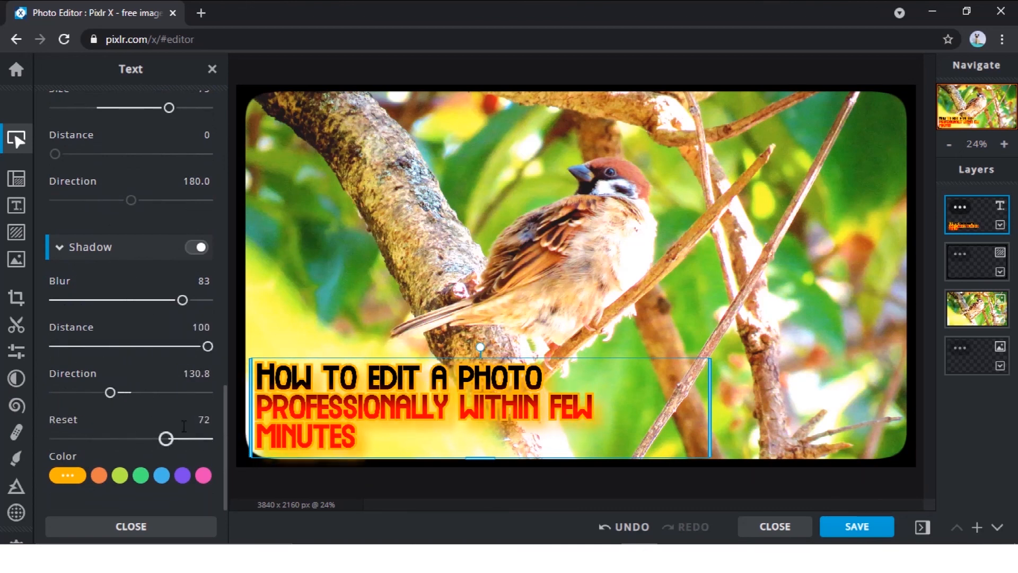
{"action": "left_click", "coordinate": [75, 418]}
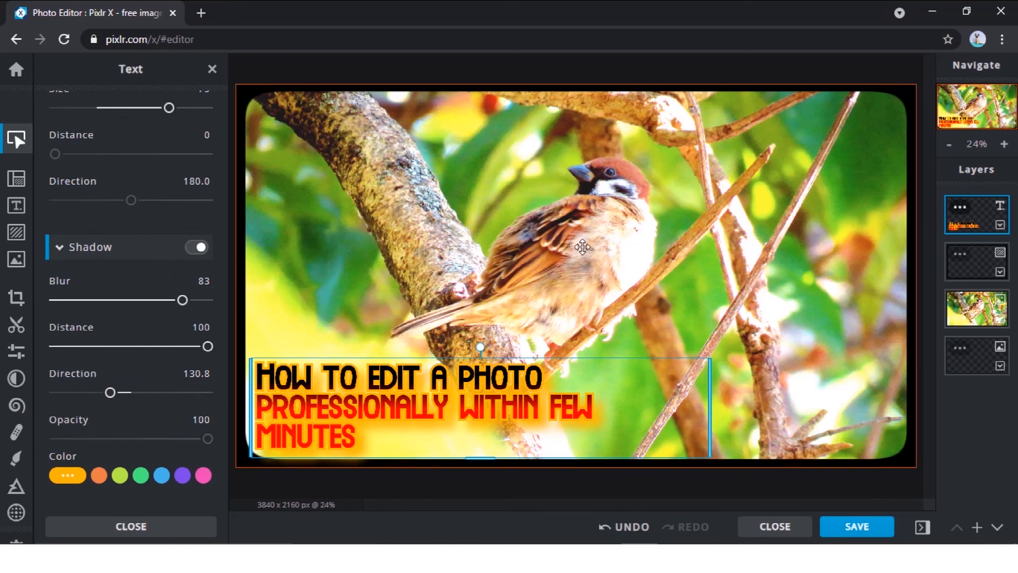
{"action": "left_click", "coordinate": [175, 525]}
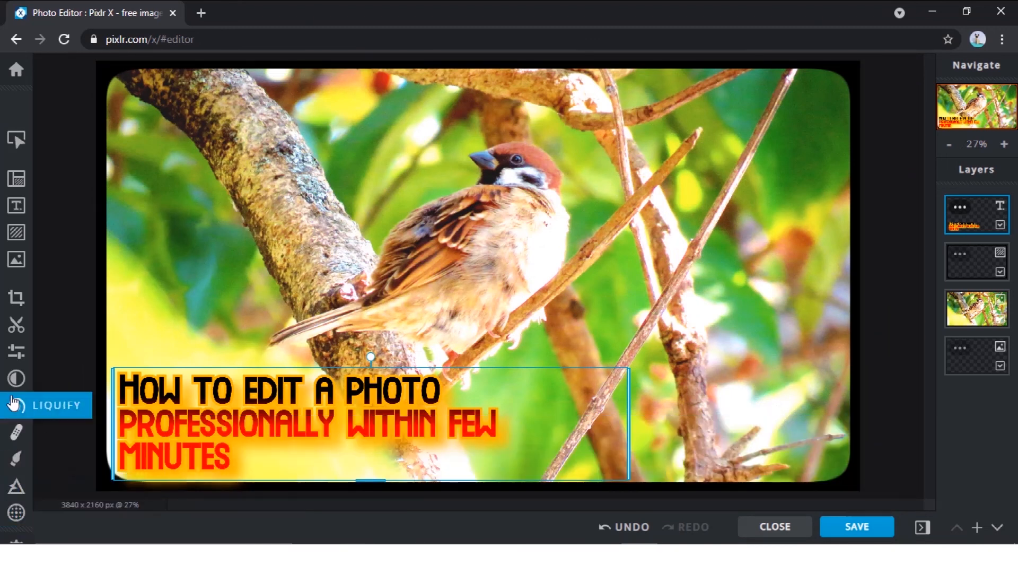
Download the captioned photo as a PNG at 3840 x 2160 and open the downloaded file Untitled (1).png
{"action": "key", "text": "ctrl+s"}
{"action": "left_click", "coordinate": [520, 289]}
{"action": "left_click", "coordinate": [607, 288]}
{"action": "left_click", "coordinate": [521, 289]}
{"action": "left_click", "coordinate": [555, 288]}
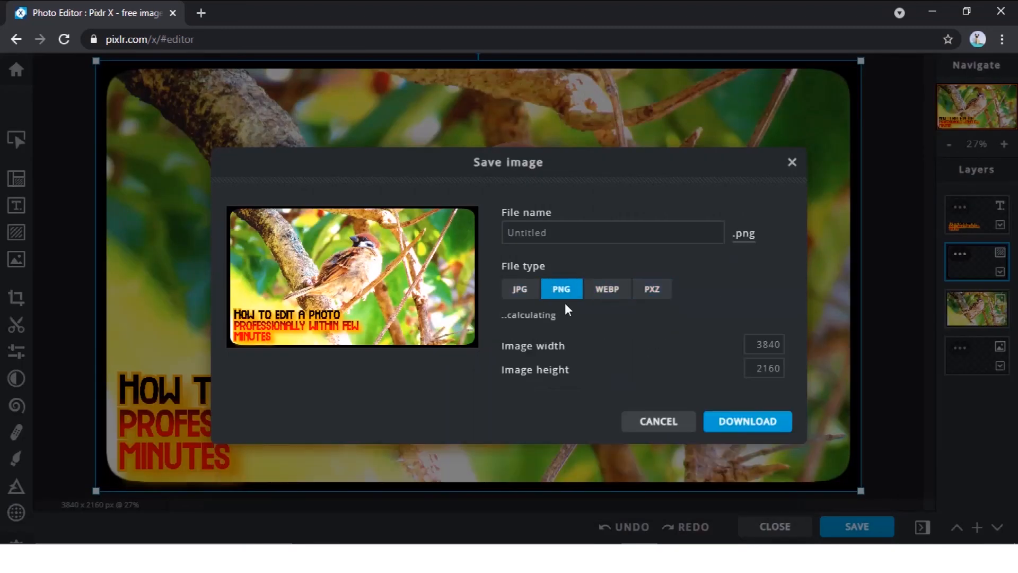
{"action": "left_click", "coordinate": [750, 419]}
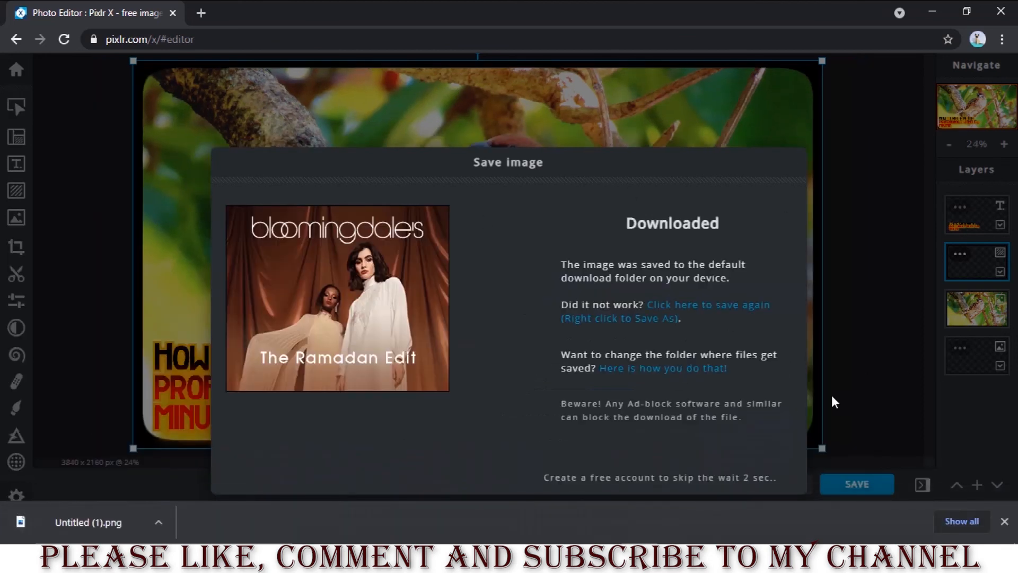
{"action": "left_click", "coordinate": [87, 525]}
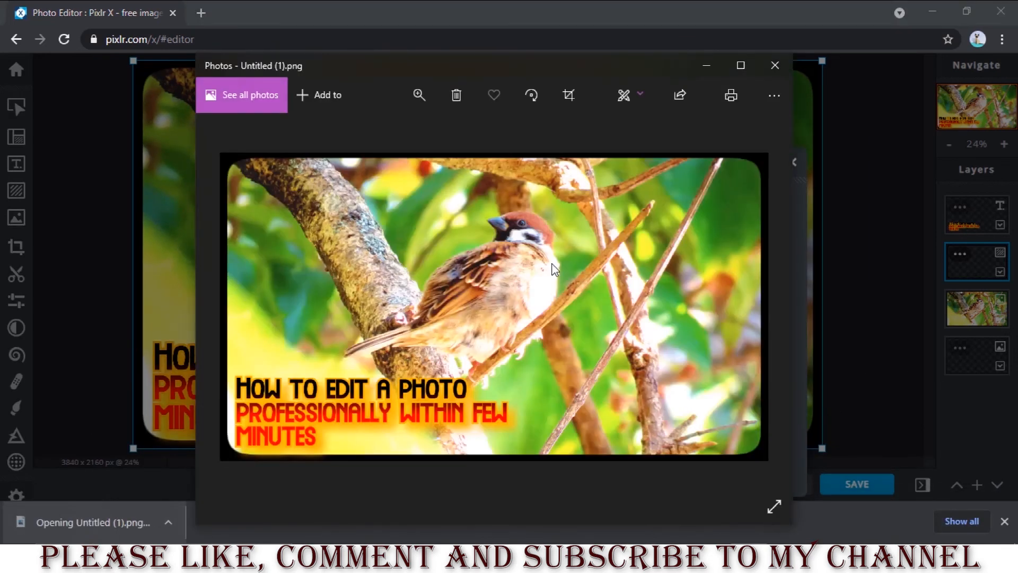